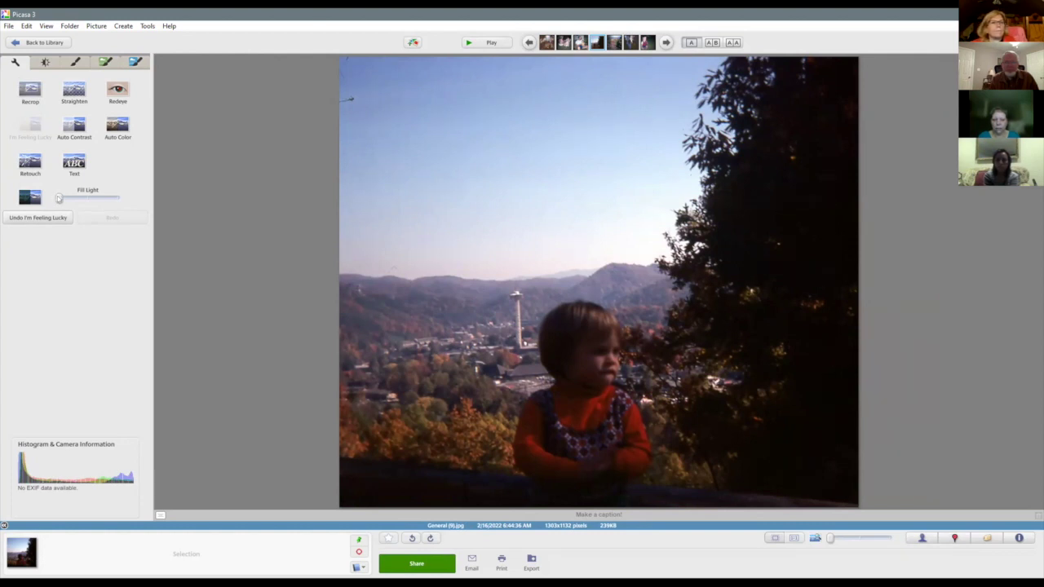
Brighten the photo's dark areas with Fill Light, leaving the amount at about a quarter of its range.
left_click_drag(59, 198, 67, 200)
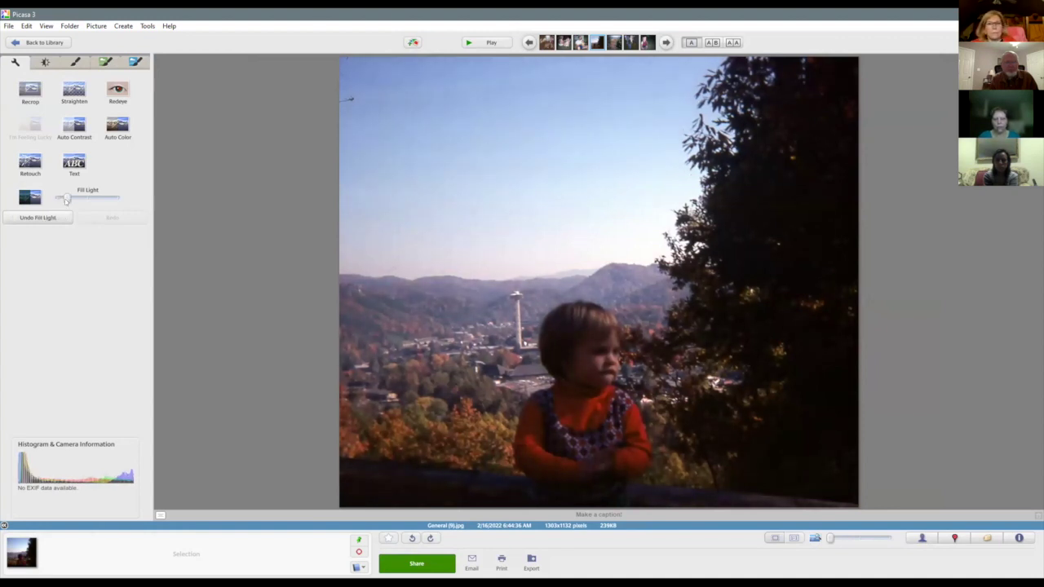
left_click_drag(67, 200, 145, 207)
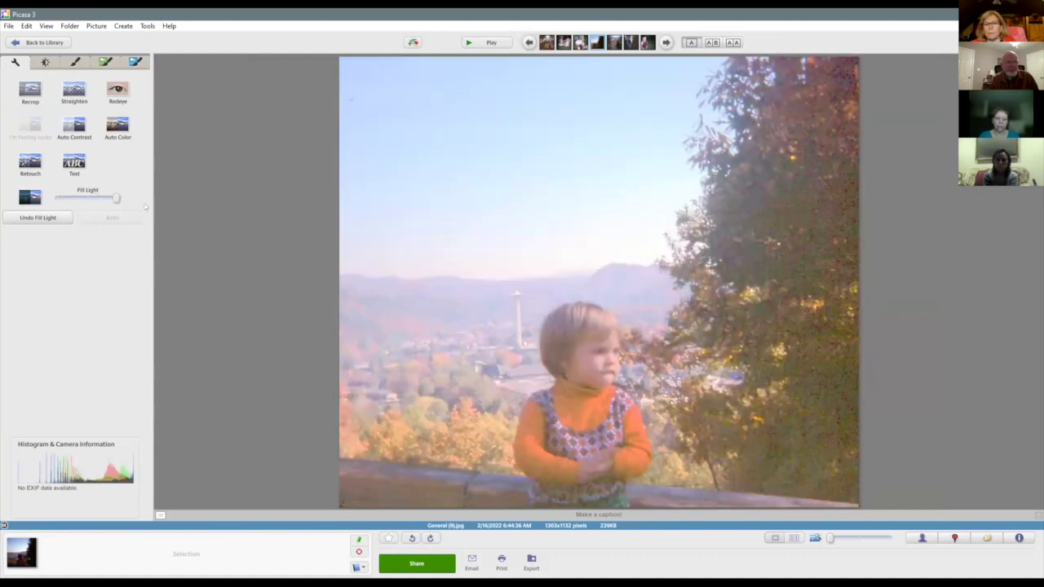
left_click_drag(117, 199, 74, 202)
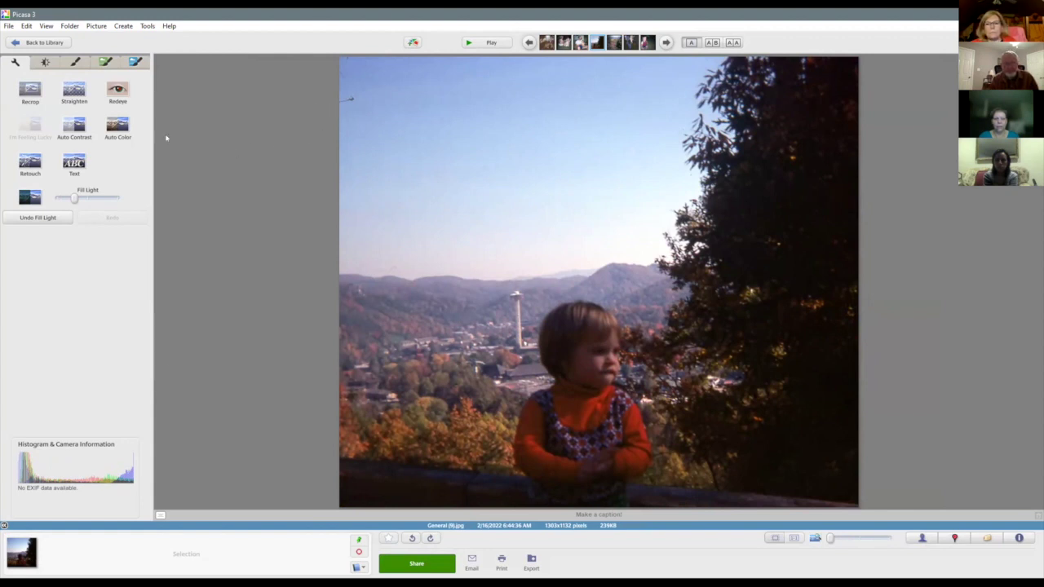
Try to retouch the dark mark at the sky's left edge with the default brush size, using nearby sky.
left_click(30, 162)
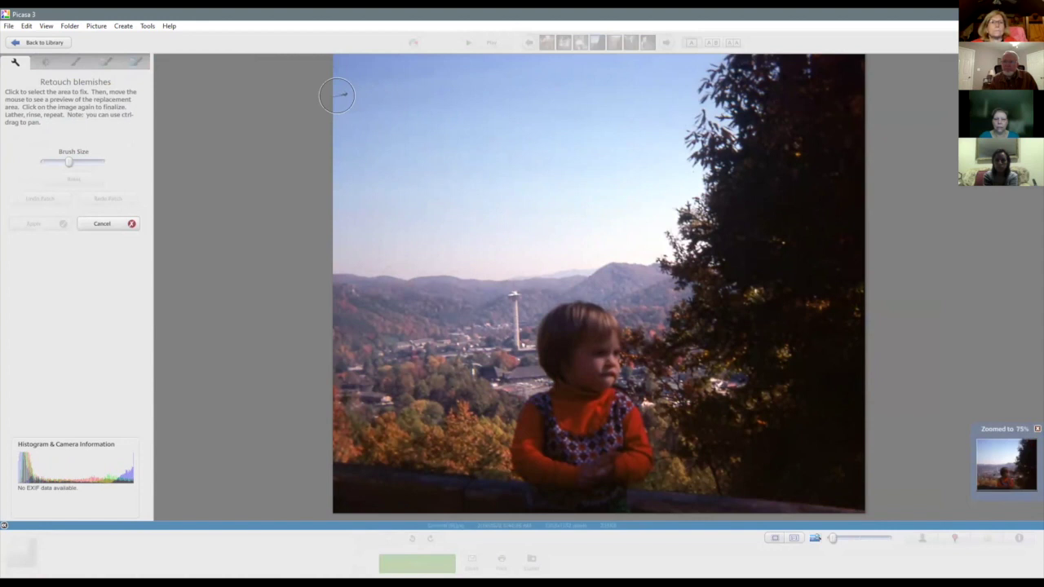
left_click(337, 97)
left_click(334, 149)
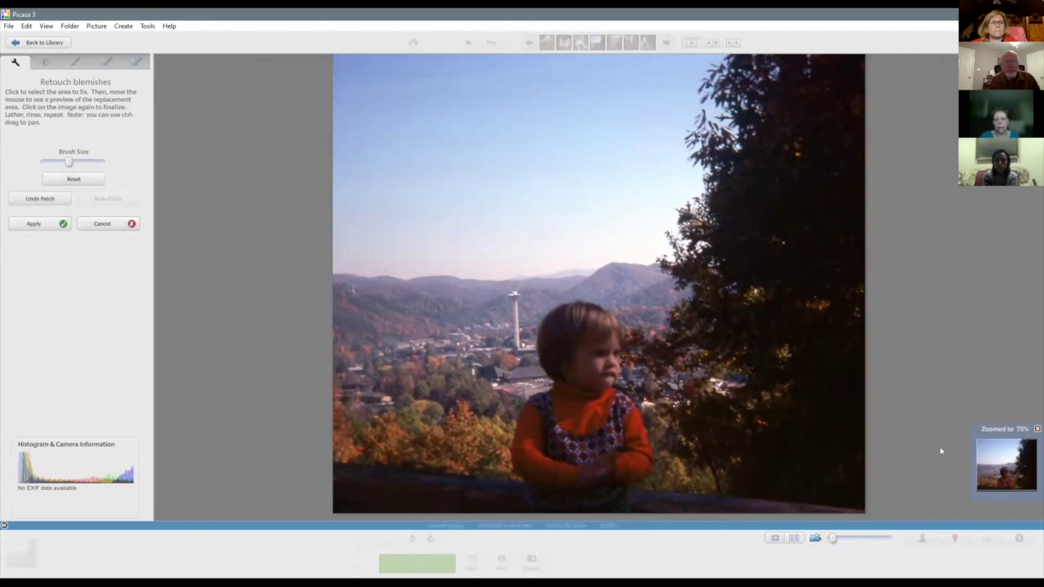
left_click_drag(832, 538, 882, 538)
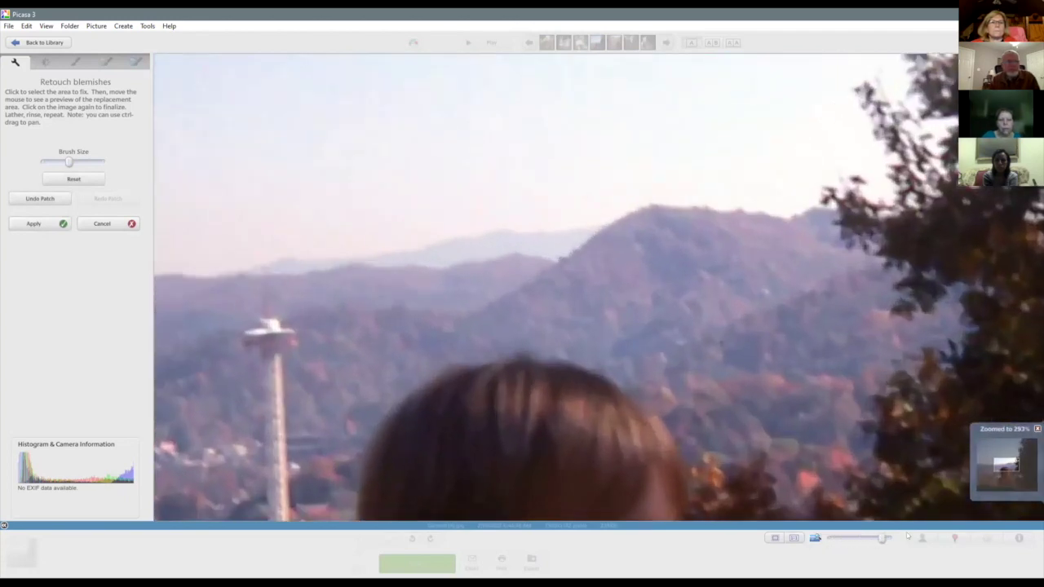
left_click_drag(990, 466, 930, 438)
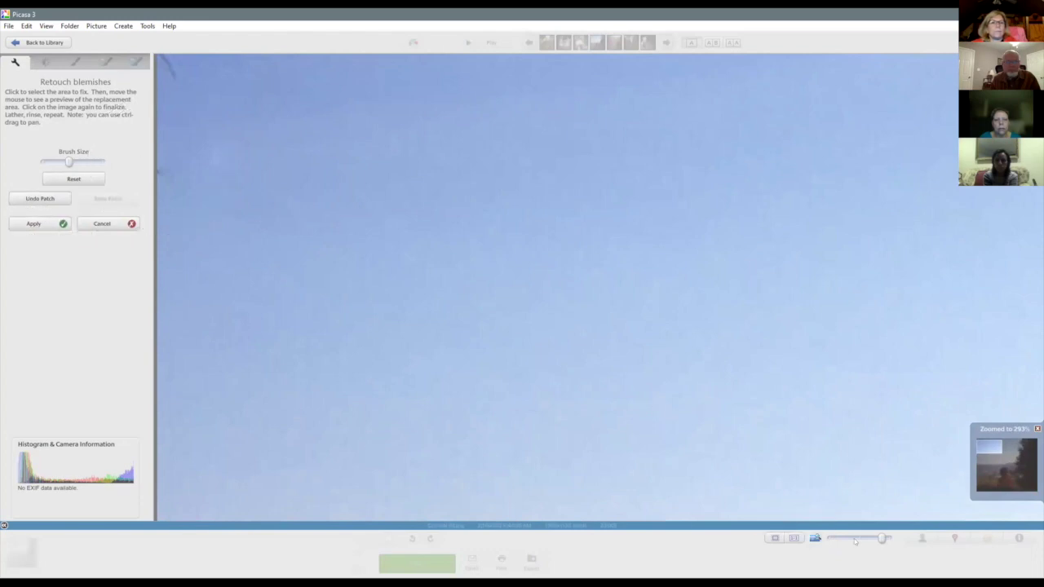
left_click(854, 540)
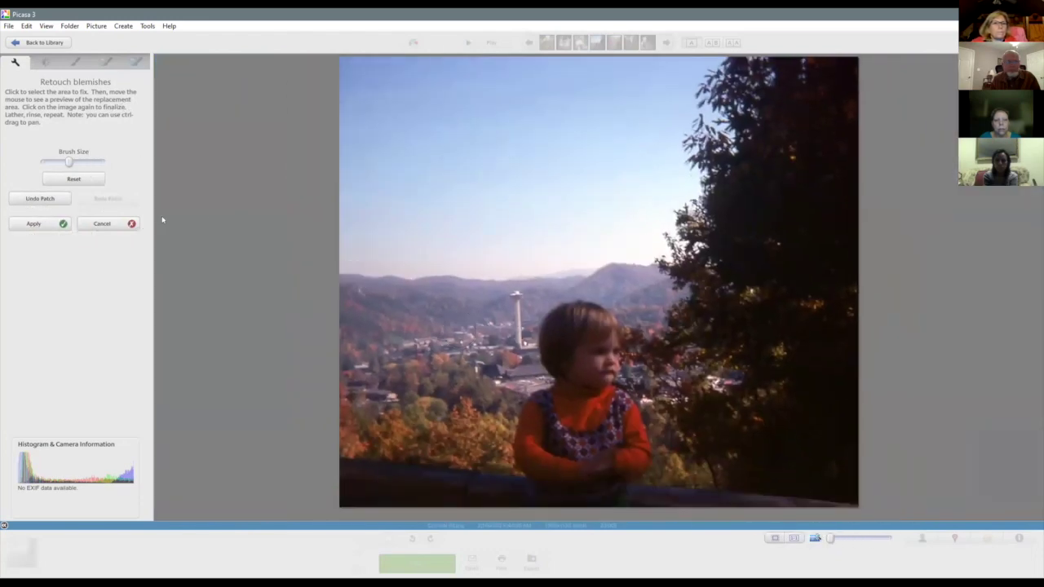
Undo the sky patch, then retouch the dark mark with a smaller brush using adjacent sky and apply the retouching.
left_click(40, 198)
left_click_drag(69, 161, 54, 161)
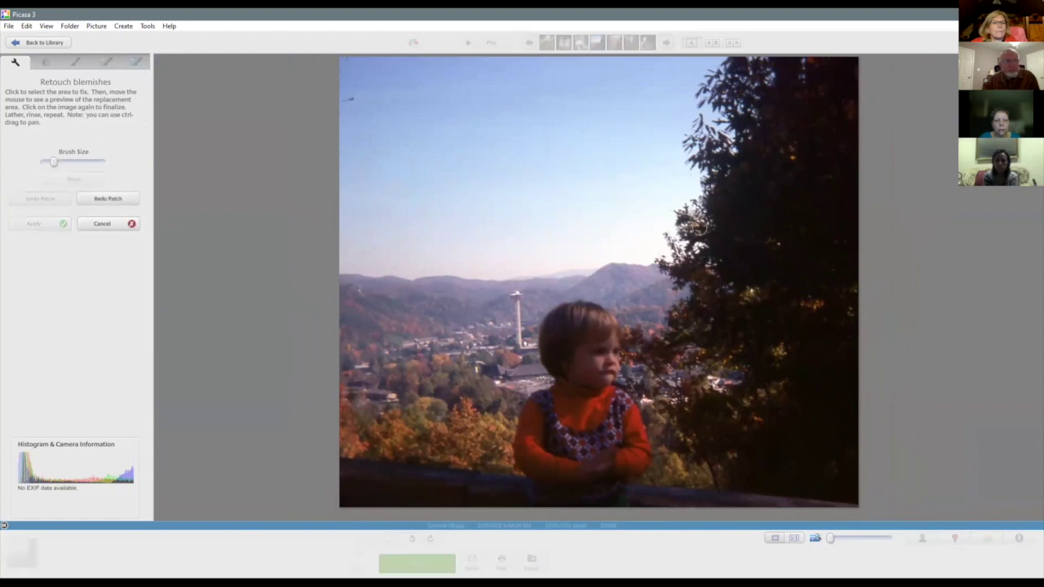
left_click(349, 98)
left_click(371, 99)
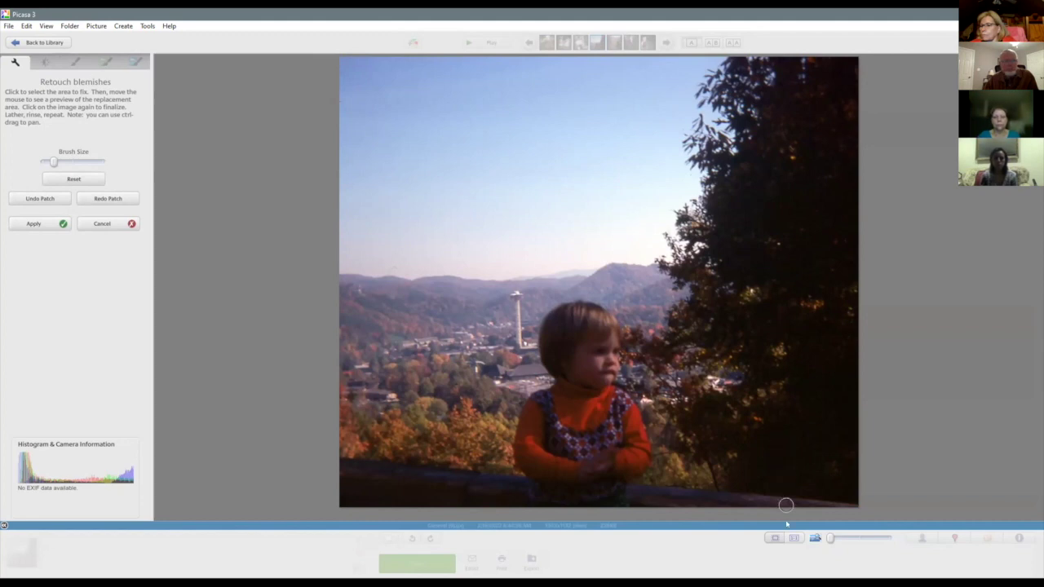
left_click_drag(831, 540, 885, 539)
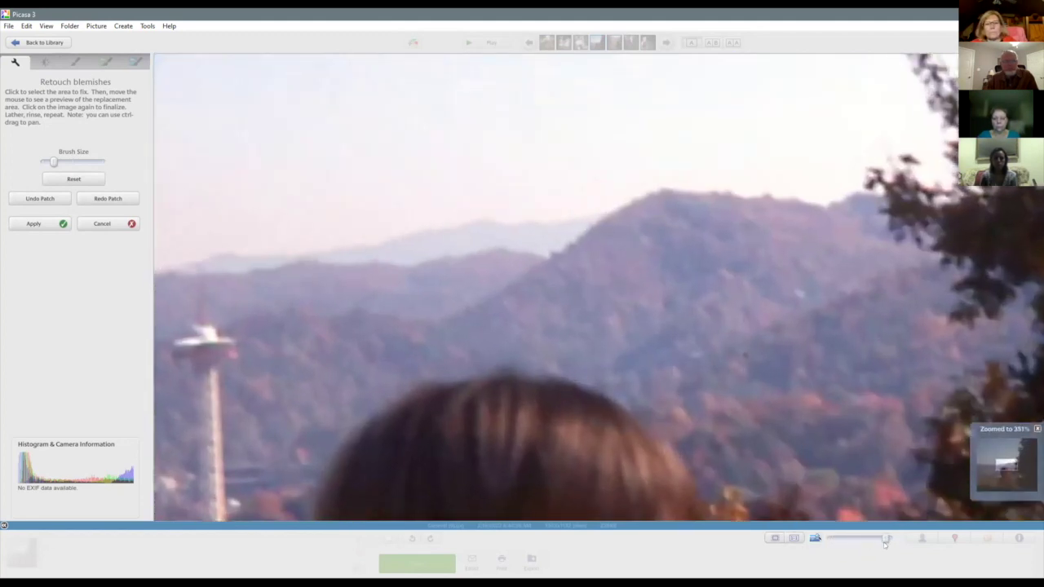
left_click_drag(883, 538, 829, 539)
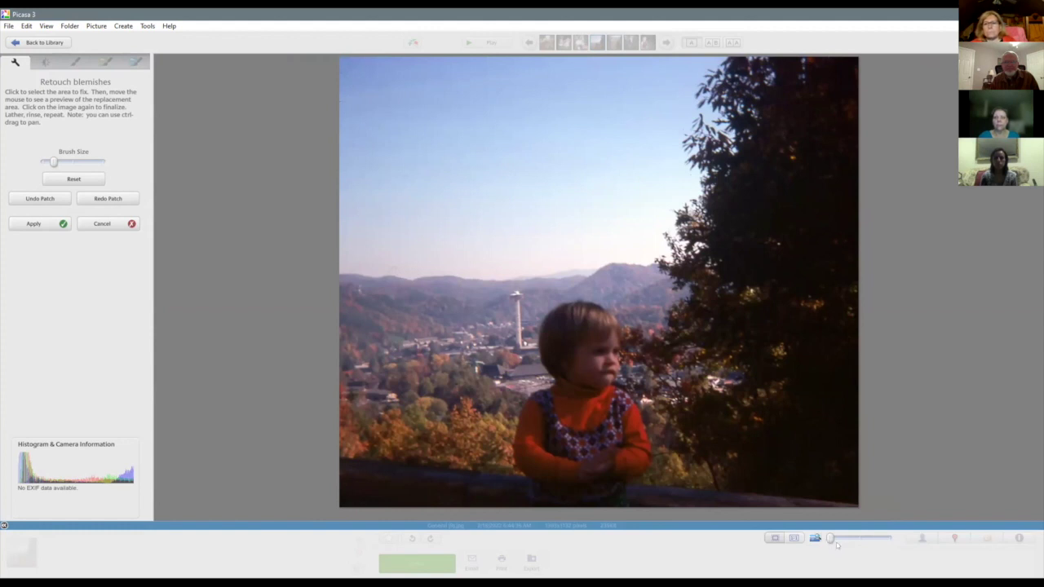
left_click(50, 223)
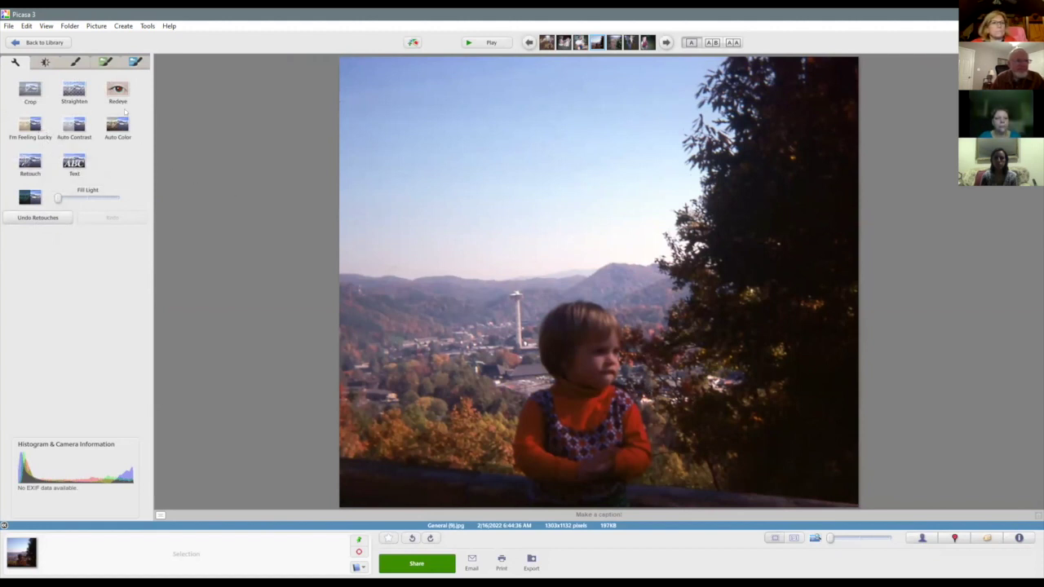
Apply the Saturation effect to the photo with the amount slightly above the middle of its range.
left_click(77, 64)
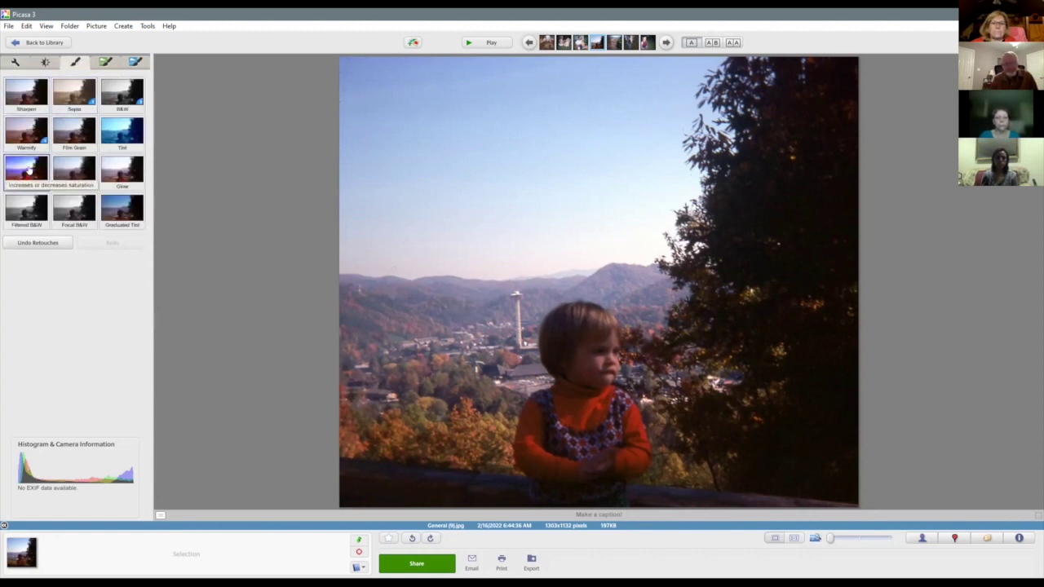
left_click(28, 169)
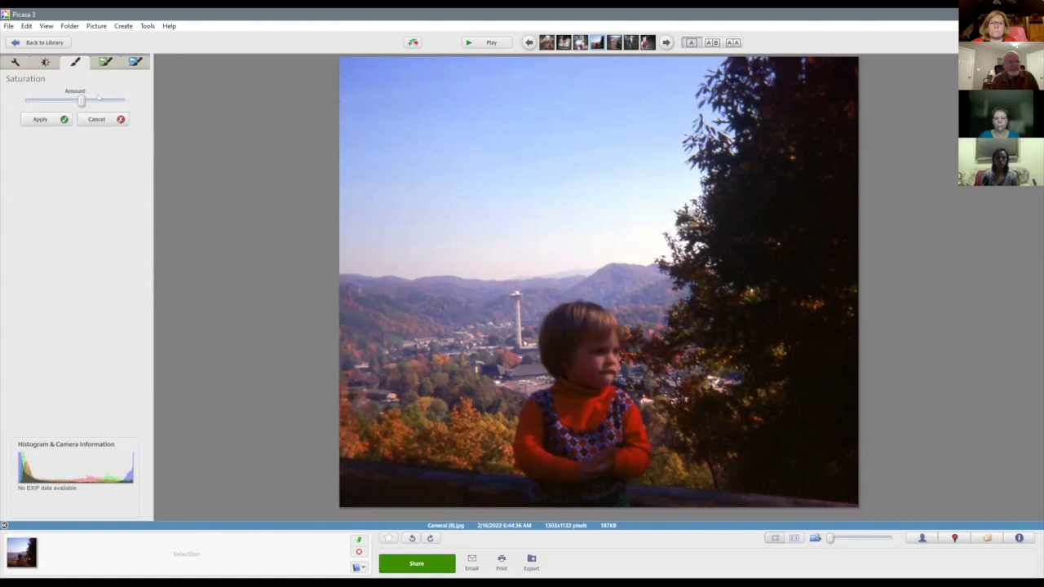
left_click_drag(82, 101, 74, 101)
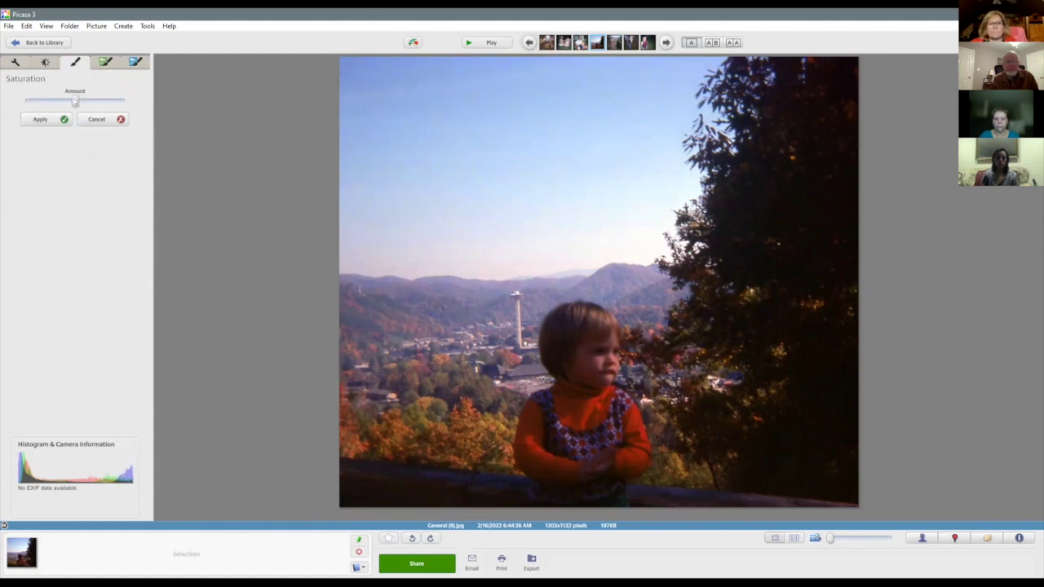
left_click_drag(74, 101, 85, 102)
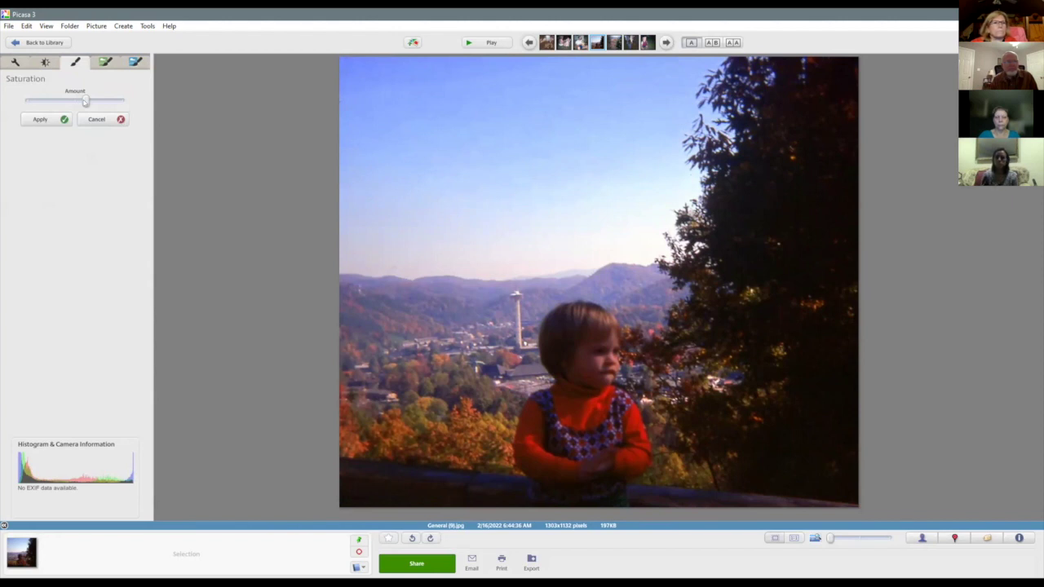
left_click_drag(84, 100, 82, 100)
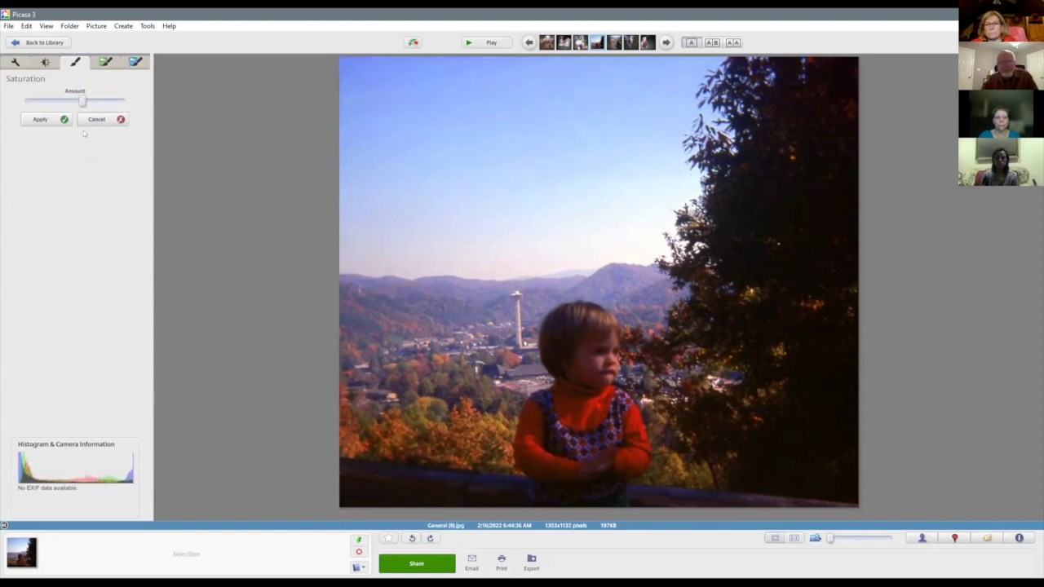
left_click(39, 119)
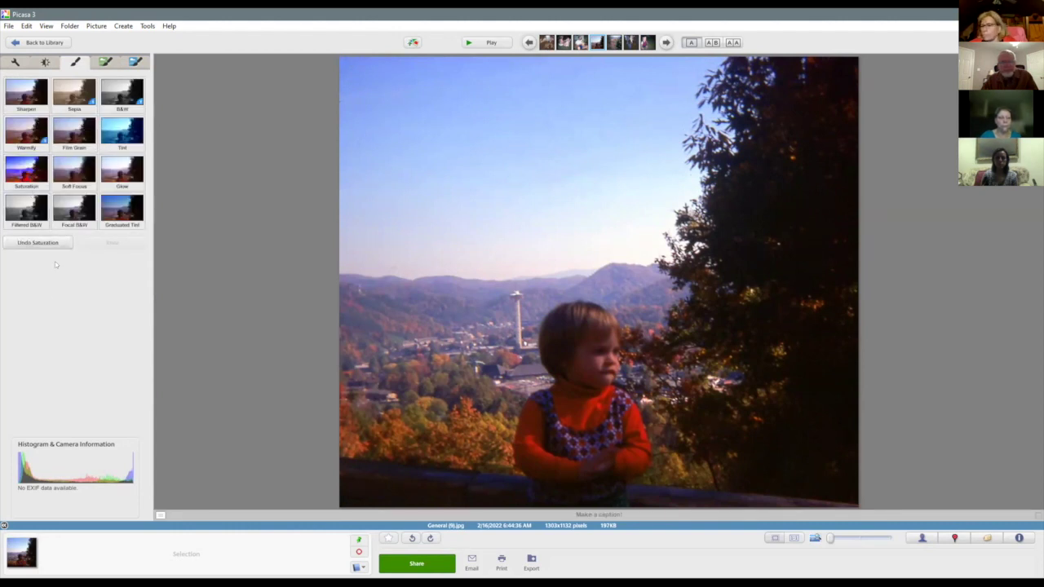
Apply the Sharpen effect with a low amount, slightly below its default.
left_click(29, 97)
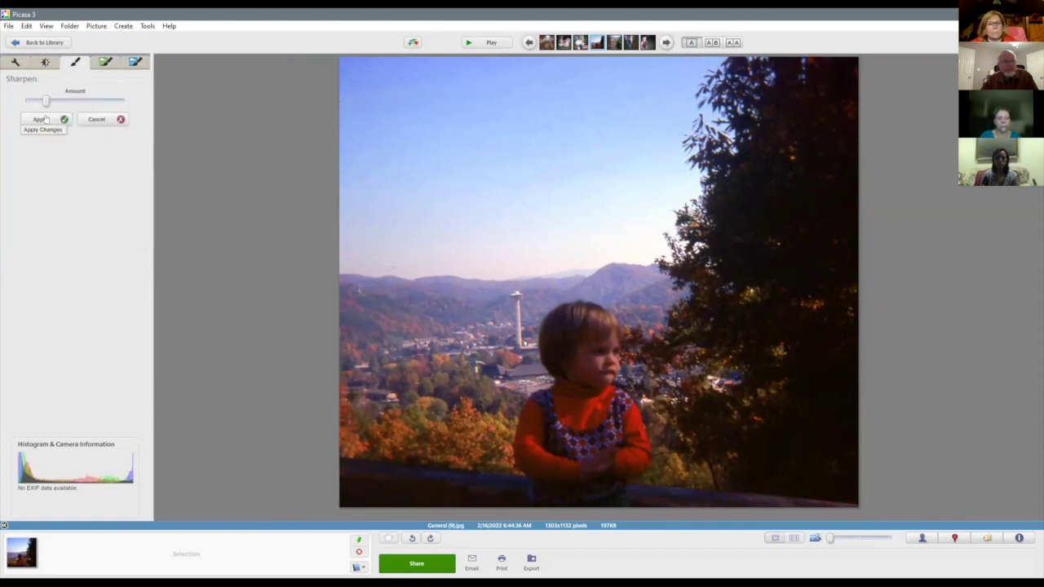
left_click_drag(46, 100, 127, 106)
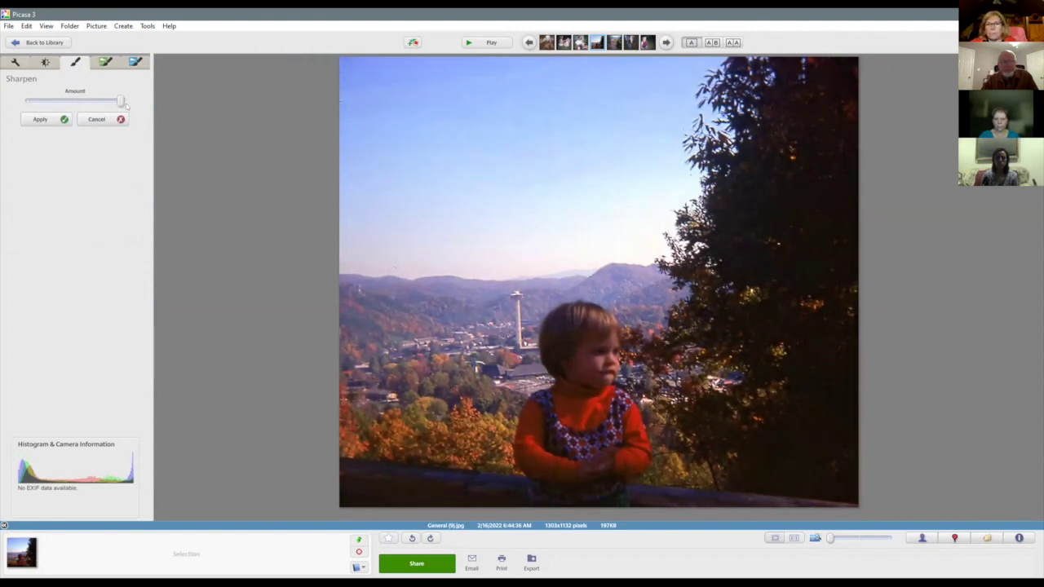
left_click_drag(120, 101, 50, 102)
left_click_drag(40, 101, 41, 101)
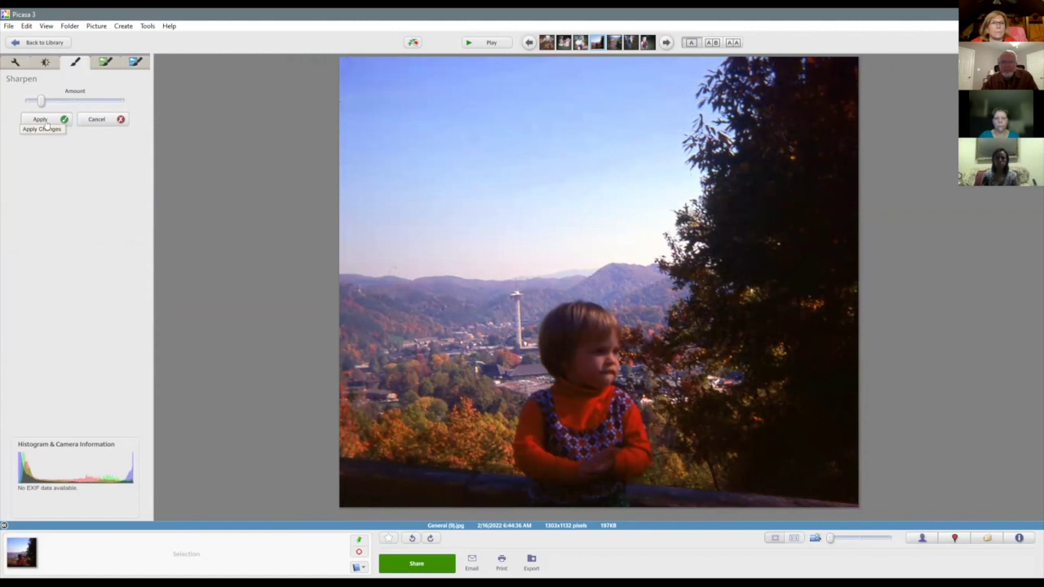
left_click(47, 125)
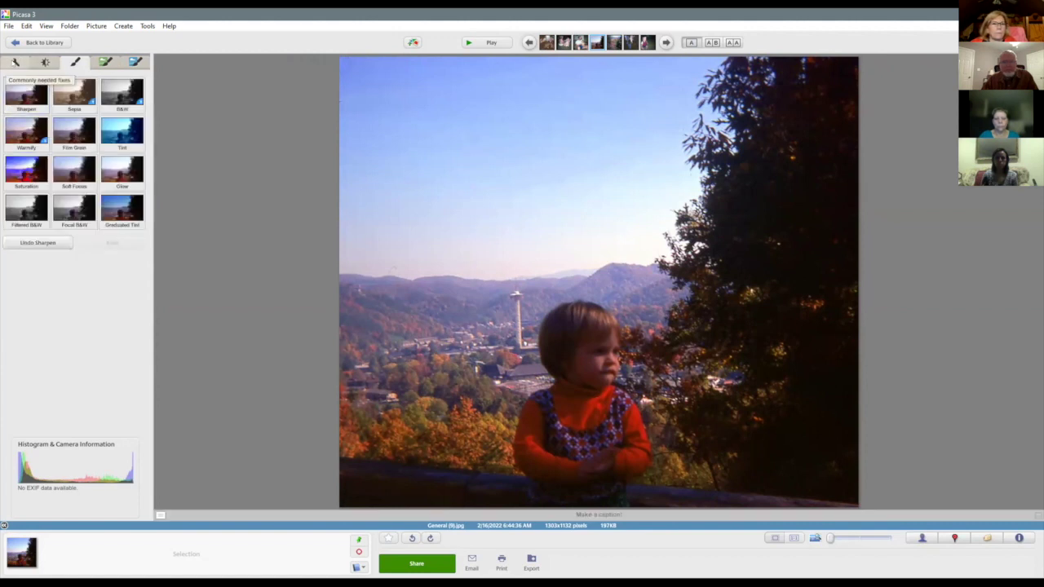
Go to the next photo, General (10).jpg, and crop off its black slide border to about 1291 x 1316 pixels.
left_click(15, 62)
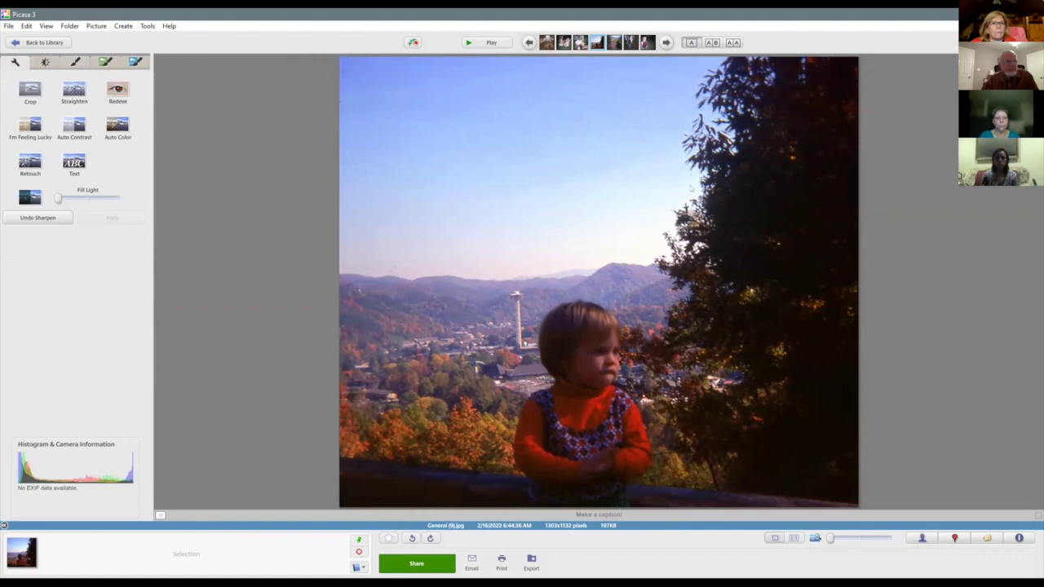
left_click(666, 42)
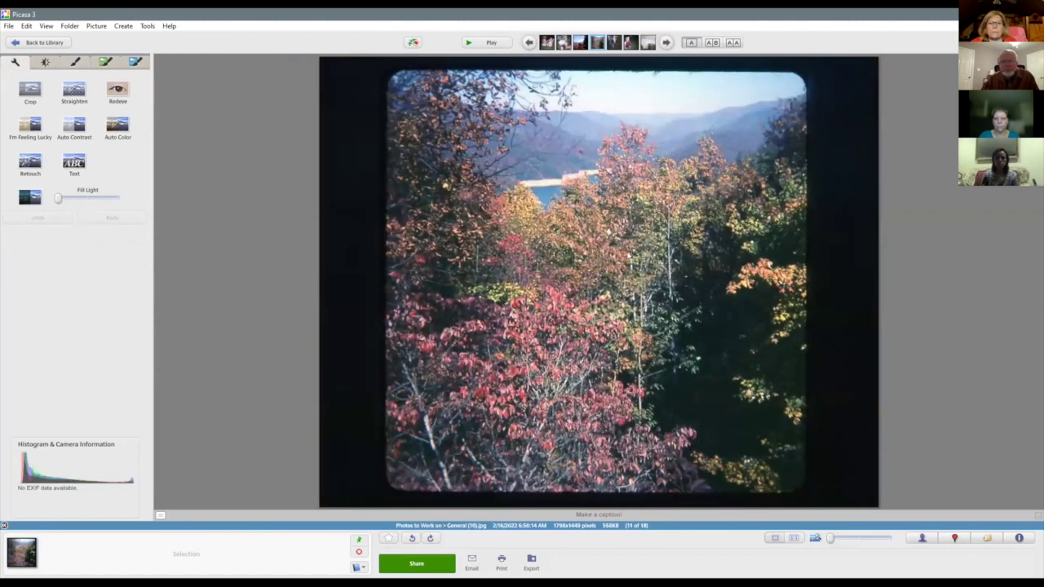
left_click(29, 90)
left_click_drag(393, 76, 794, 483)
left_click(39, 230)
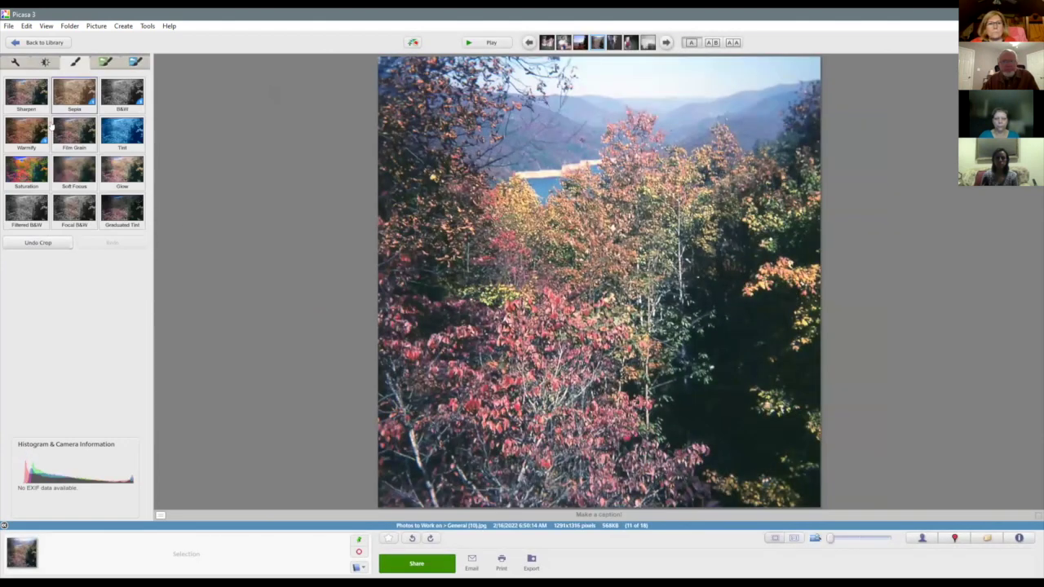
left_click(26, 170)
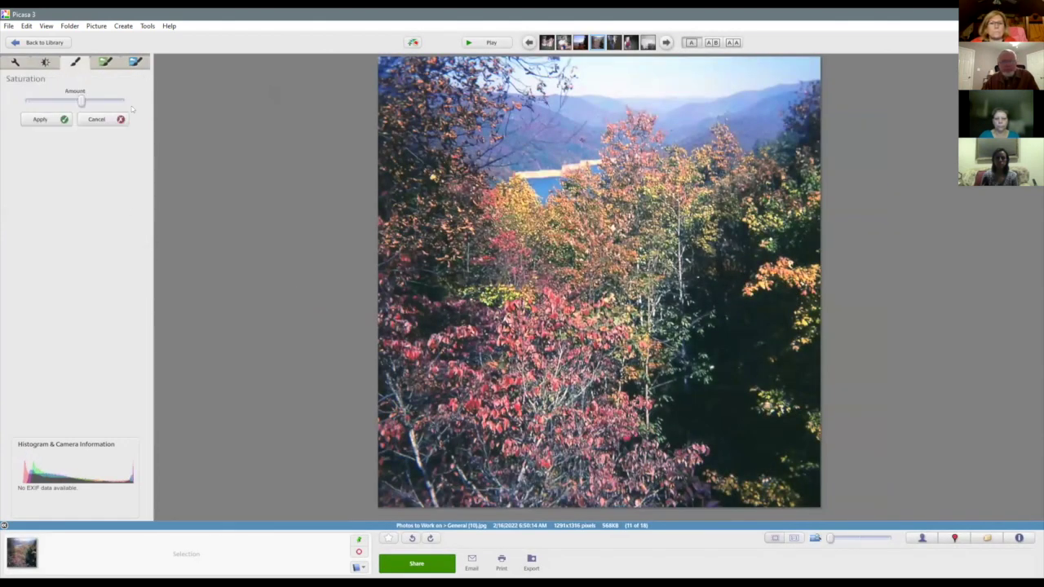
left_click(84, 120)
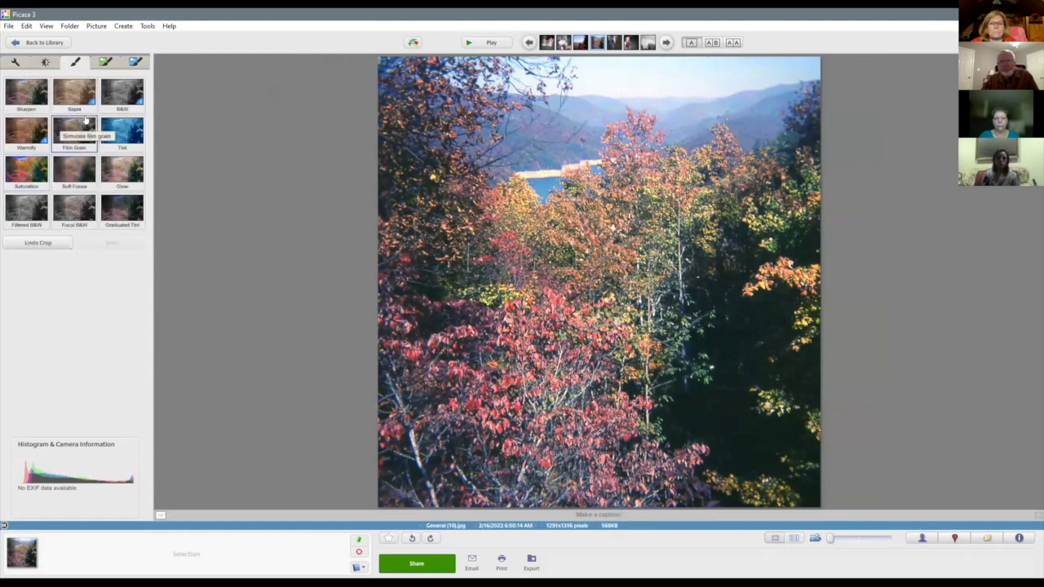
left_click(20, 169)
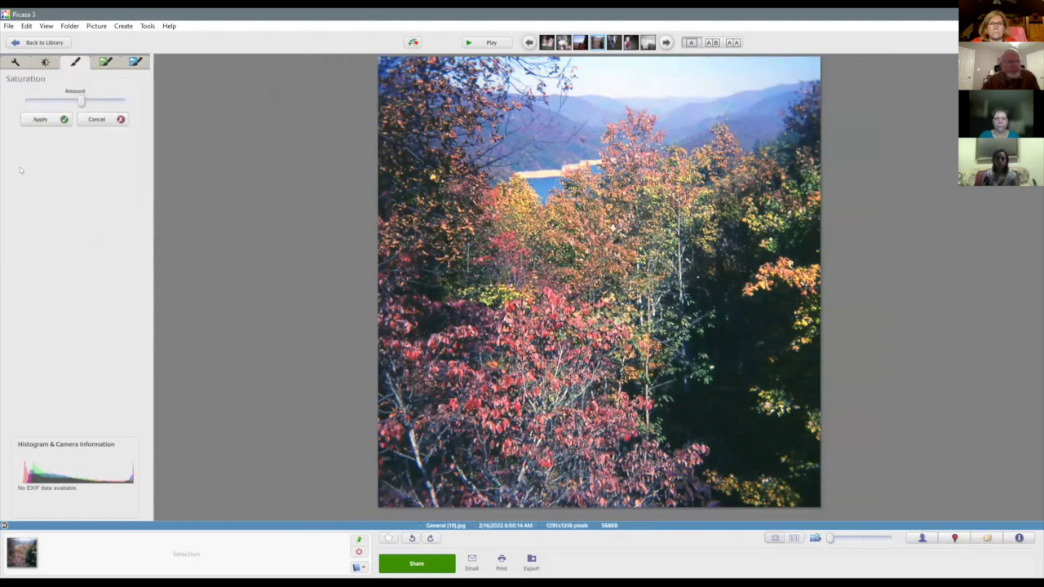
left_click(91, 120)
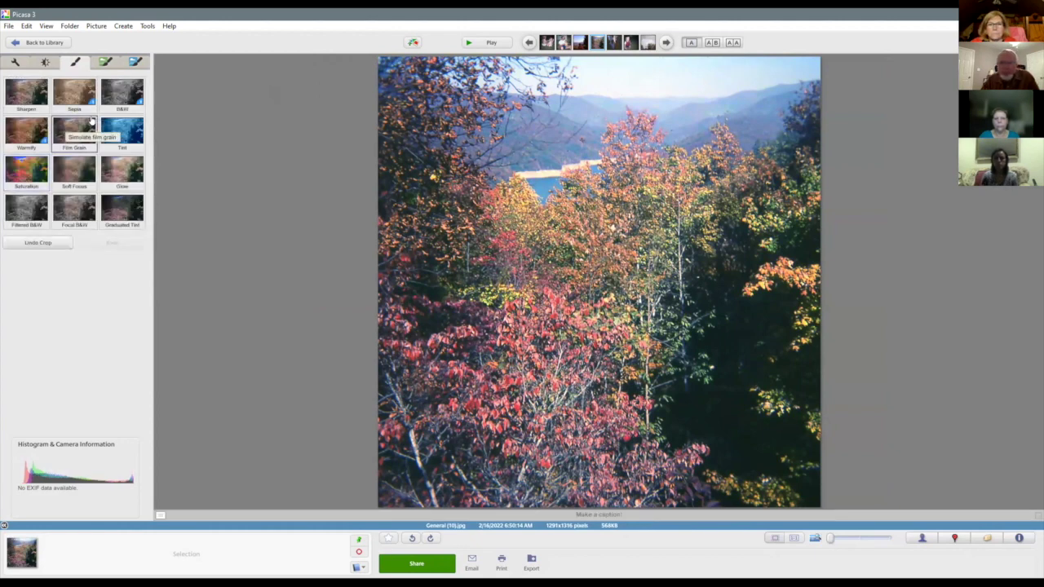
Apply the Saturation effect at its default amount to the autumn landscape and return to the basic fixes.
left_click(37, 163)
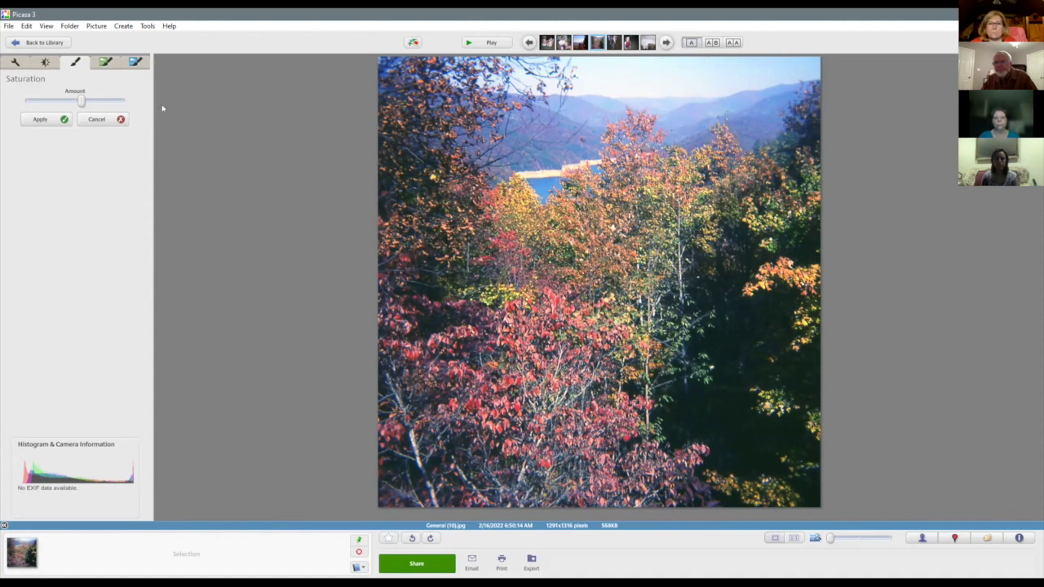
left_click(40, 119)
left_click(15, 63)
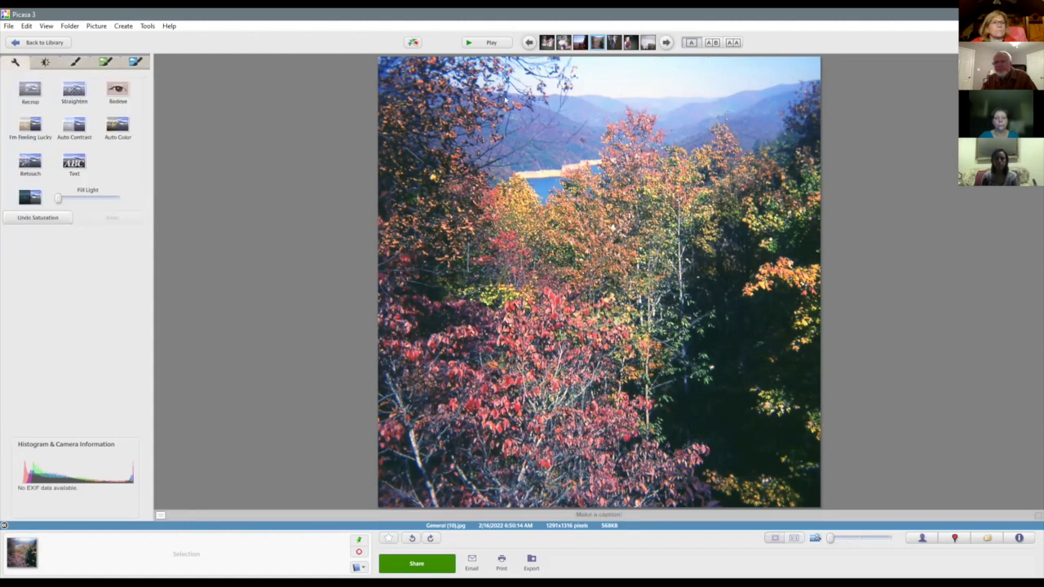
Go to the next photo, General (11).jpg, and crop off its black slide border to about 1331 x 1144 pixels.
left_click(665, 42)
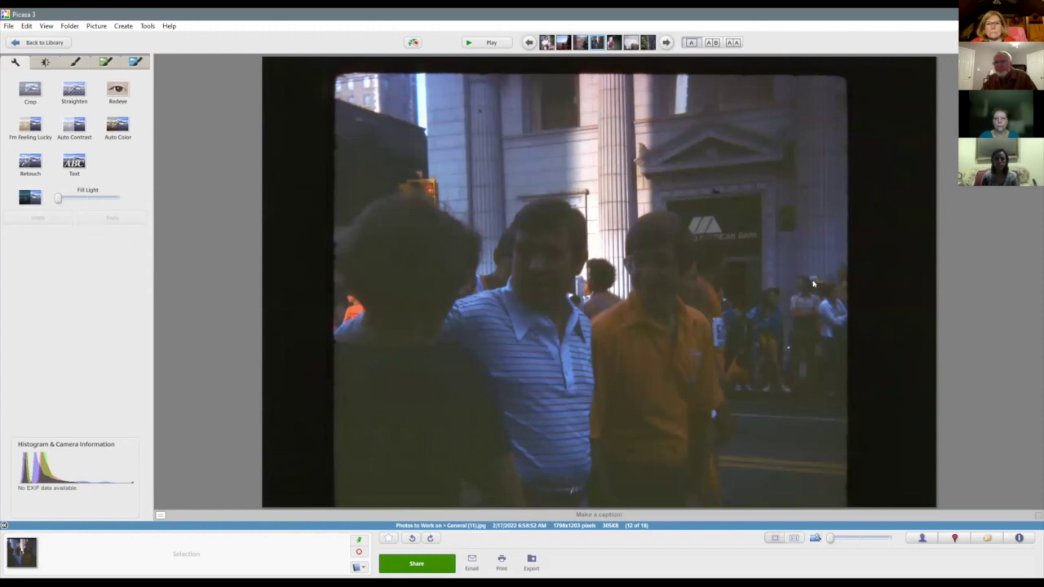
left_click(29, 89)
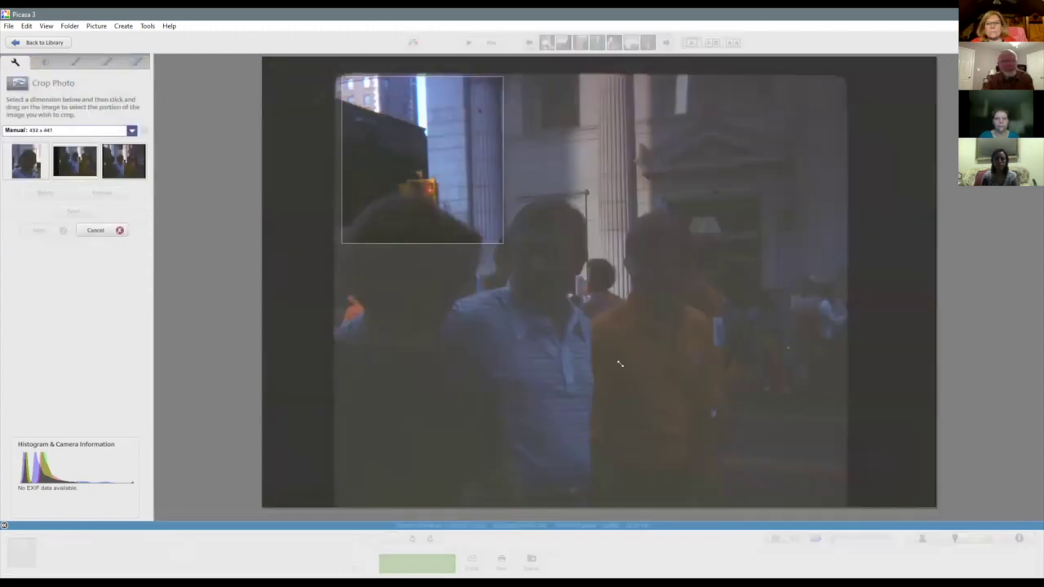
left_click_drag(619, 364, 838, 542)
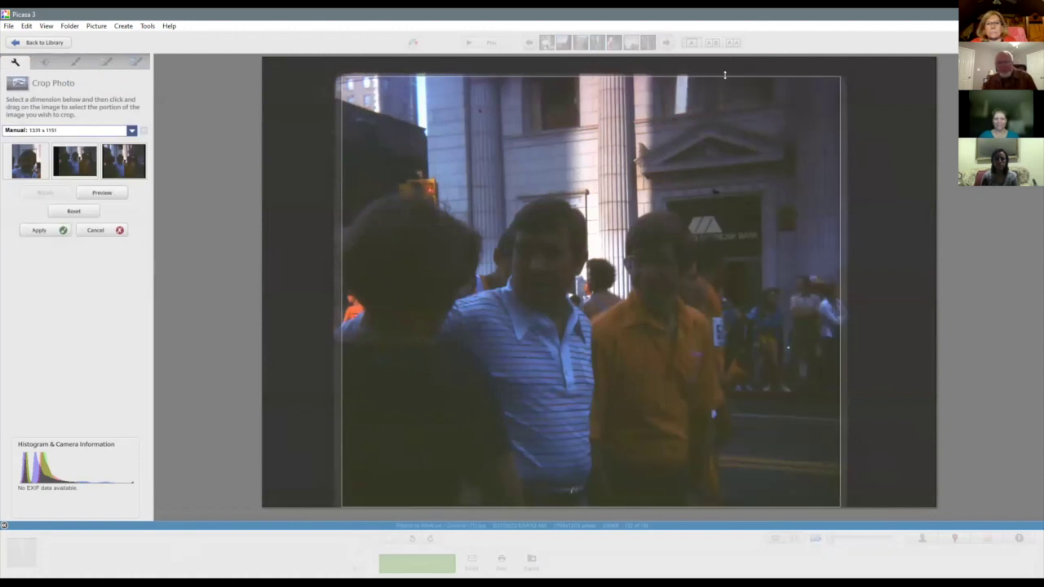
left_click_drag(724, 72, 724, 77)
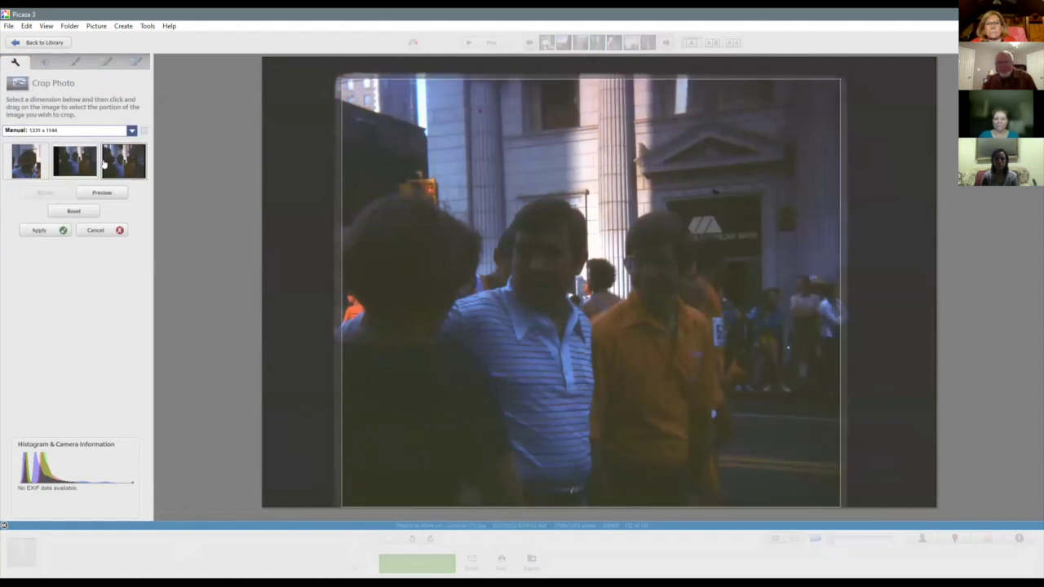
left_click(39, 230)
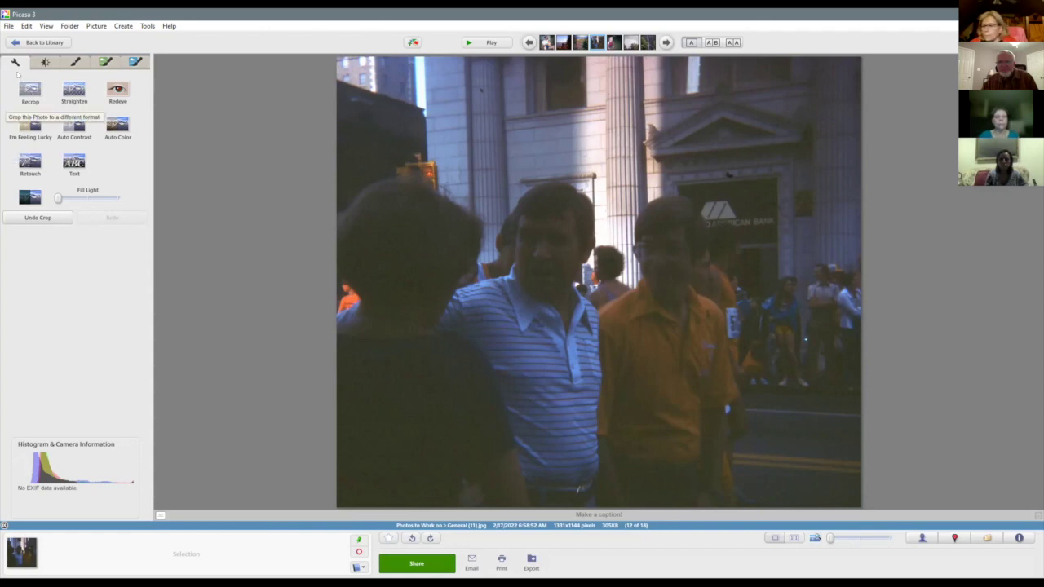
Apply I'm Feeling Lucky to the street photo and raise Fill Light to about a quarter of its range.
left_click(28, 121)
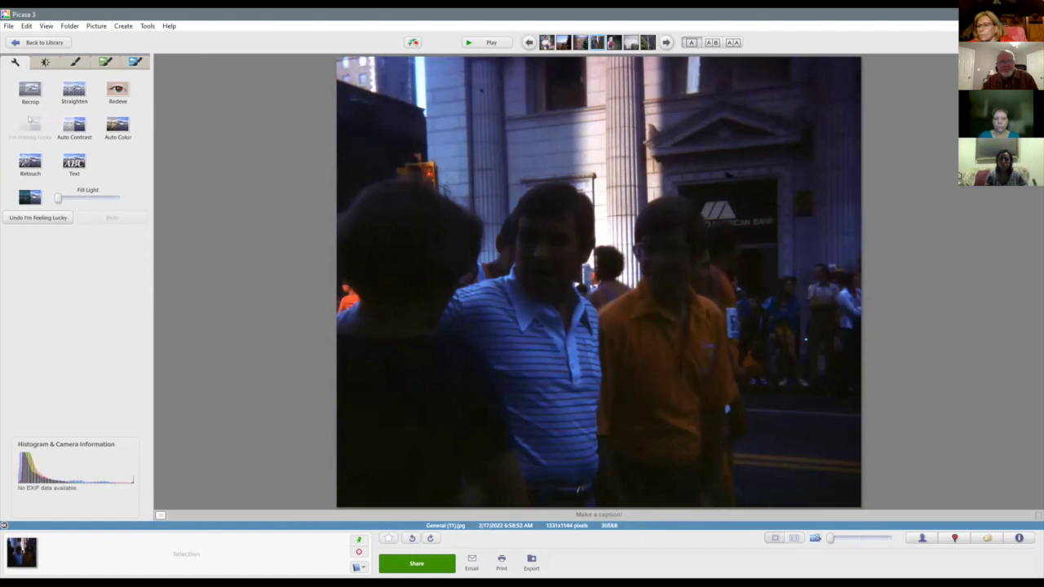
left_click_drag(57, 199, 73, 198)
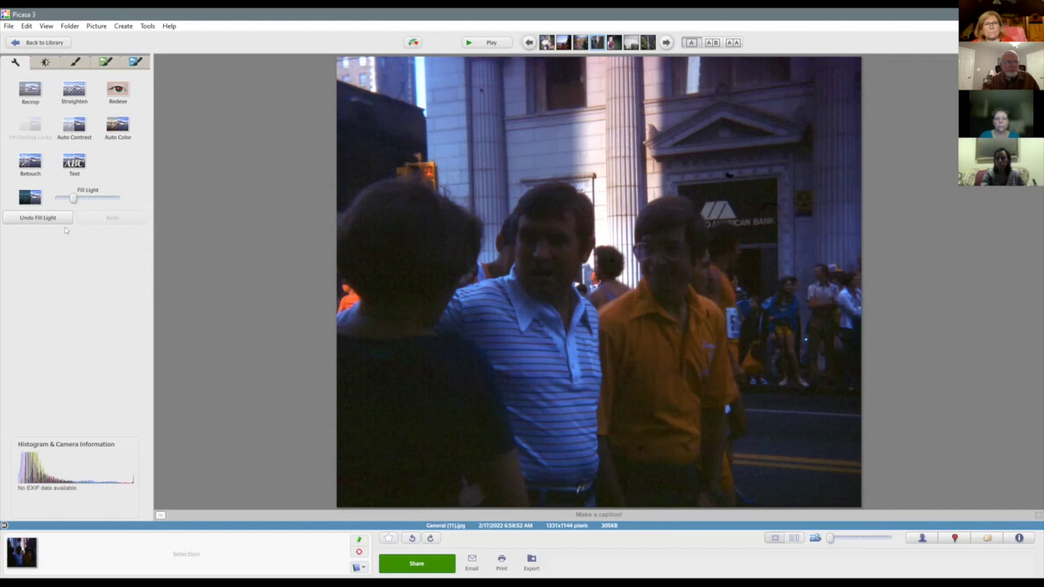
Retouch the dark speck on the building's leftmost column using a clean area just below it, and apply the patch.
left_click(30, 162)
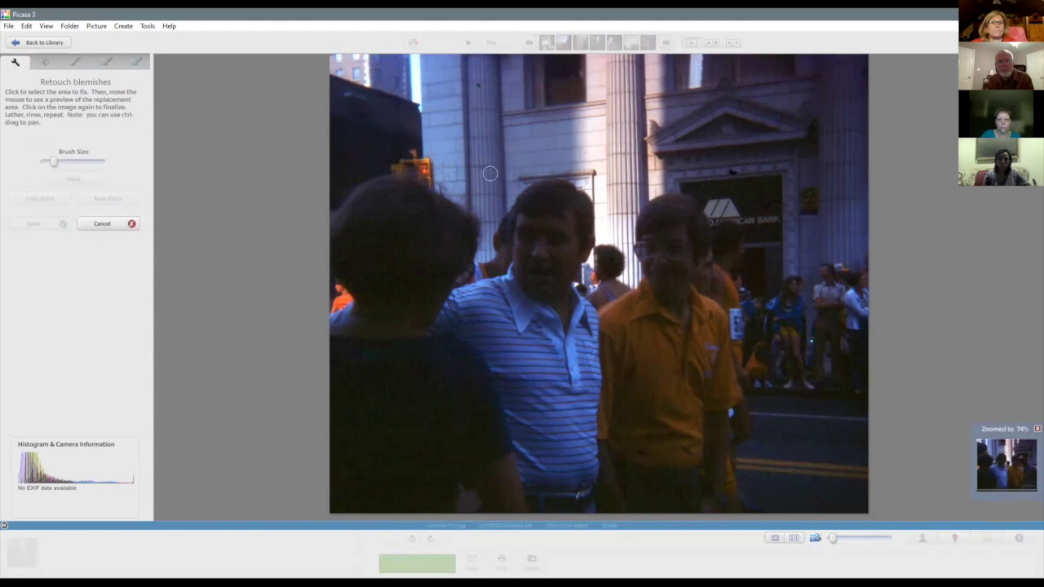
left_click(478, 87)
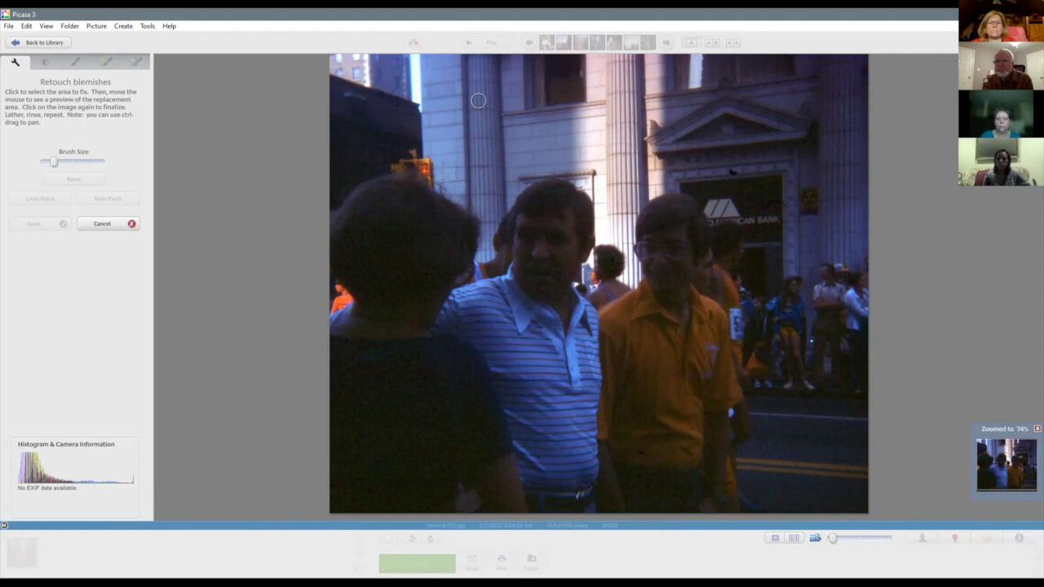
left_click(478, 100)
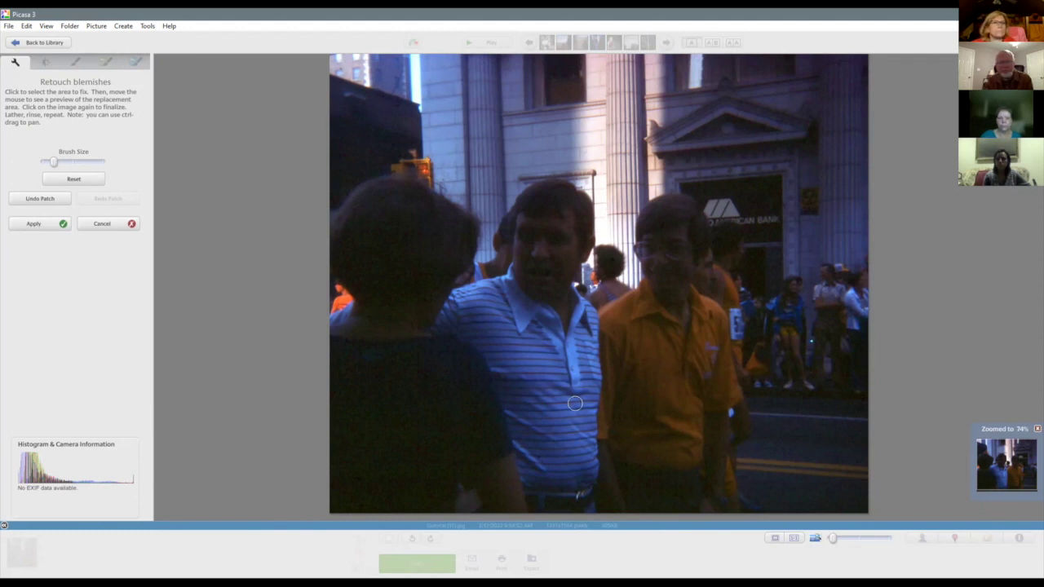
left_click(36, 223)
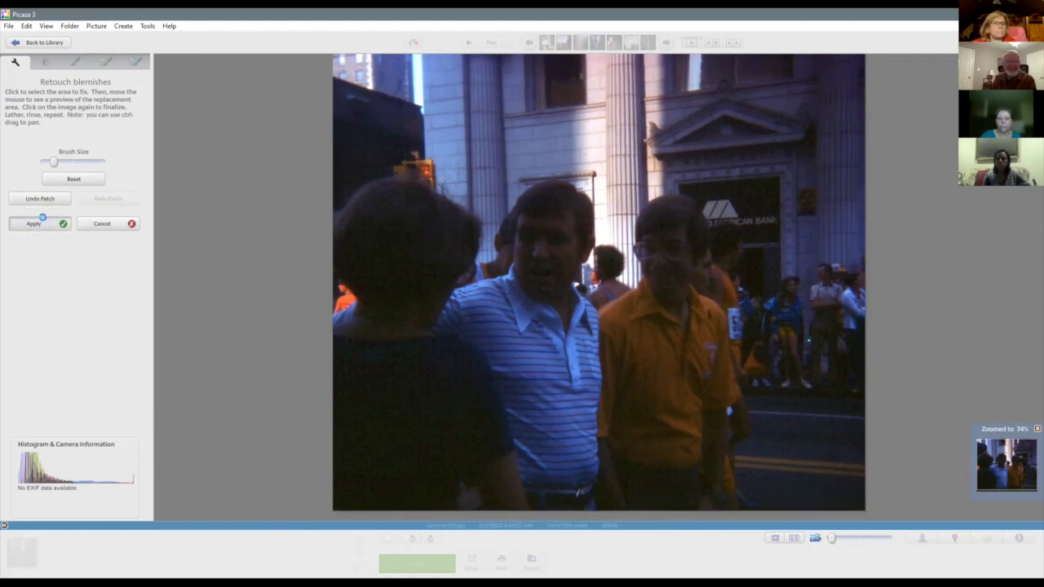
Go to the next photo, General (12).jpg, and retouch the dark speck in the boy's hair, reducing the brush size before applying.
left_click(665, 44)
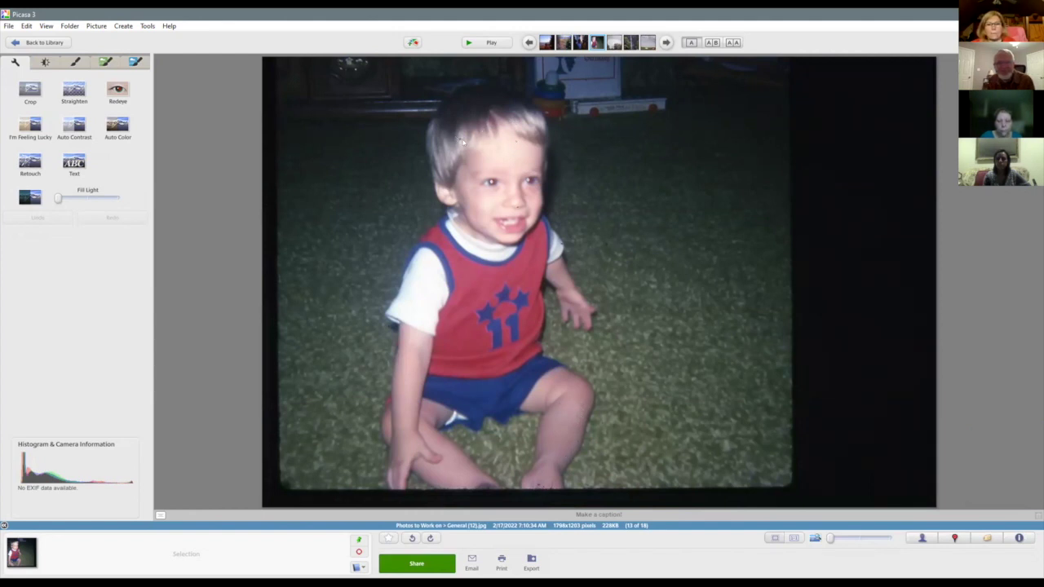
left_click(30, 161)
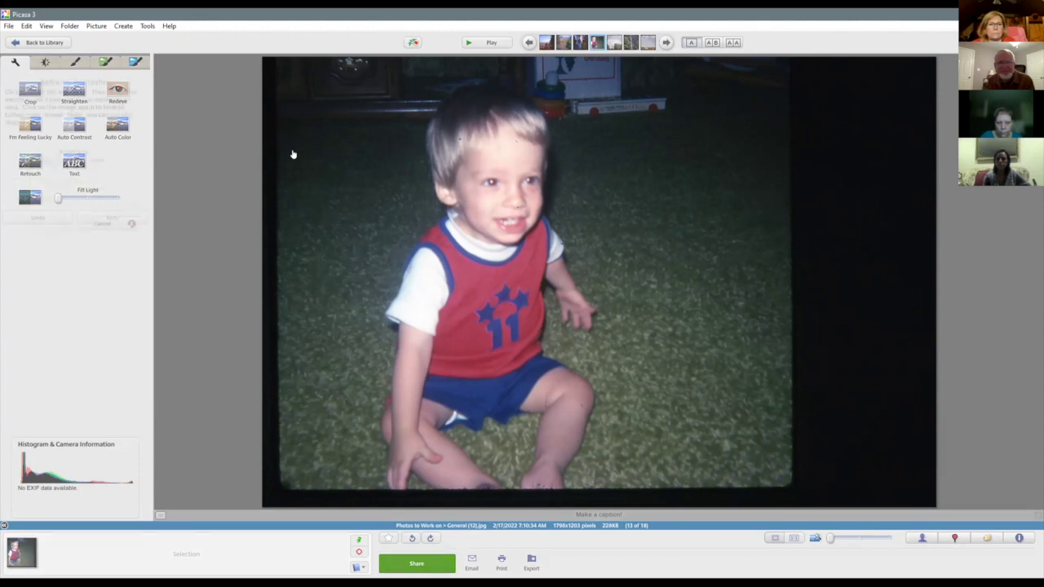
left_click(454, 138)
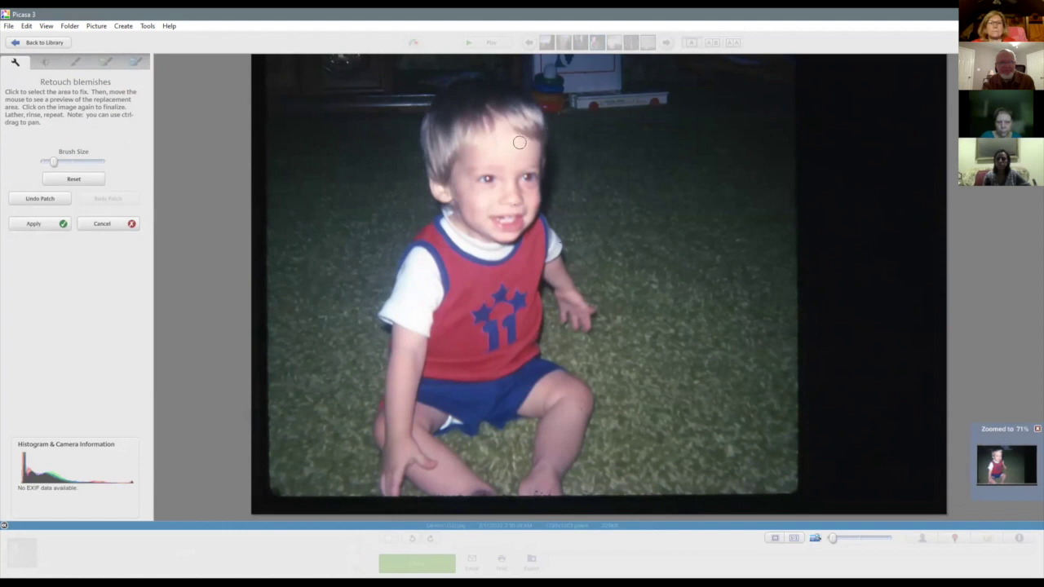
left_click_drag(55, 166, 46, 168)
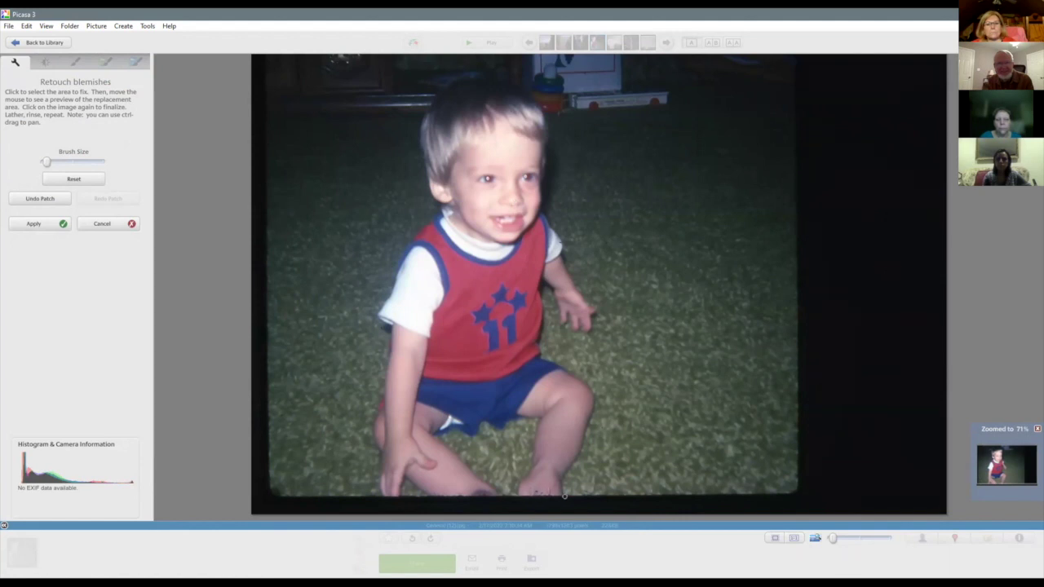
left_click(33, 222)
Crop the black slide border off the boy's photo to about 1337 x 1124 pixels.
left_click(30, 88)
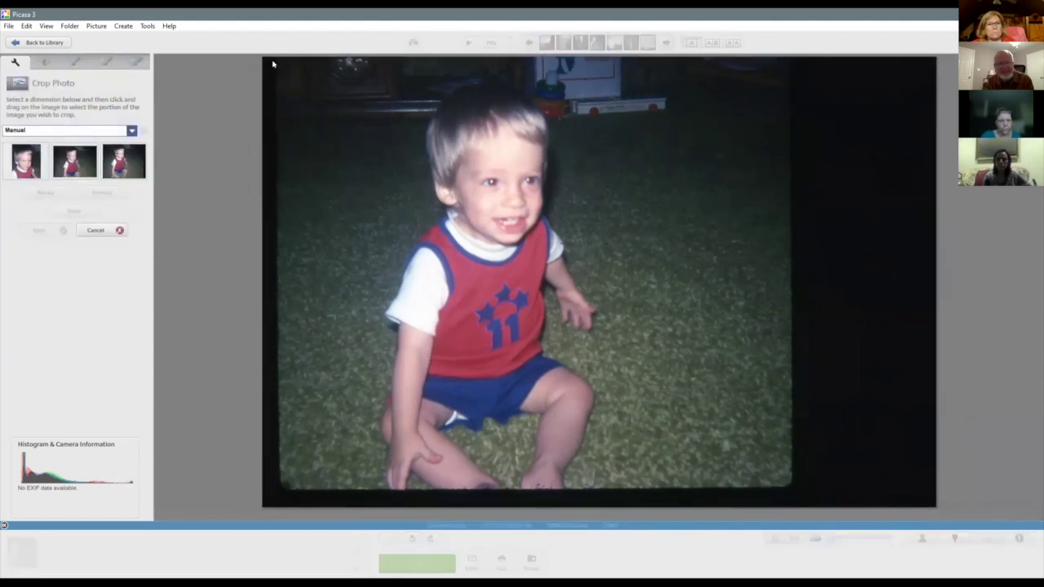
left_click_drag(278, 58, 784, 478)
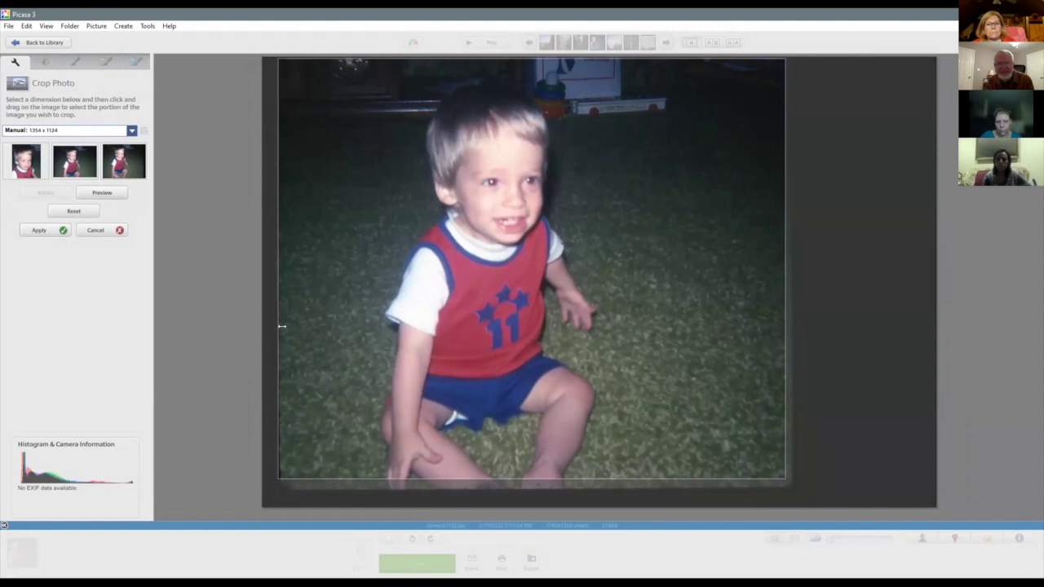
left_click_drag(279, 334, 281, 331)
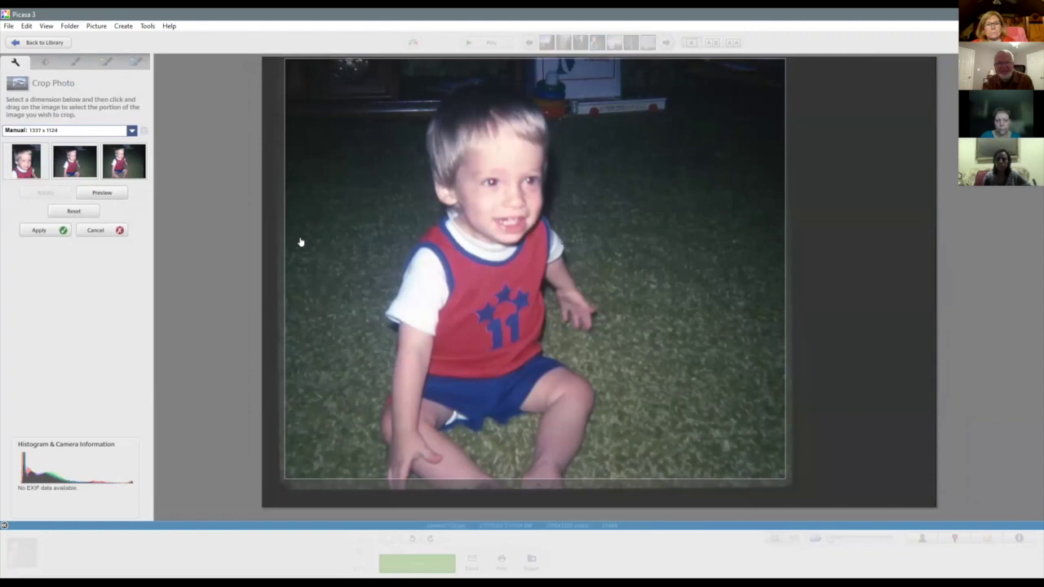
left_click(46, 233)
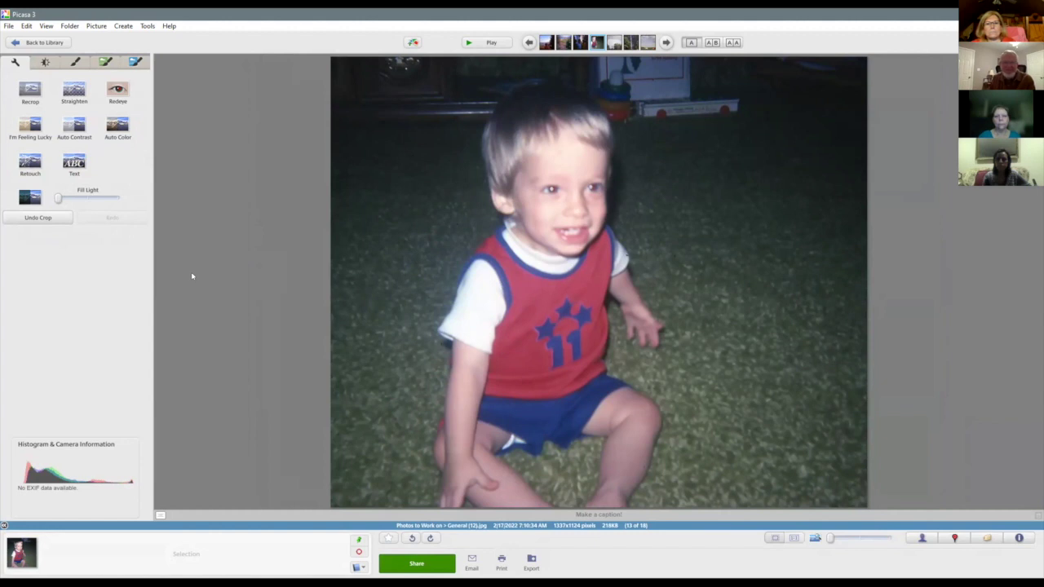
Apply the automatic Redeye repair to both of the boy's eyes and dismiss the error message.
left_click(116, 91)
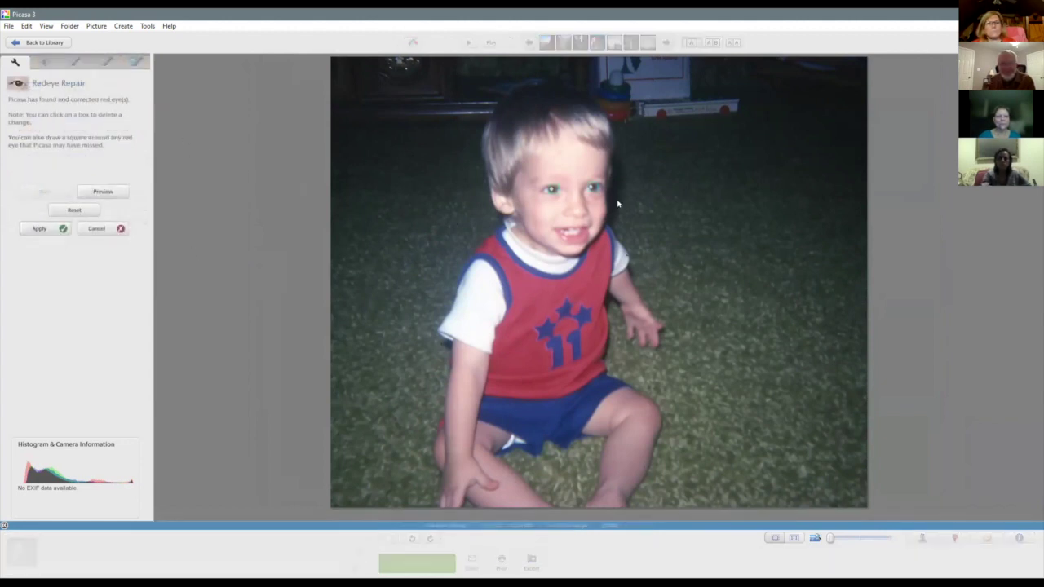
left_click(39, 229)
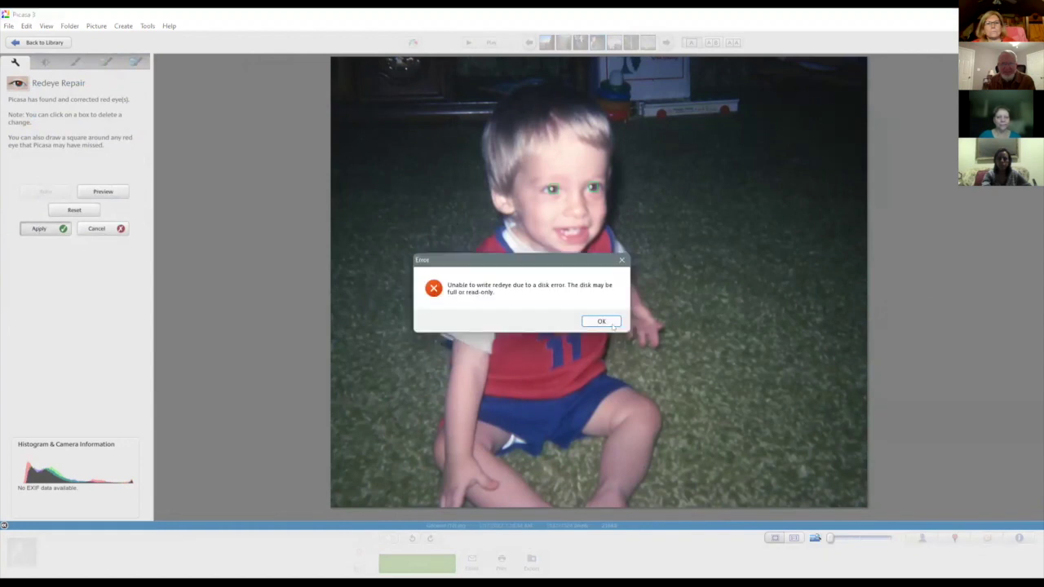
key("Return")
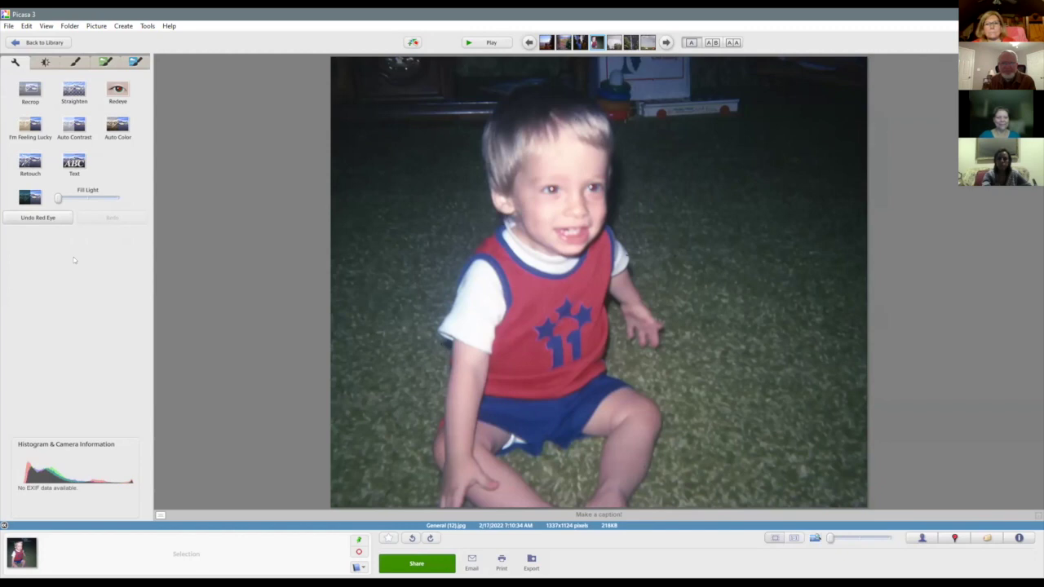
Raise Fill Light to about a third of its range and apply the Saturation effect slightly below its default amount.
left_click_drag(58, 198, 79, 200)
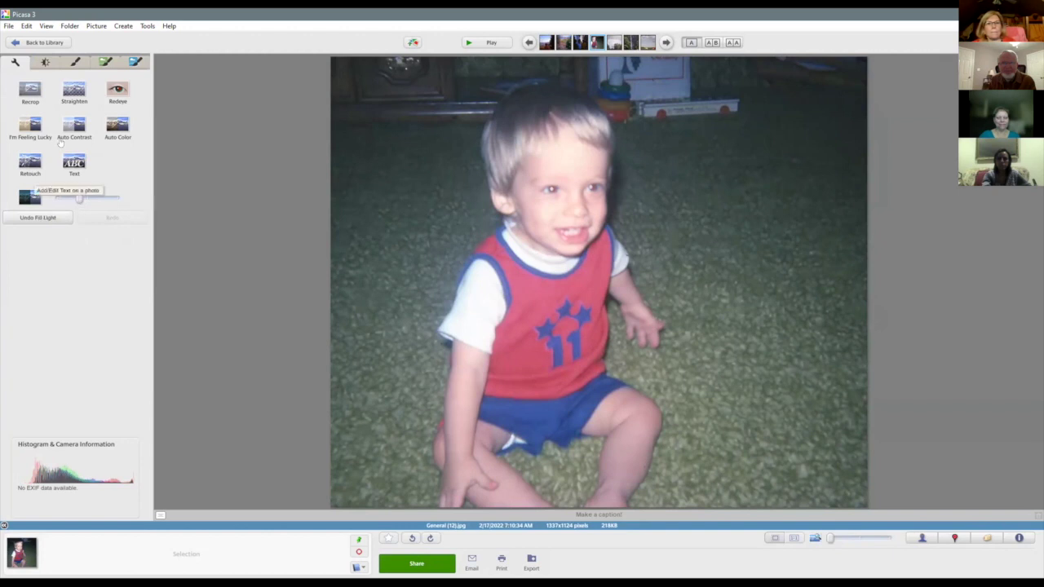
left_click(75, 63)
left_click(21, 171)
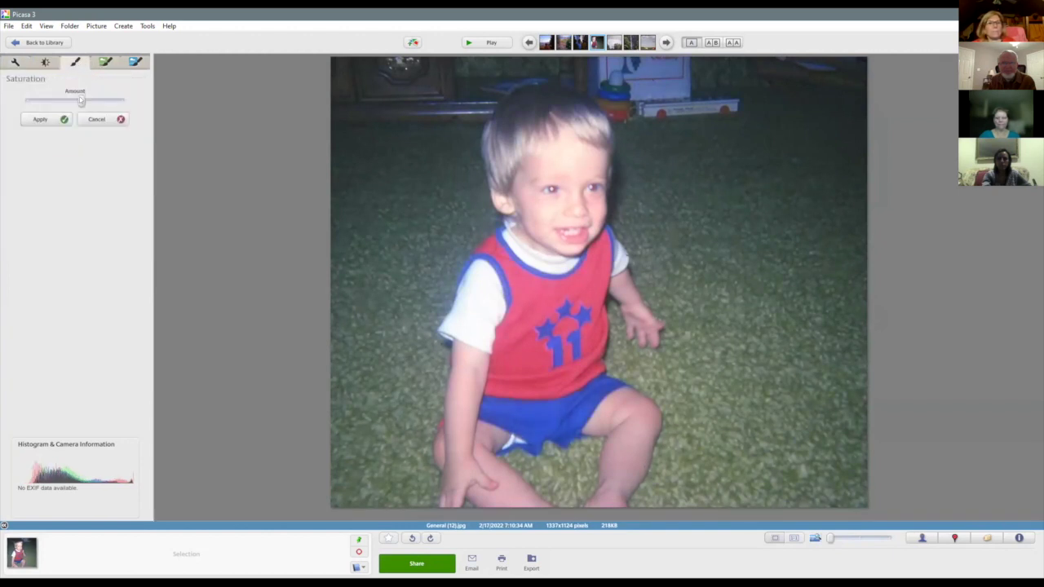
left_click_drag(80, 100, 78, 100)
left_click(40, 119)
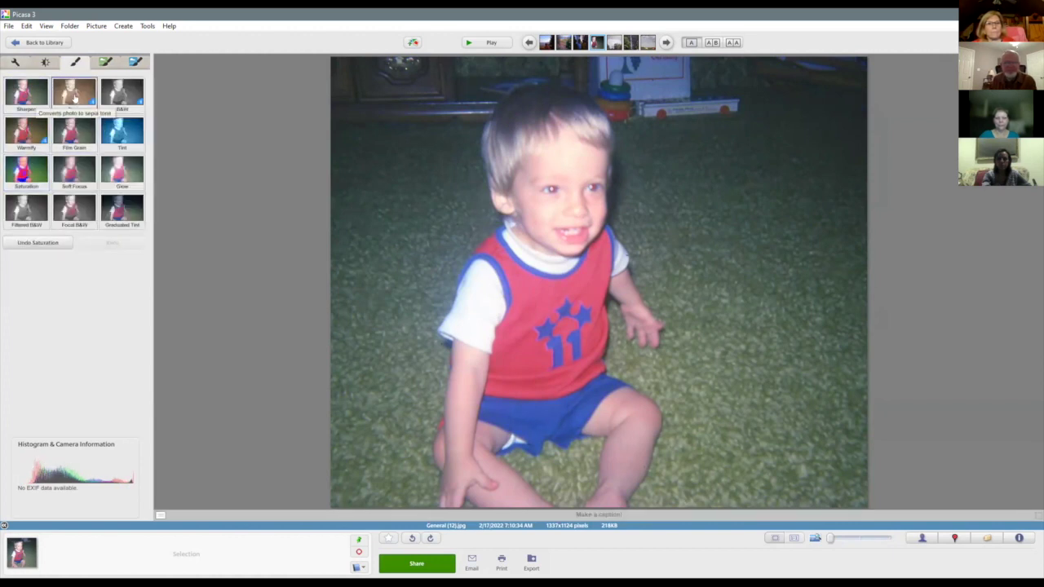
Try the Sepia, B&W and Tint effects on the boy's photo and undo them back to the Saturation edit.
left_click(74, 99)
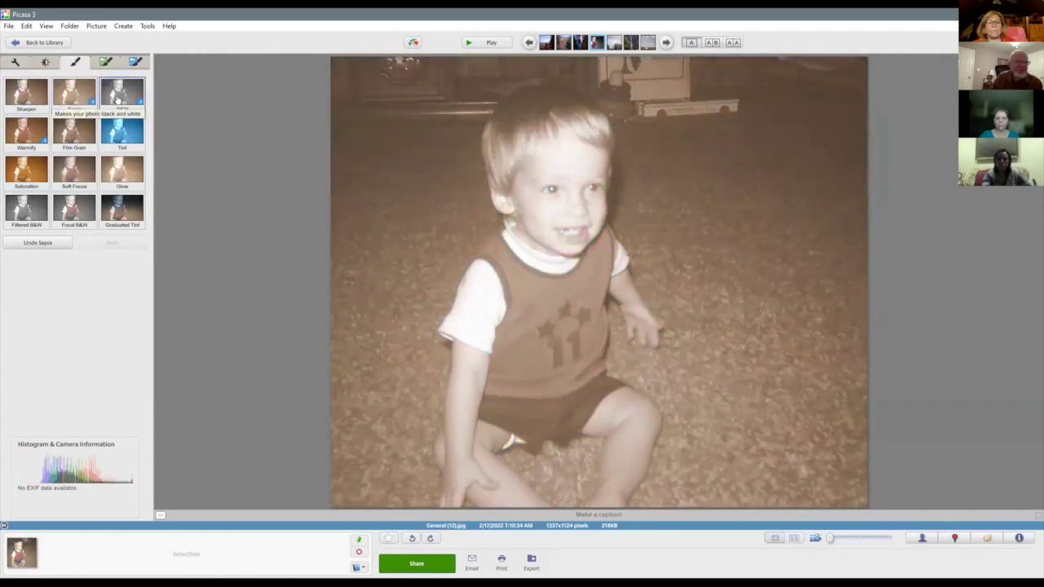
left_click(119, 98)
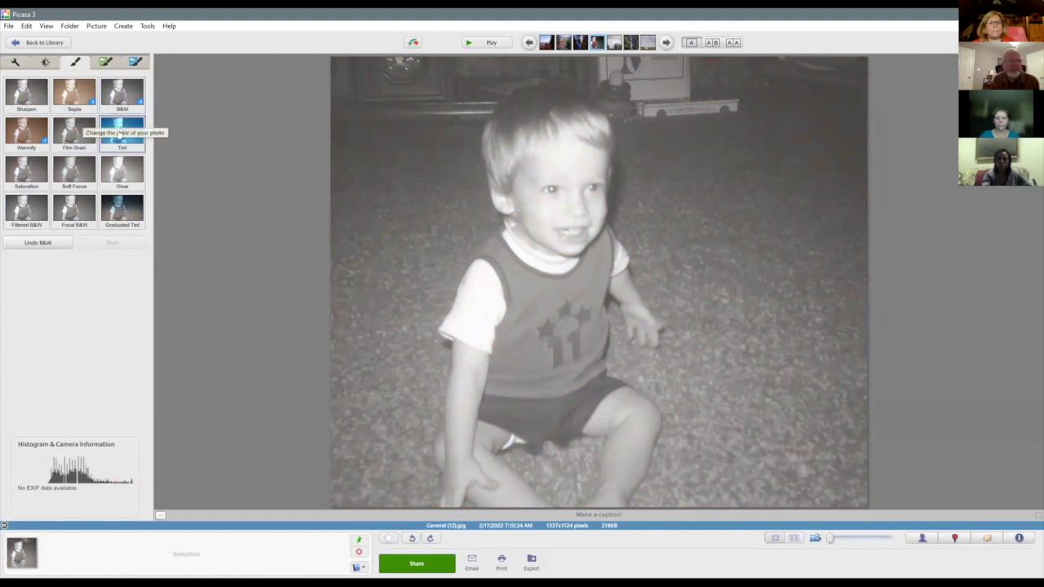
left_click(119, 134)
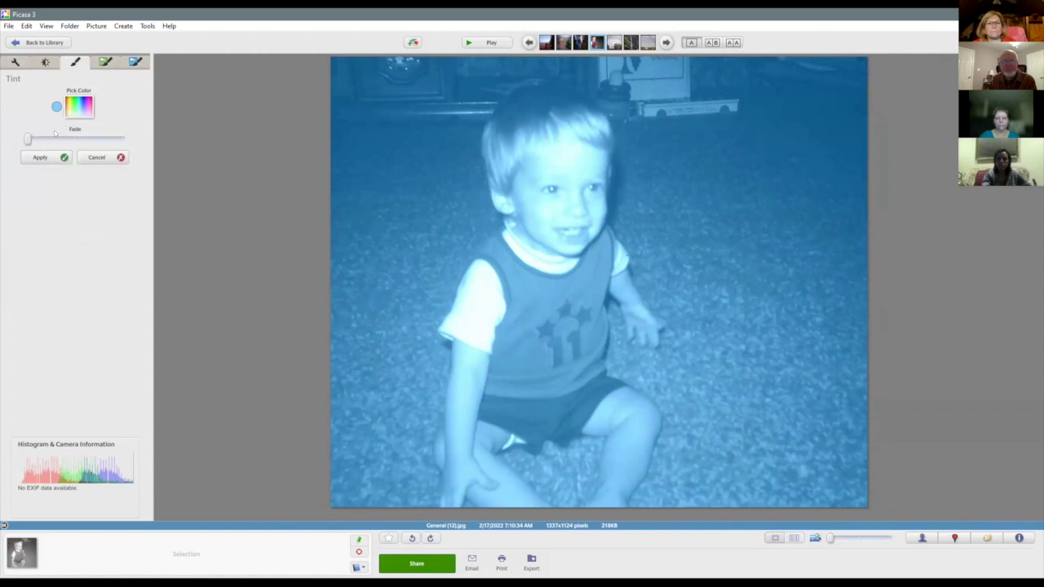
left_click(94, 158)
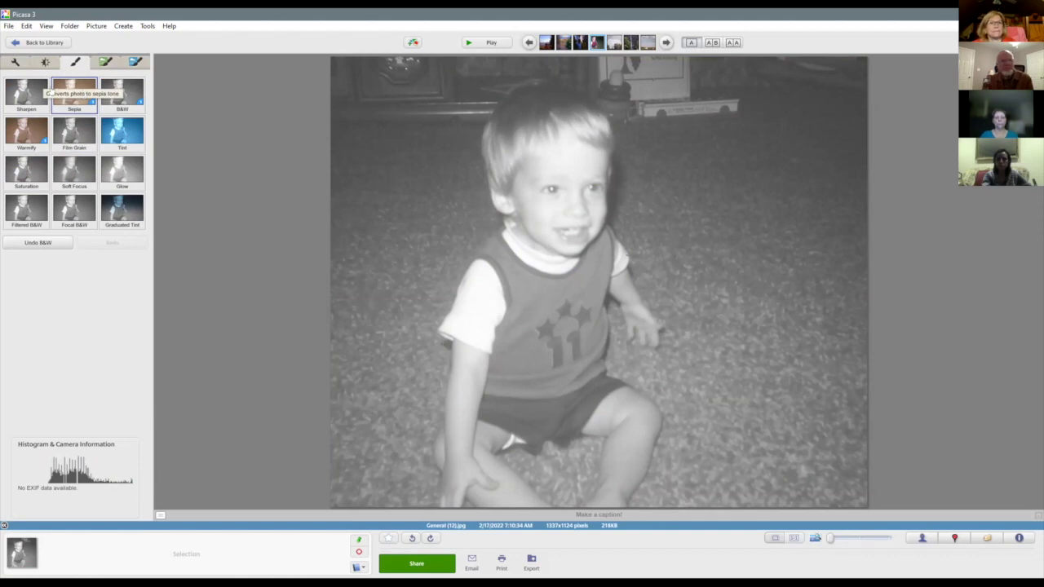
left_click(64, 95)
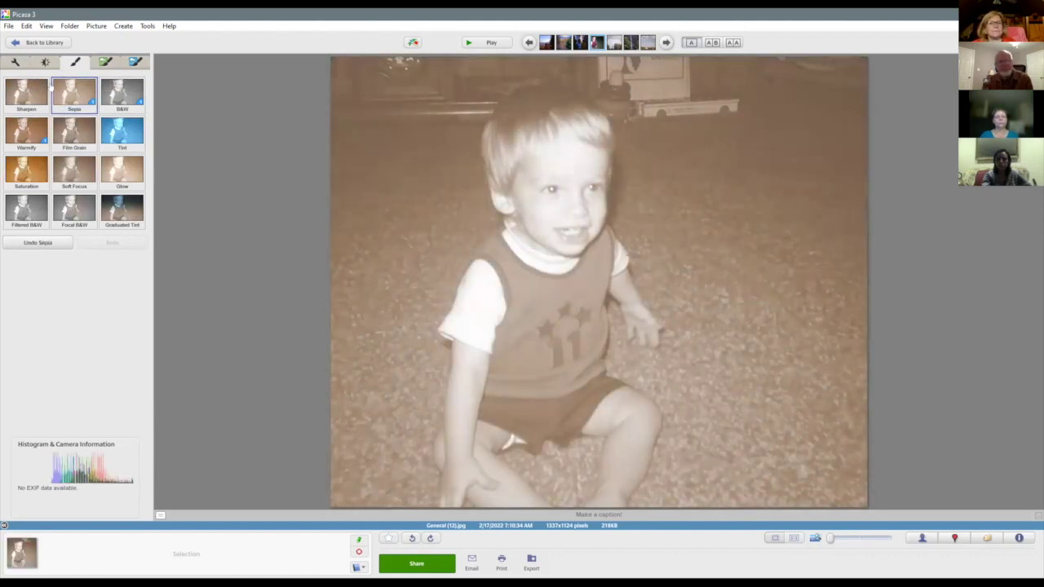
left_click(38, 243)
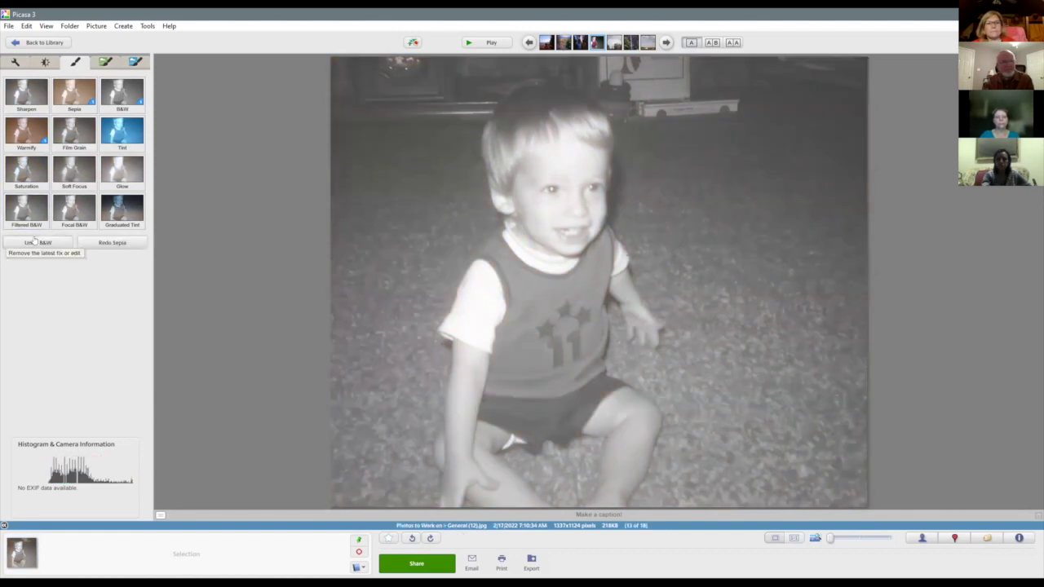
left_click(35, 243)
left_click(34, 245)
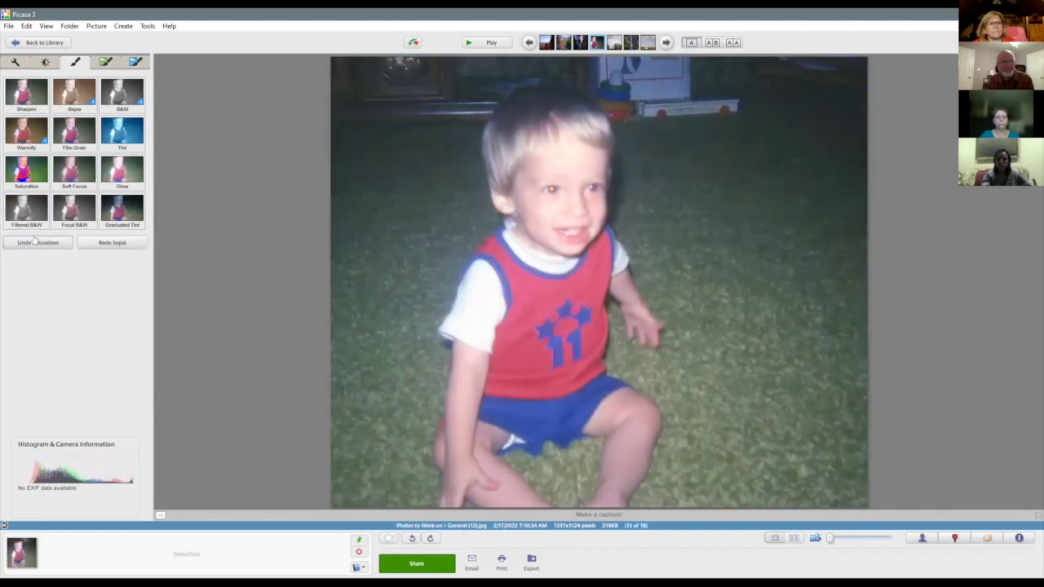
Go to the next photo, General (3).jpg, and raise Shadows to just under the middle of its range.
left_click(16, 64)
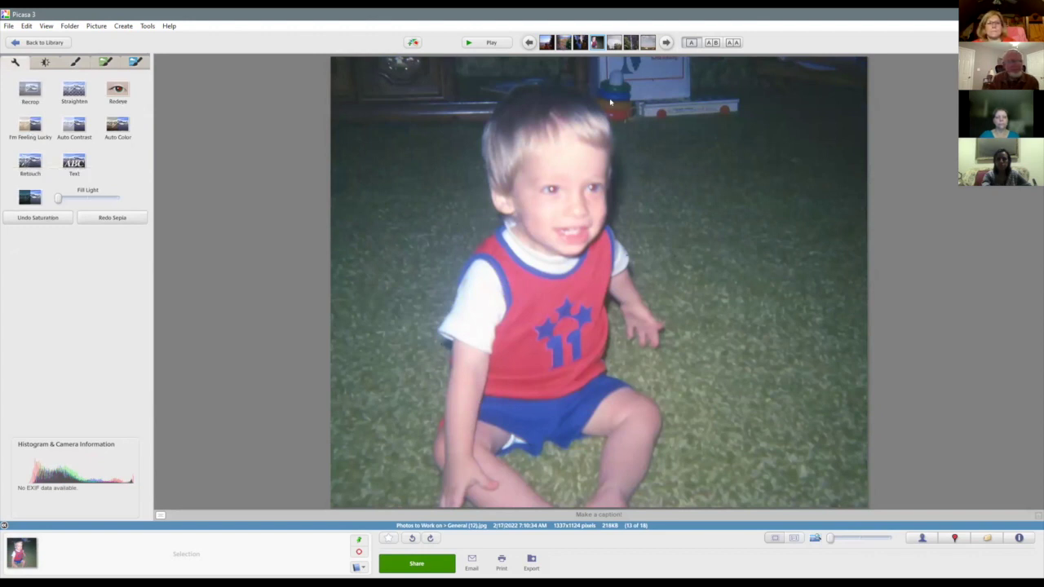
left_click(666, 42)
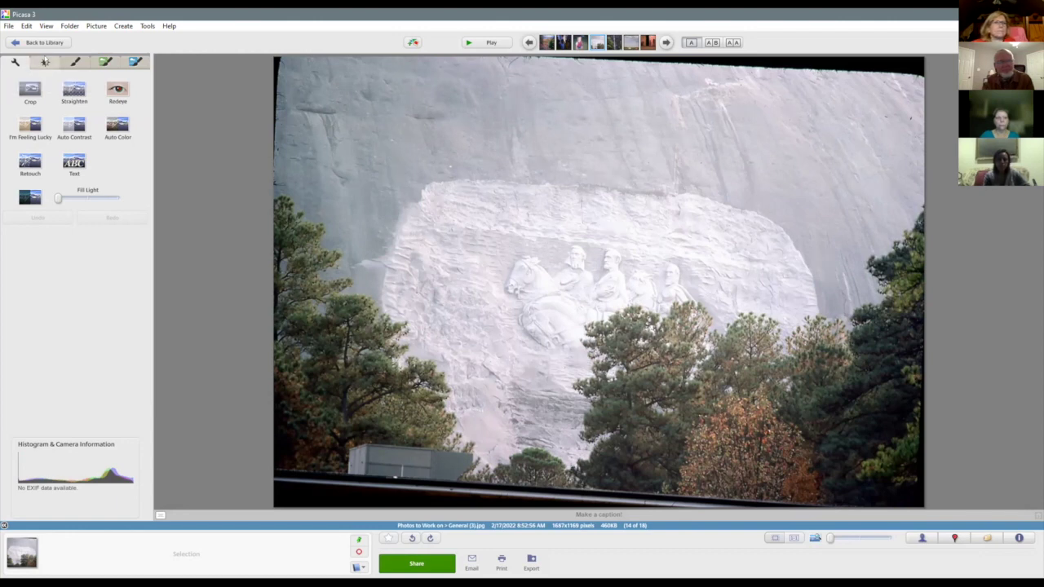
left_click(45, 62)
left_click_drag(27, 155, 72, 156)
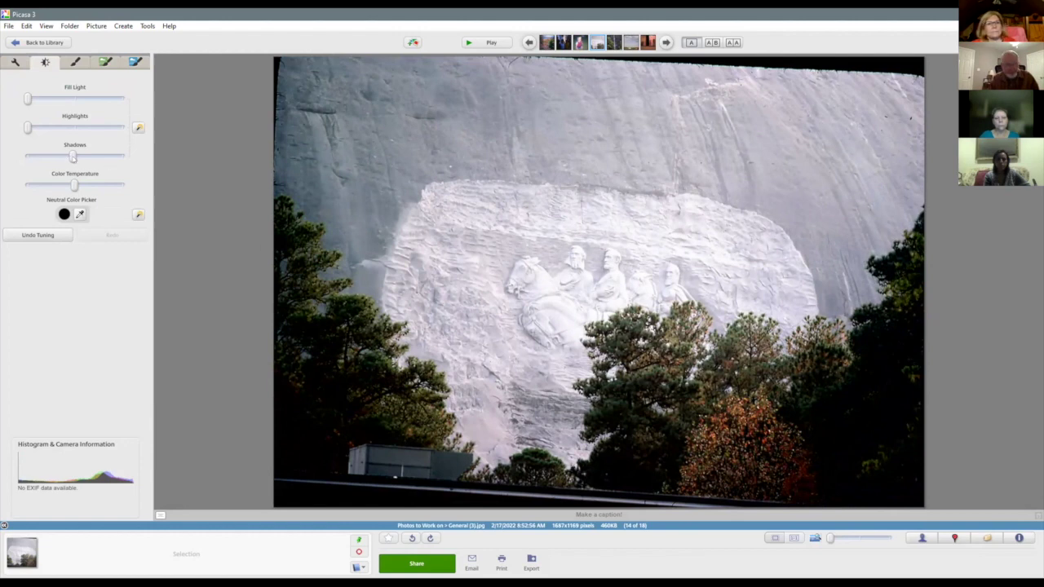
Try Shadows at zero and around the middle of its range on the mountain photo, and undo the tuning.
left_click_drag(73, 157, 27, 155)
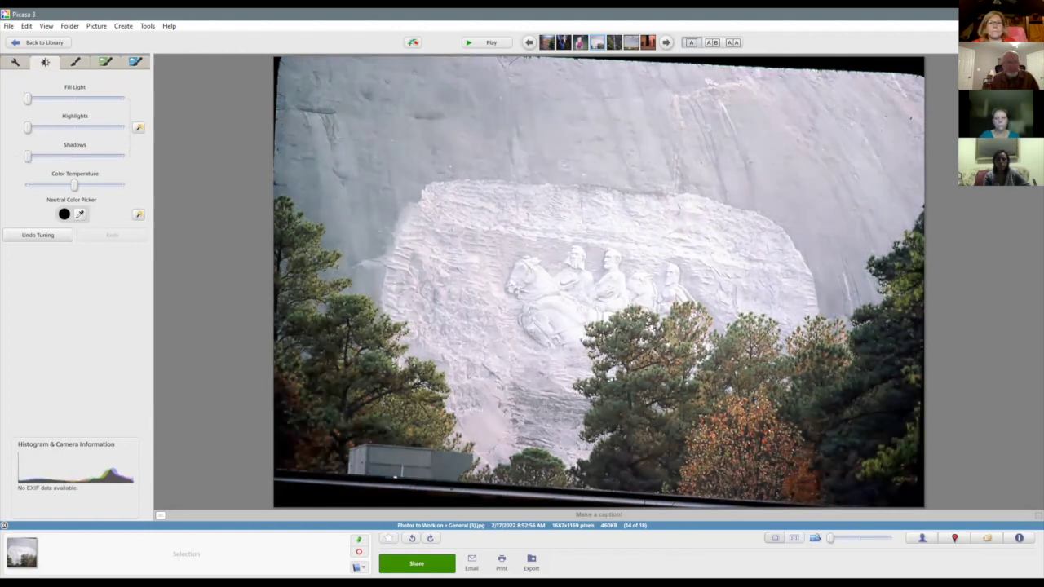
left_click_drag(27, 155, 76, 157)
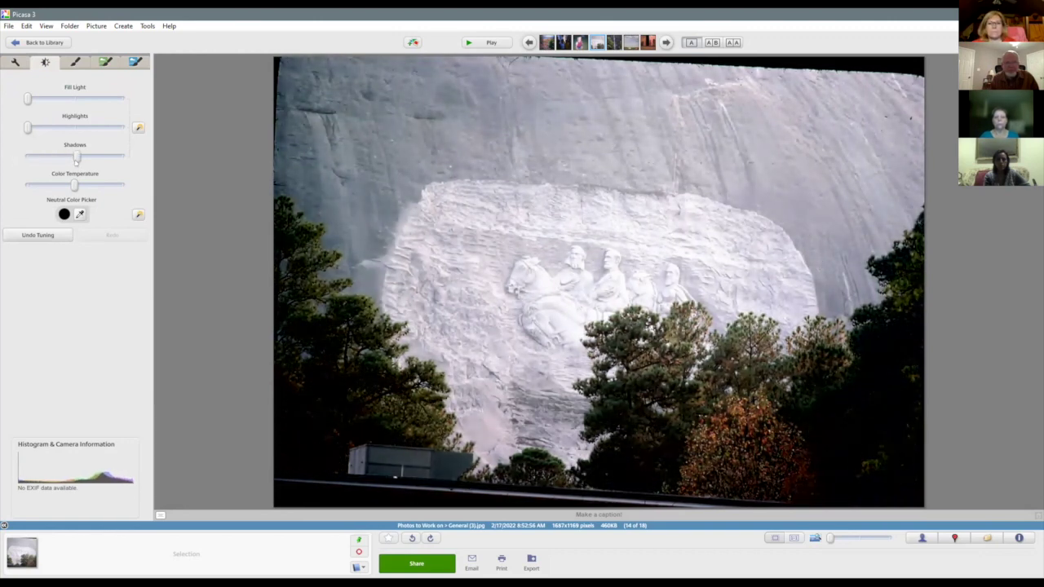
mouse_move(78, 160)
left_mouse_down()
mouse_move(43, 158)
mouse_move(71, 160)
left_mouse_up()
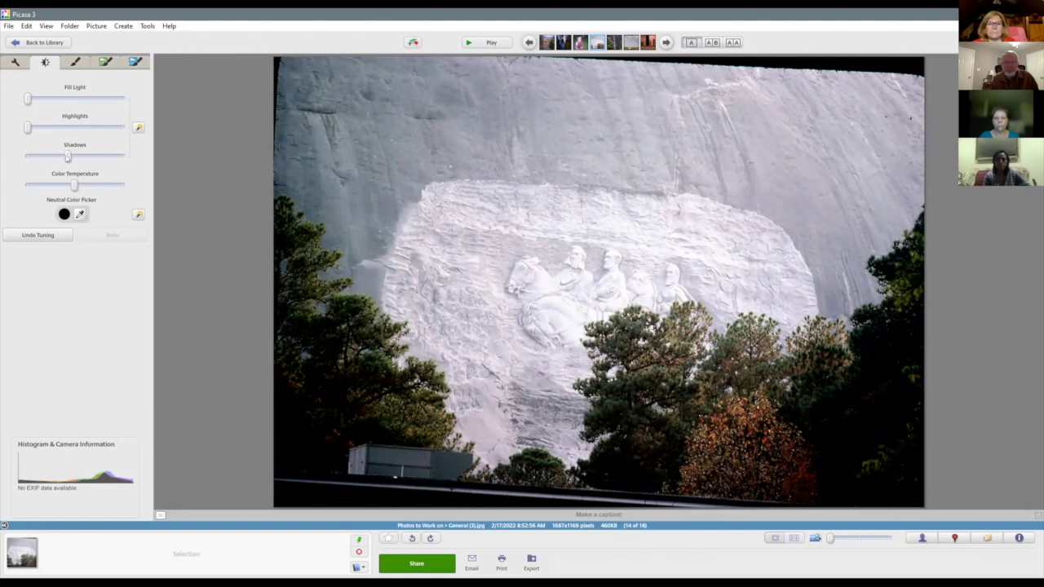
key("ctrl+z")
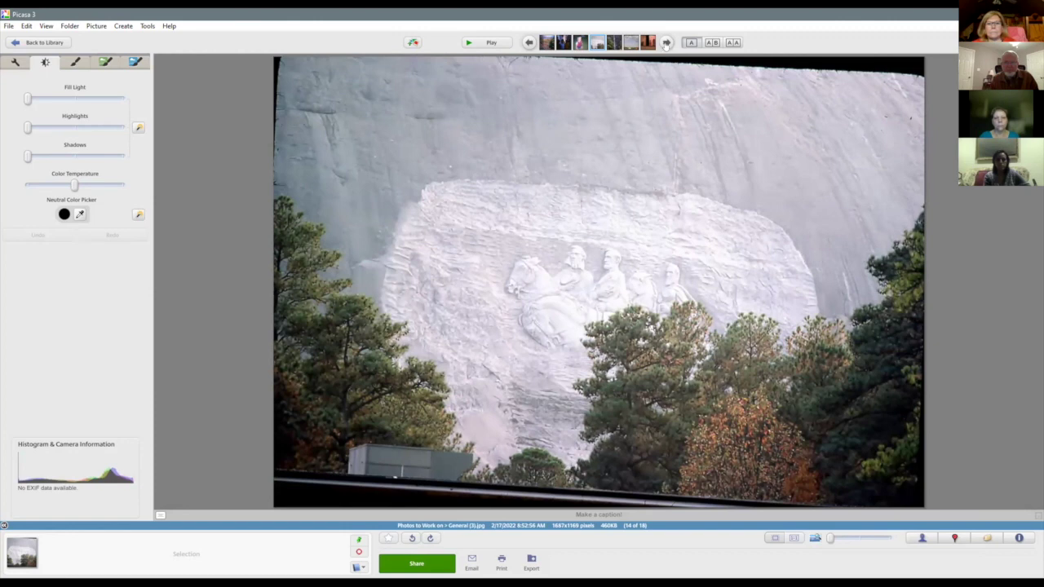
Go to the stage photo, General (14).jpg, and crop off its black slide border to 1650 x 1116 pixels.
left_click(666, 42)
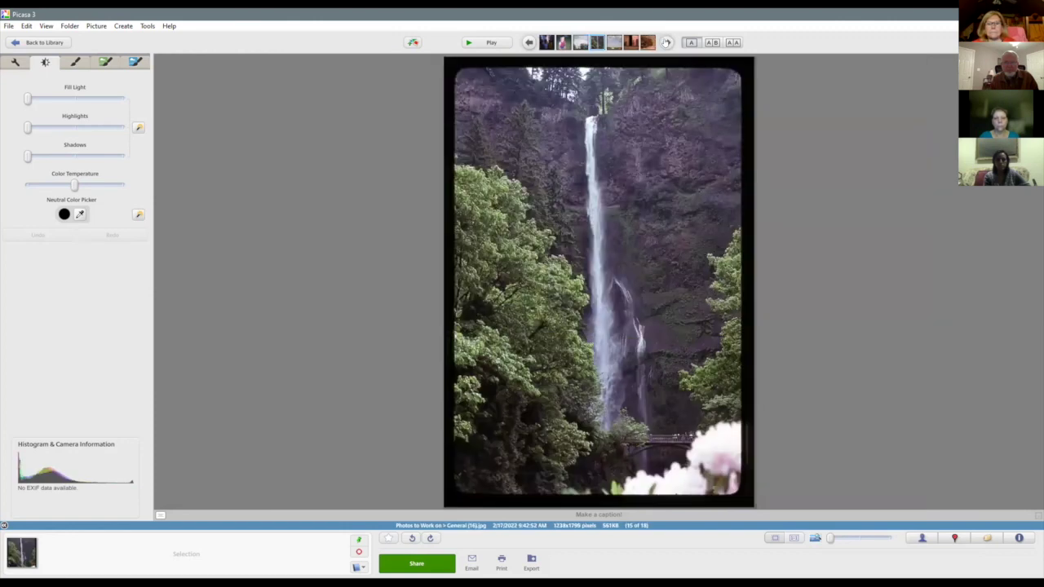
left_click(667, 42)
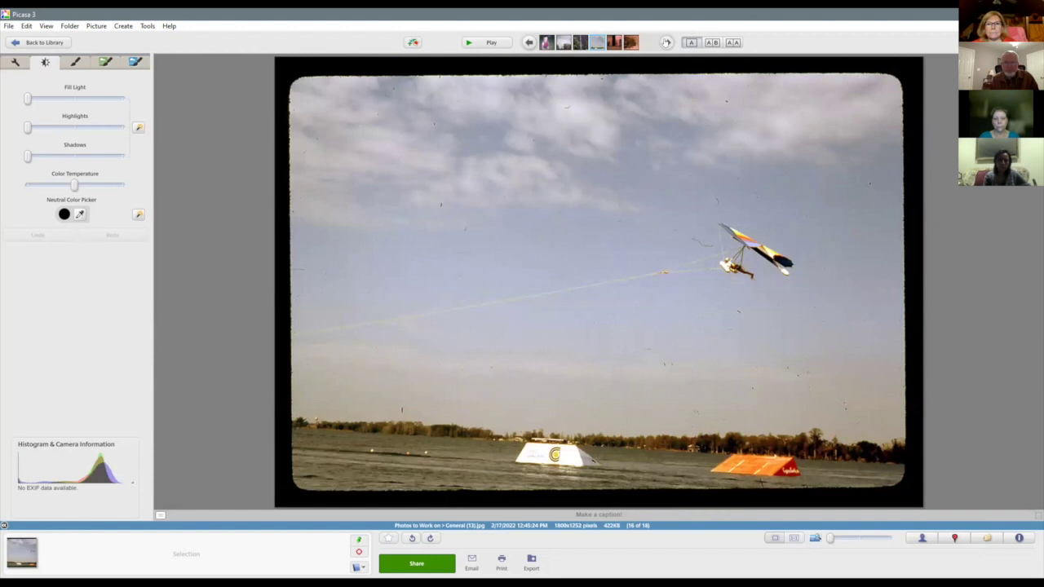
left_click(667, 43)
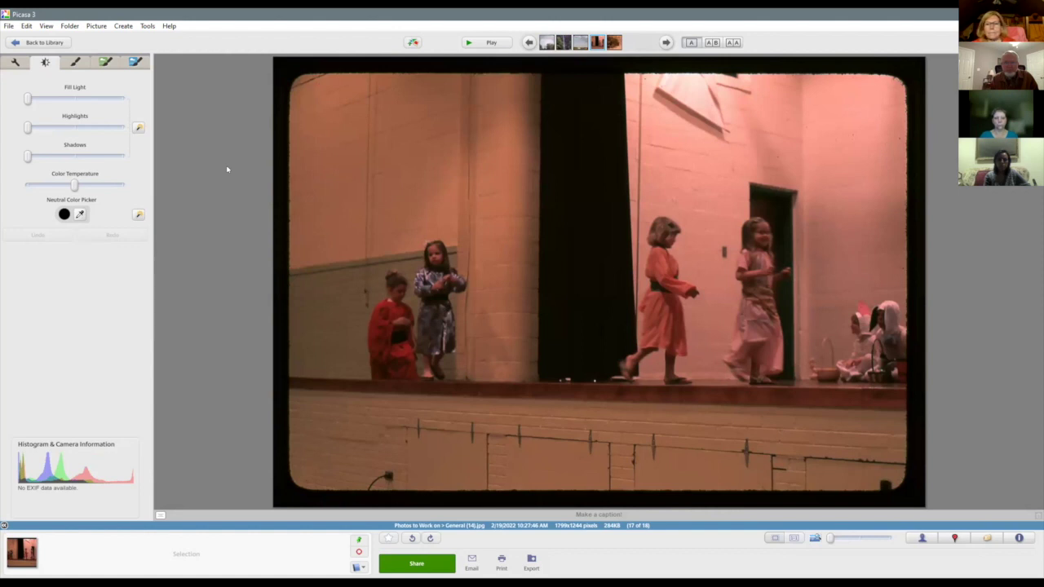
left_click(15, 62)
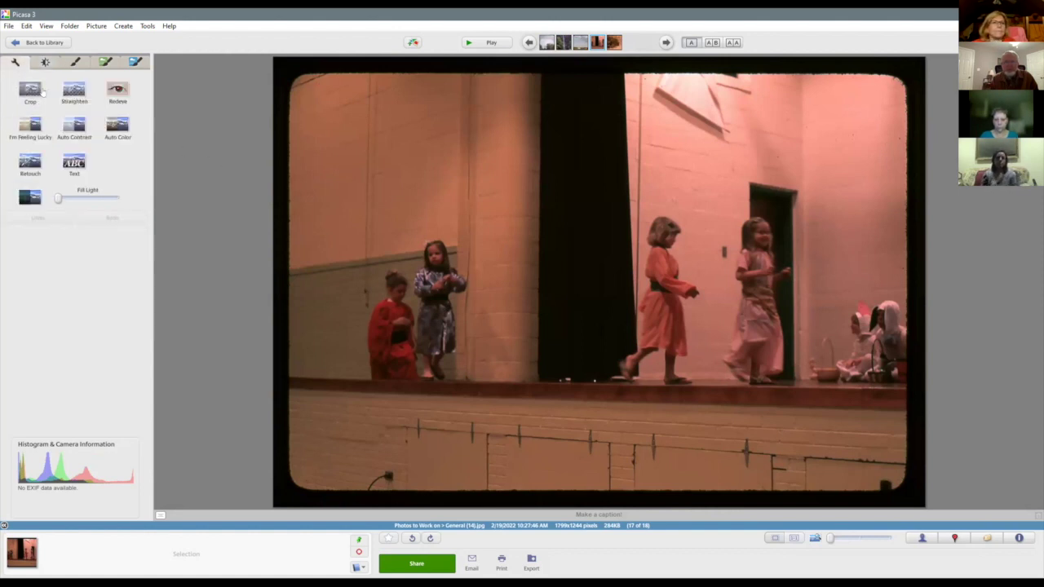
left_click(30, 88)
left_click_drag(298, 78, 896, 487)
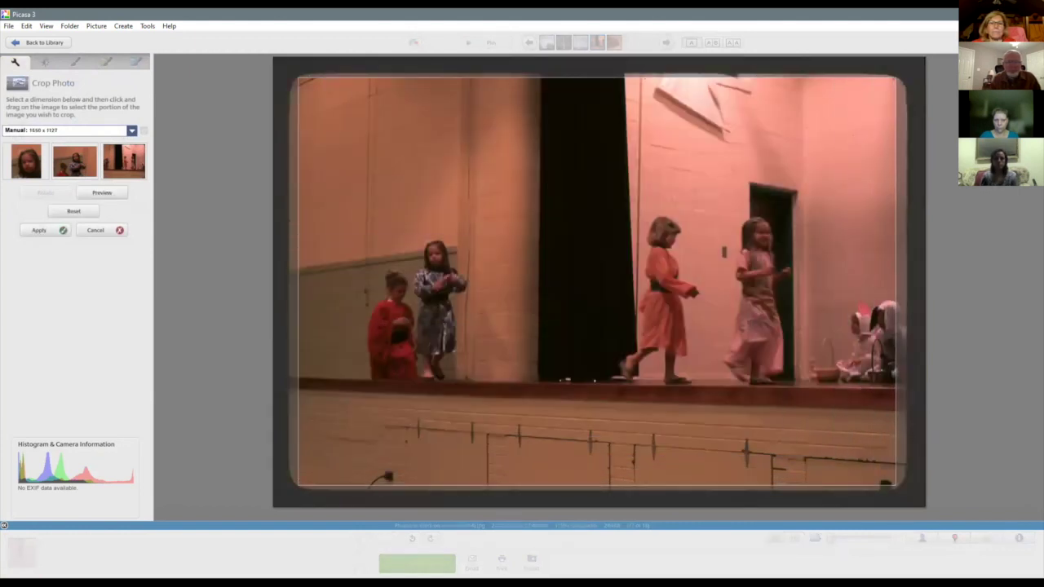
left_click_drag(641, 76, 641, 81)
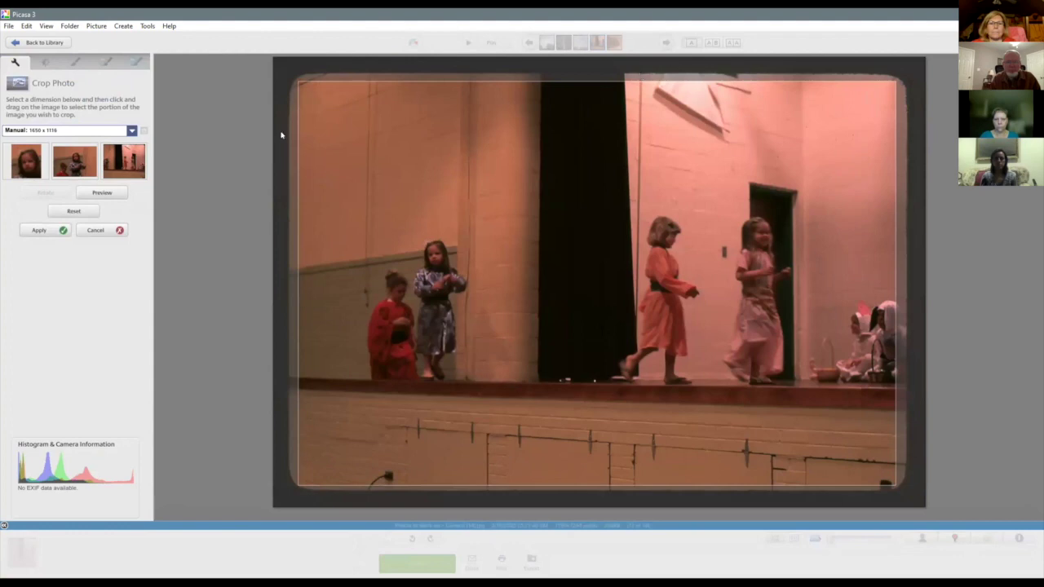
left_click(32, 230)
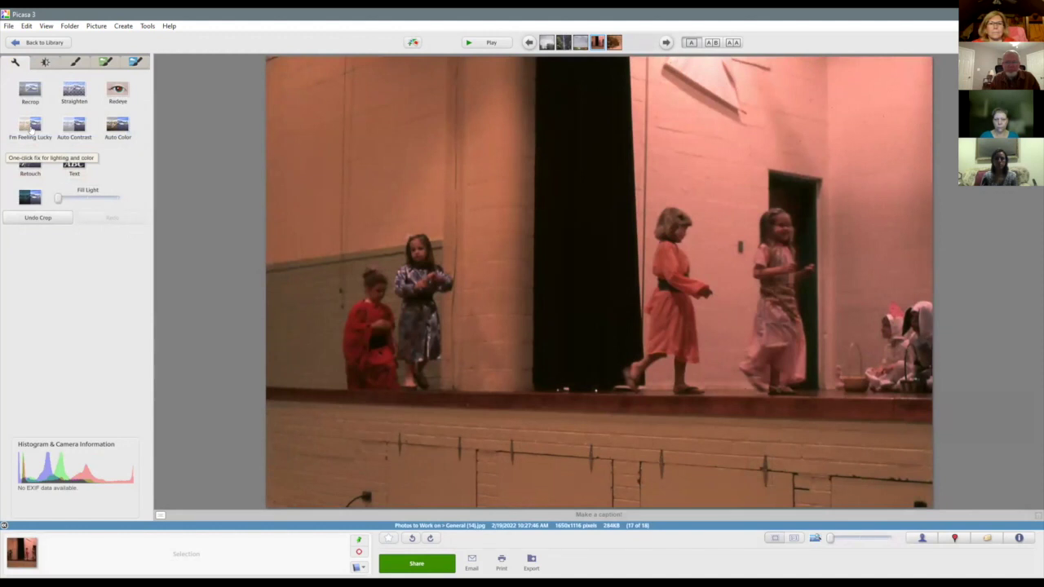
Apply the I'm Feeling Lucky fix to the stage photo, dismiss the error, and undo and reapply the fix to compare.
left_click(30, 128)
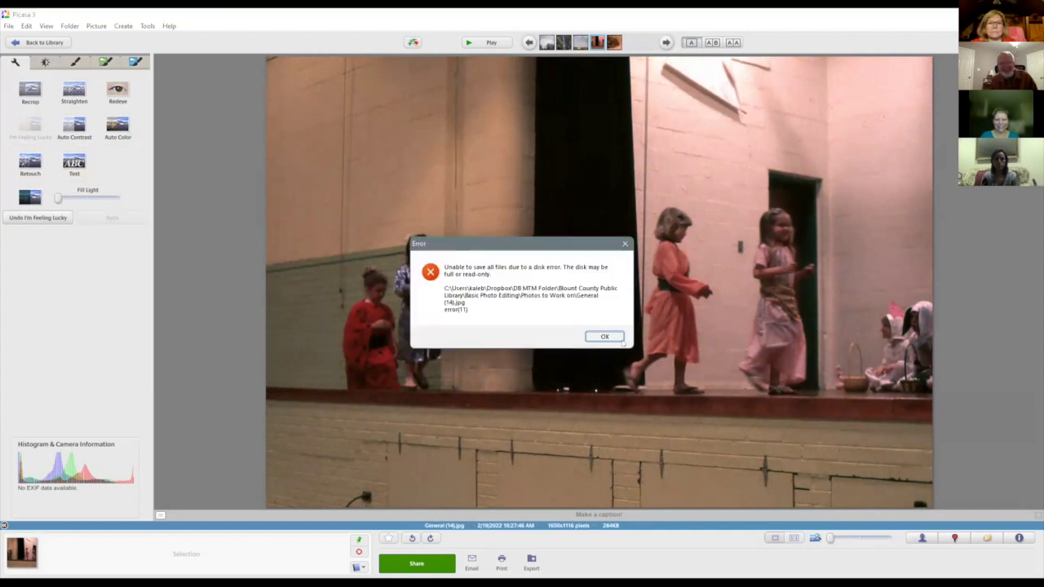
left_click(617, 336)
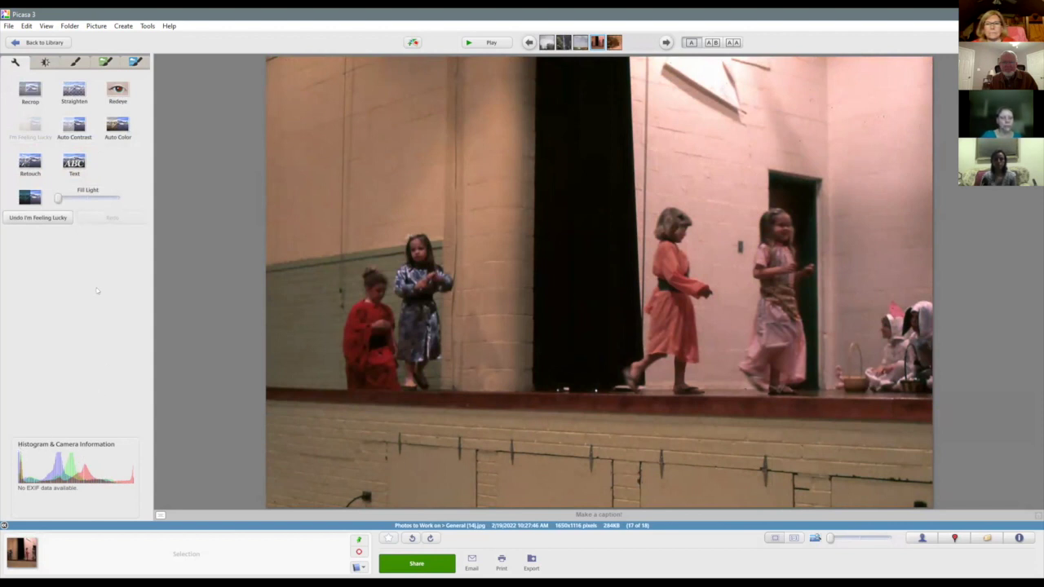
left_click(38, 218)
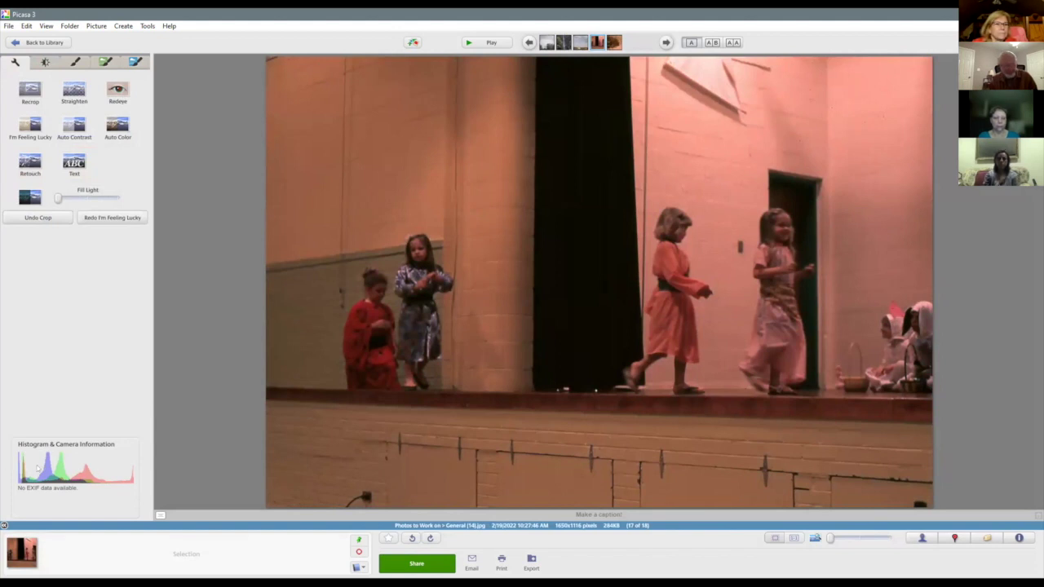
left_click(30, 130)
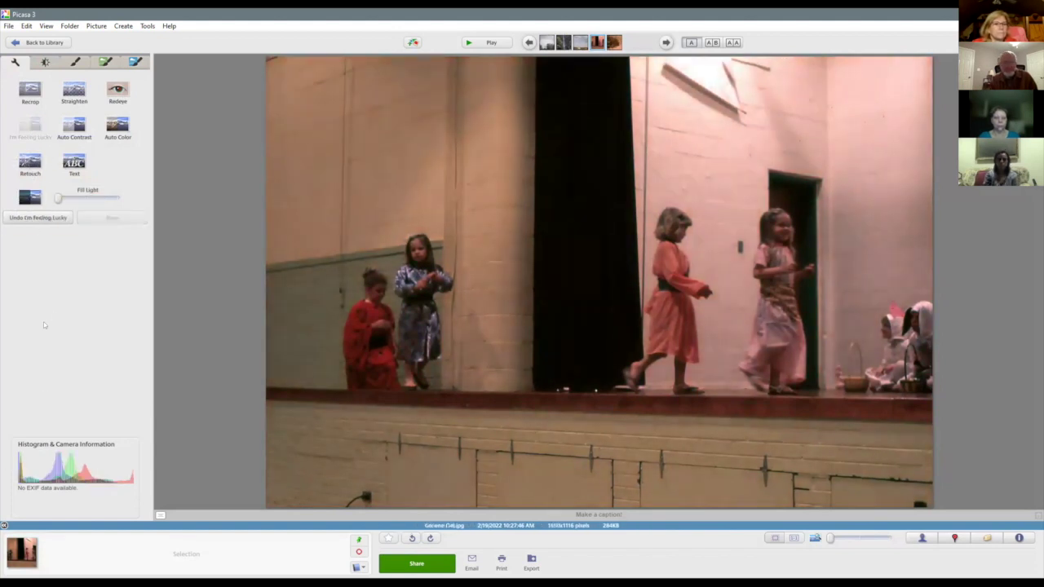
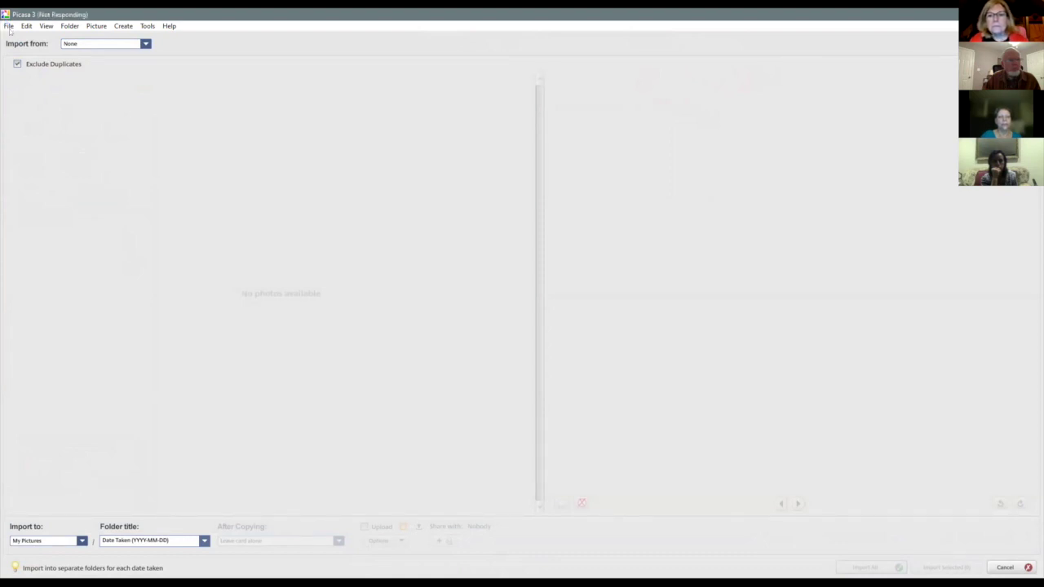
Close the Import view and return to the photo library.
left_click(9, 26)
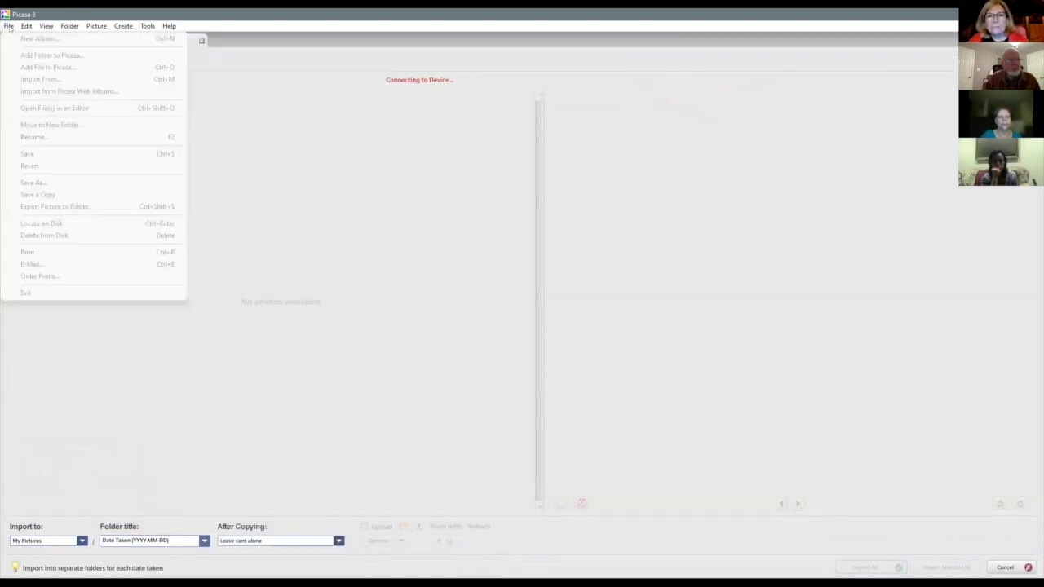
left_click(515, 145)
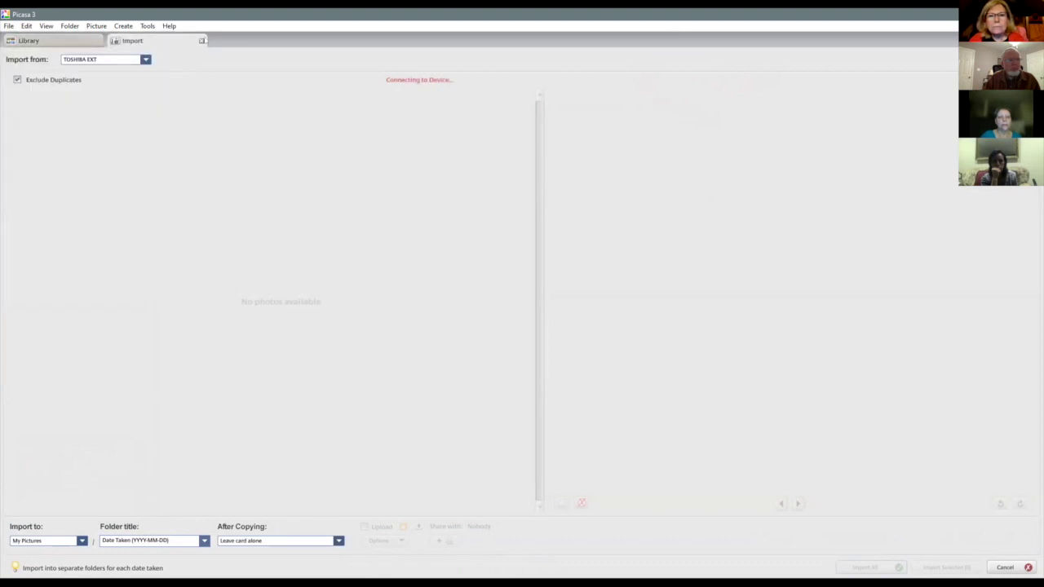
left_click(201, 41)
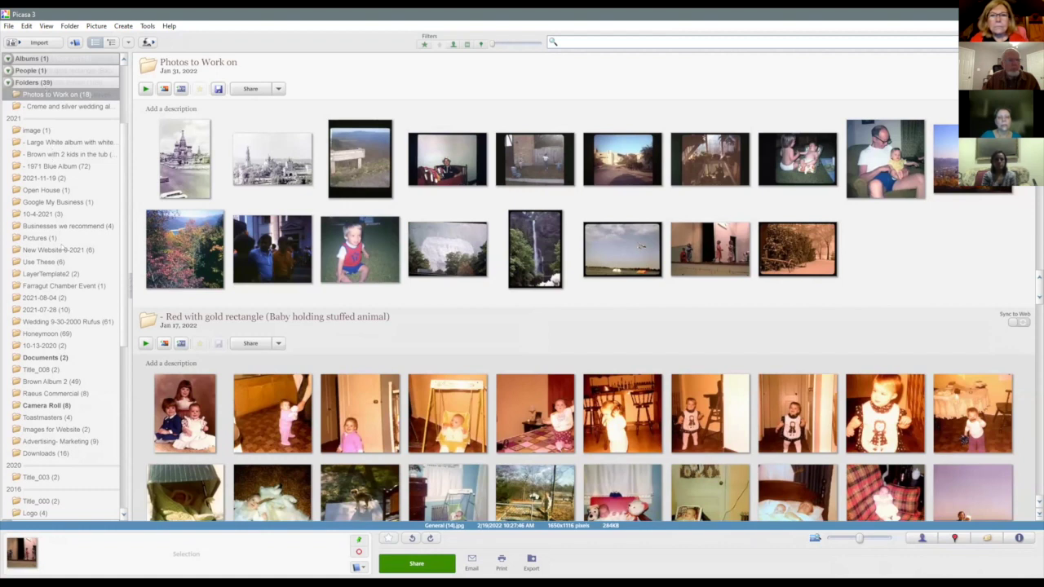
Open the Folder Manager for adding a folder, examine the scan setting of the Photos to Work on folder, and cancel.
left_click(9, 27)
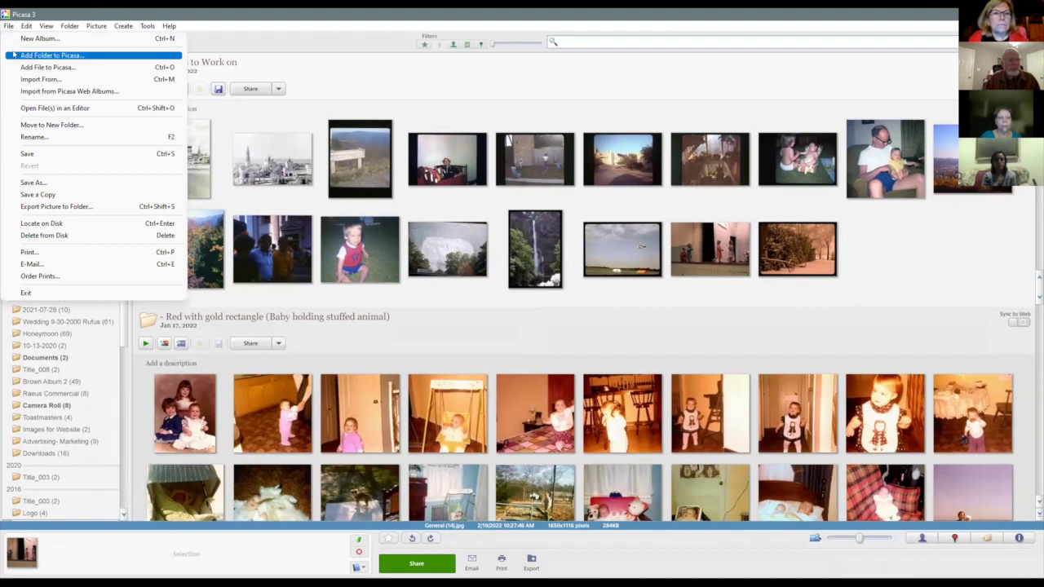
left_click(13, 54)
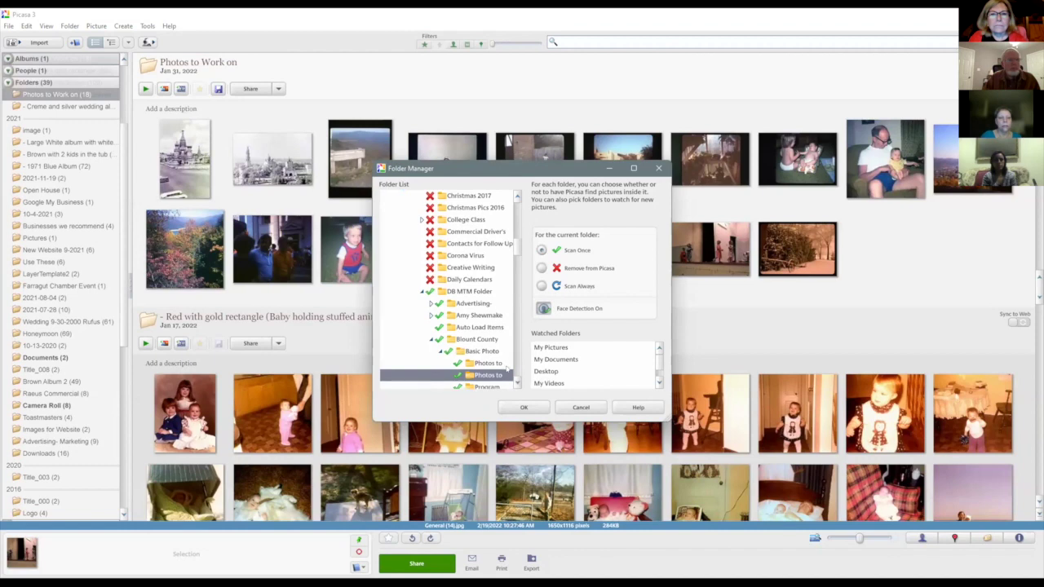
mouse_move(516, 251)
left_mouse_down()
mouse_move(518, 222)
mouse_move(517, 254)
left_mouse_up()
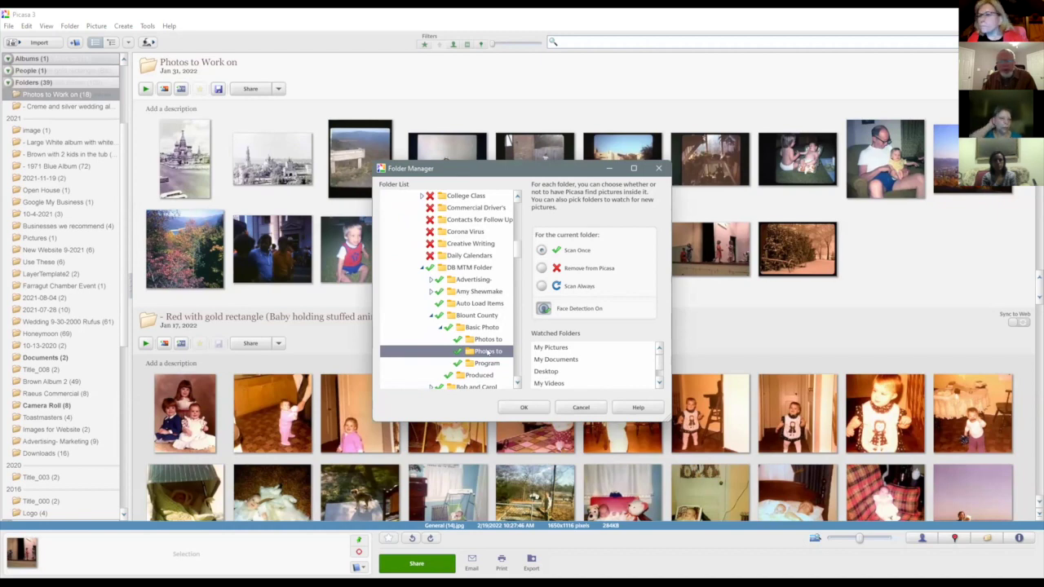
left_click(581, 408)
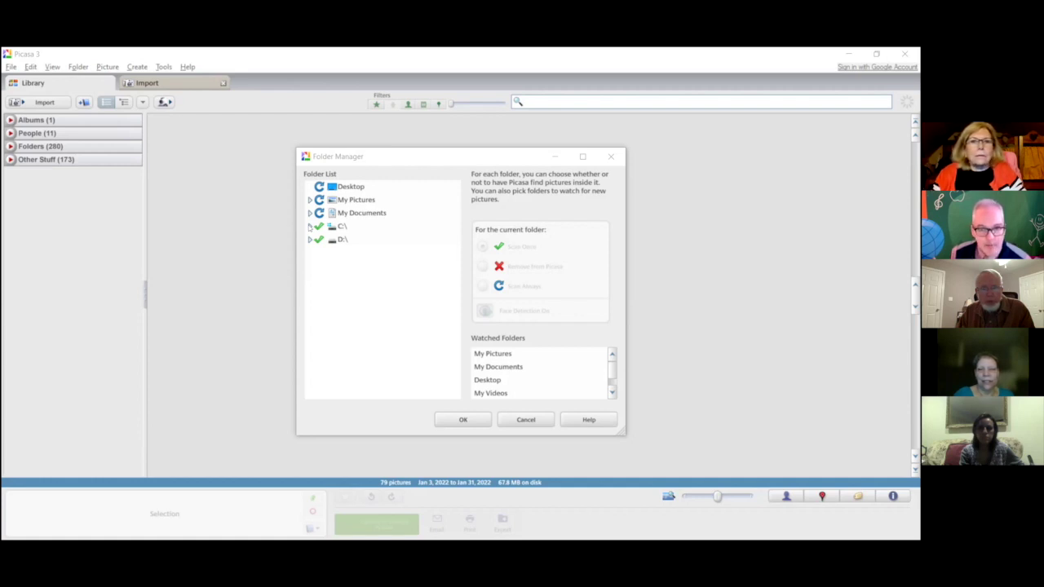
In the Folder Manager, select Photos to Work on inside the user's Downloads folder on C:\ with Scan Once, and confirm.
left_click(310, 227)
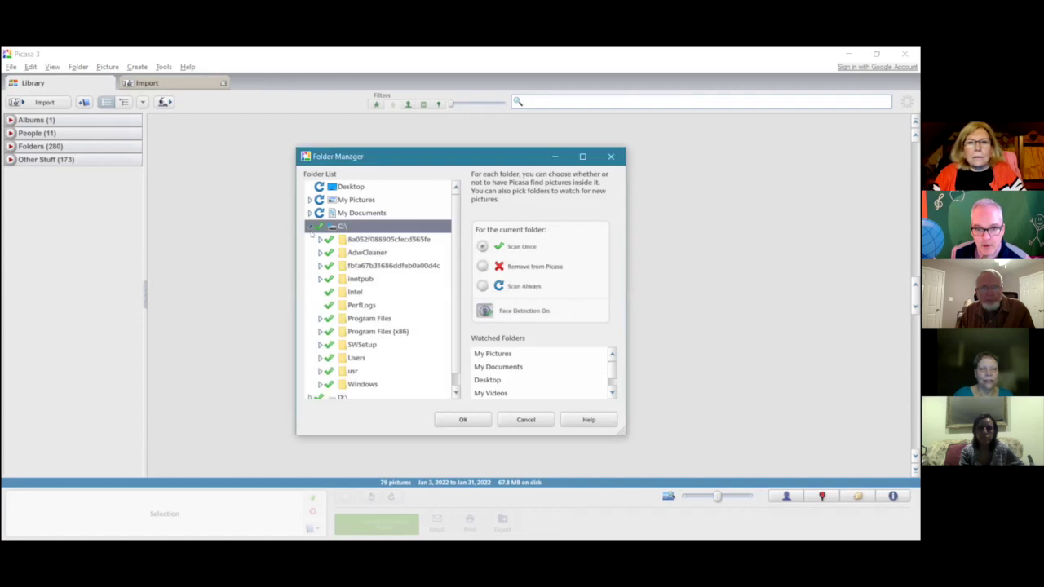
scroll(317, 248, "down", 1)
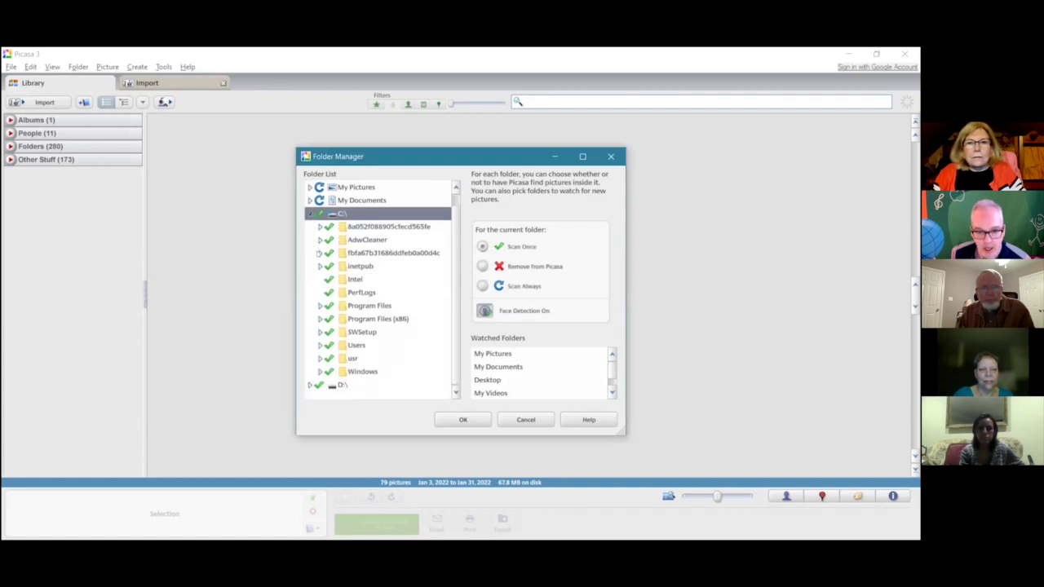
left_click(349, 345)
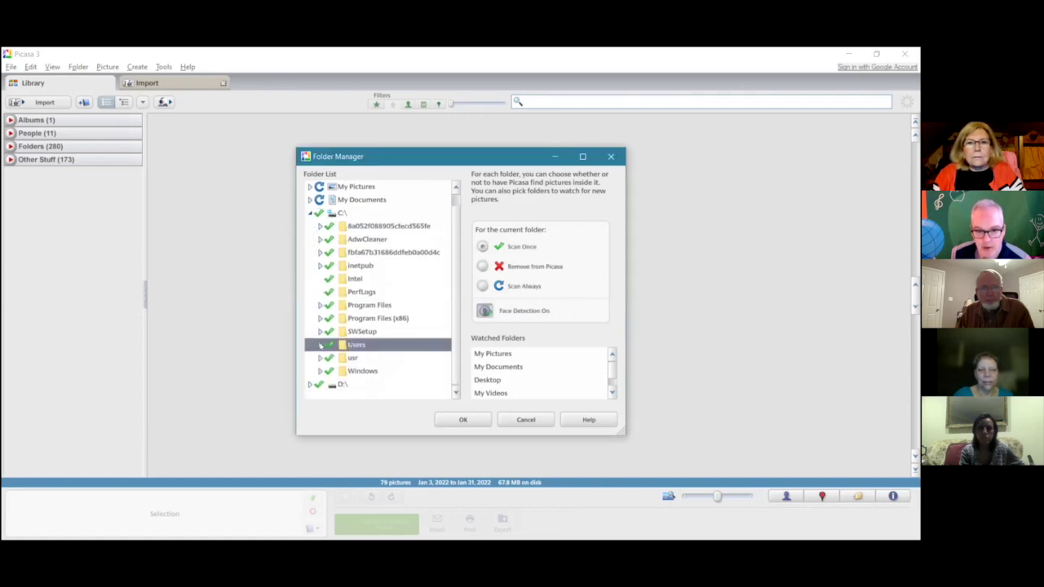
double_click(342, 345)
double_click(360, 359)
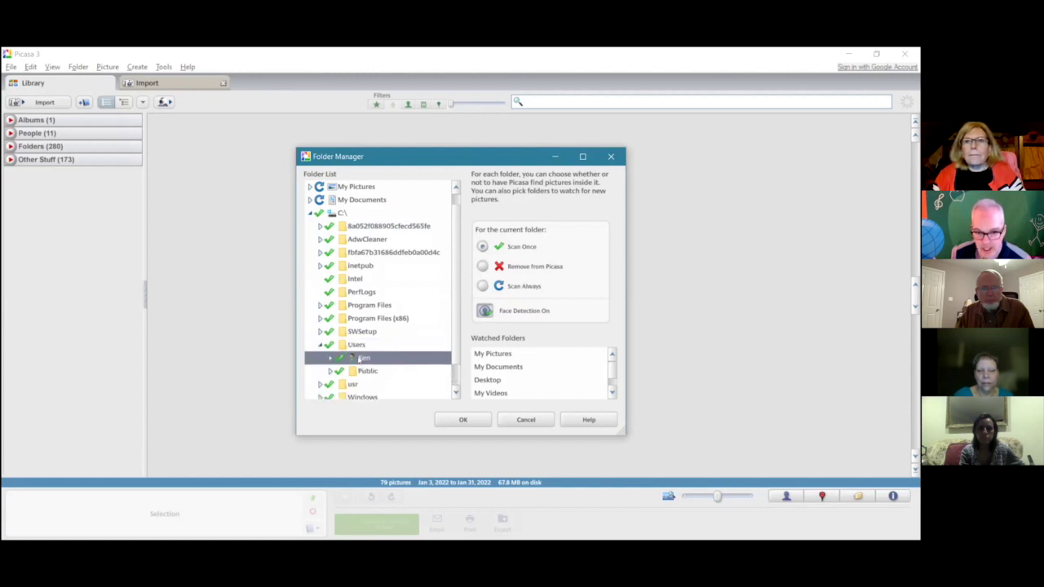
scroll(388, 358, "down", 3)
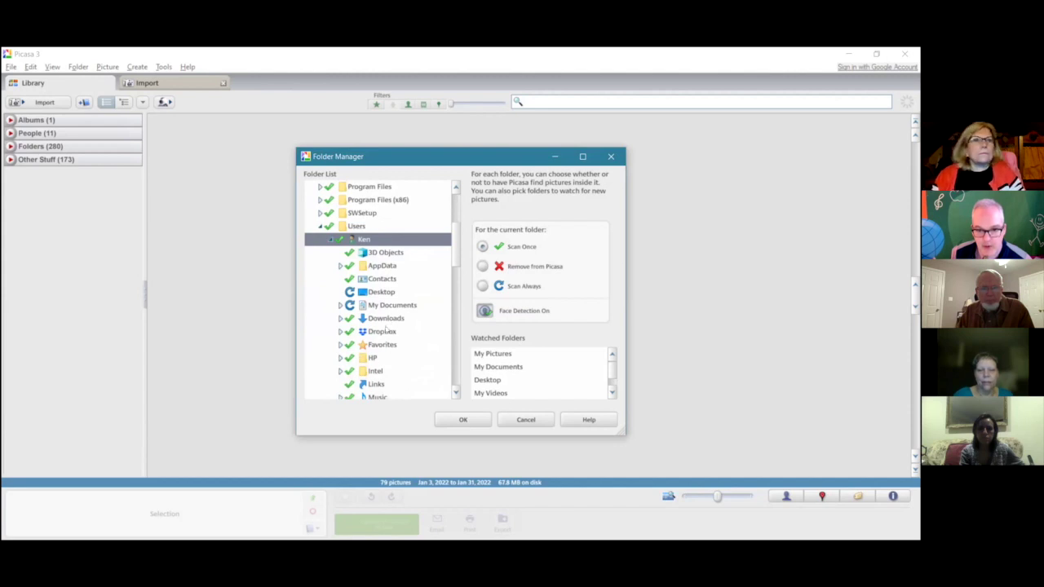
double_click(382, 319)
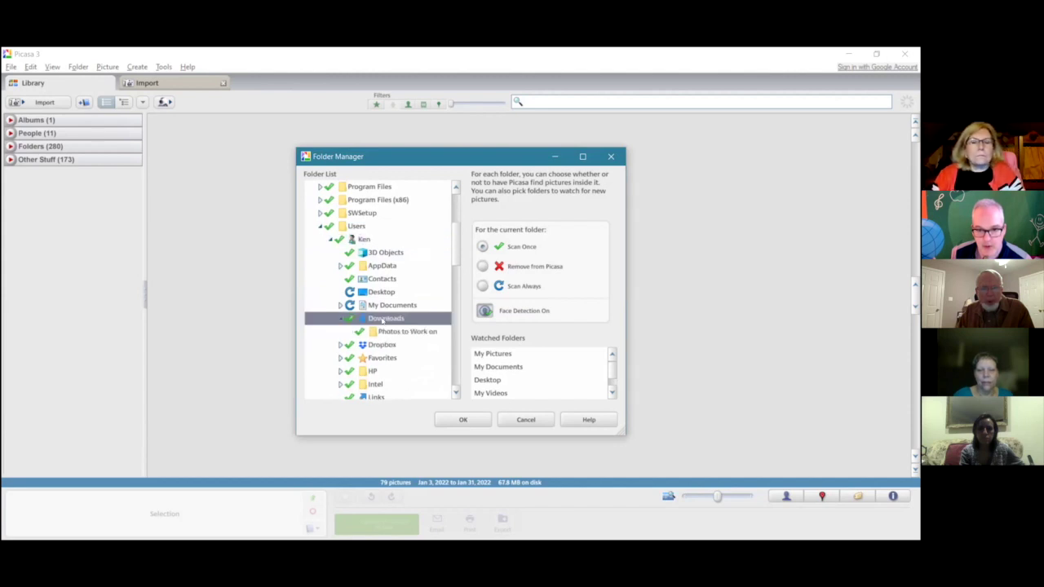
left_click(388, 331)
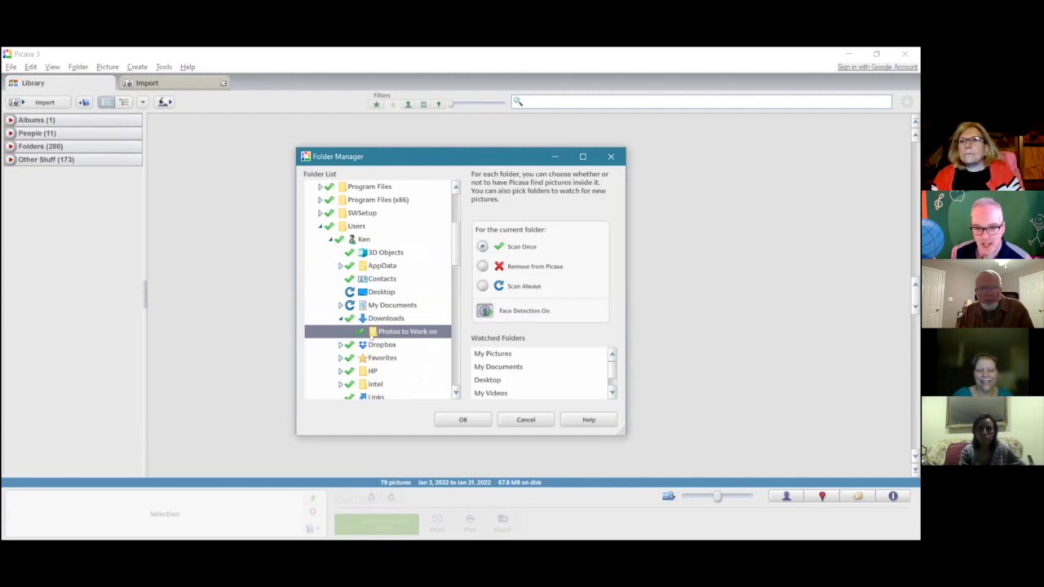
left_click(462, 419)
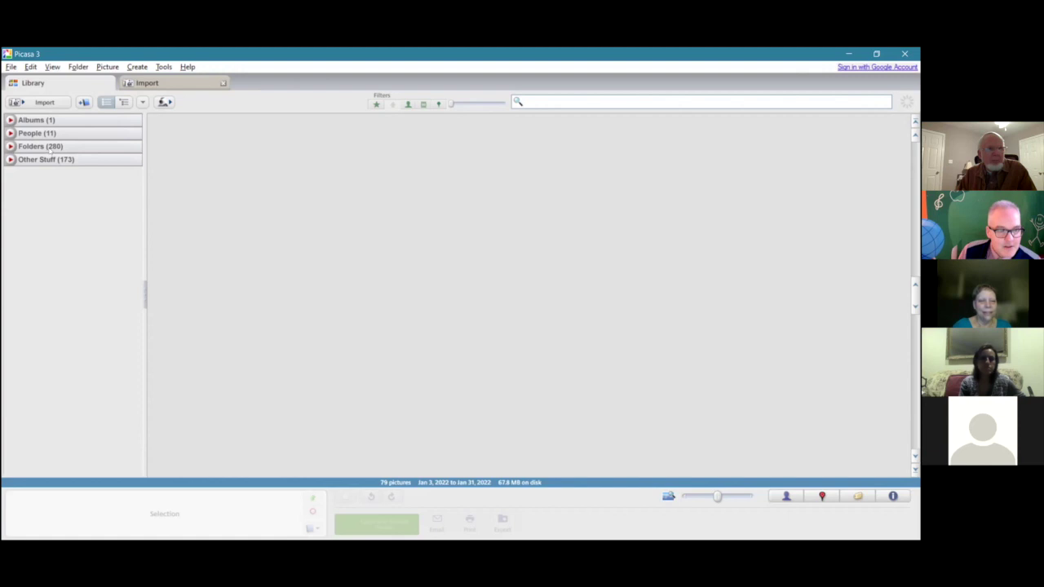
Expand the library's Folders collection and look through its folder list for Photos to Work on.
left_click(51, 145)
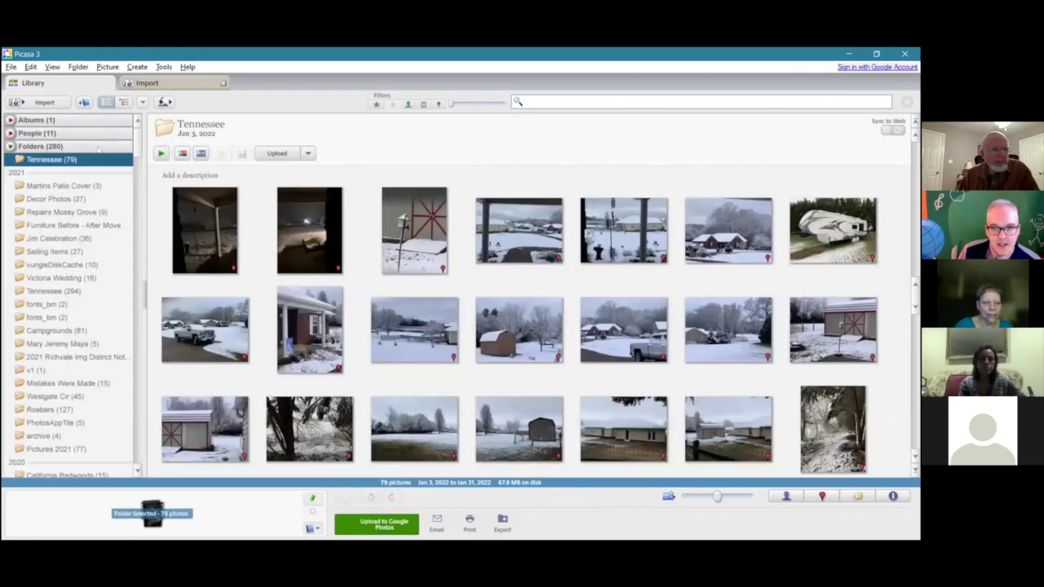
scroll(98, 150, "down", 1)
scroll(98, 149, "down", 1)
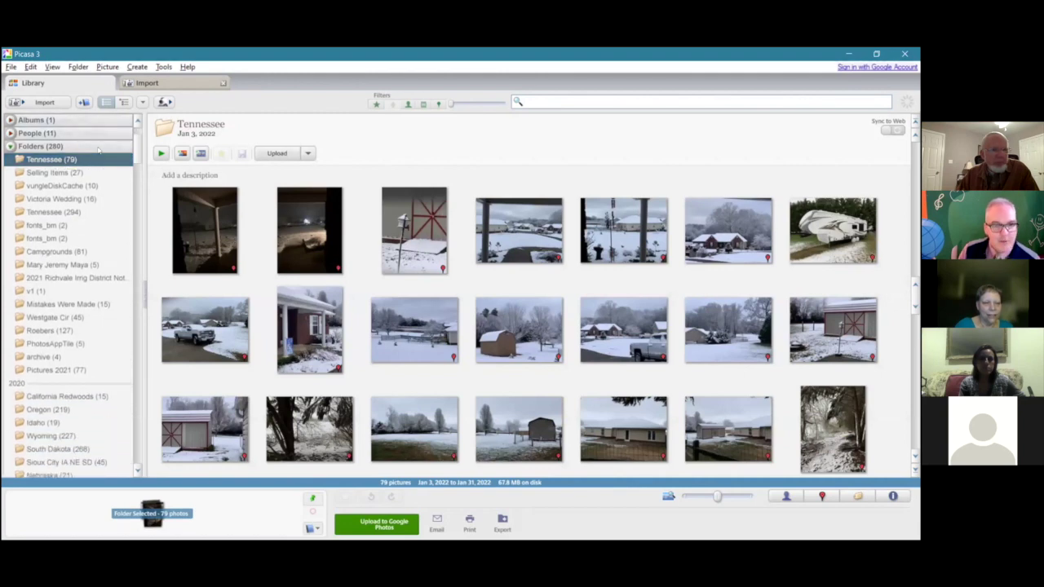
scroll(97, 150, "up", 1)
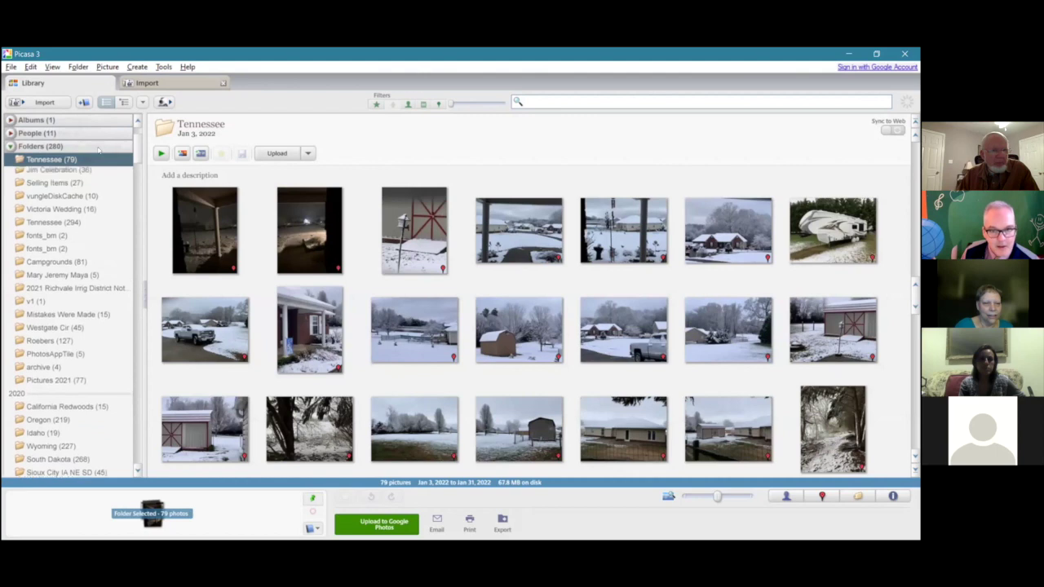
scroll(98, 149, "up", 1)
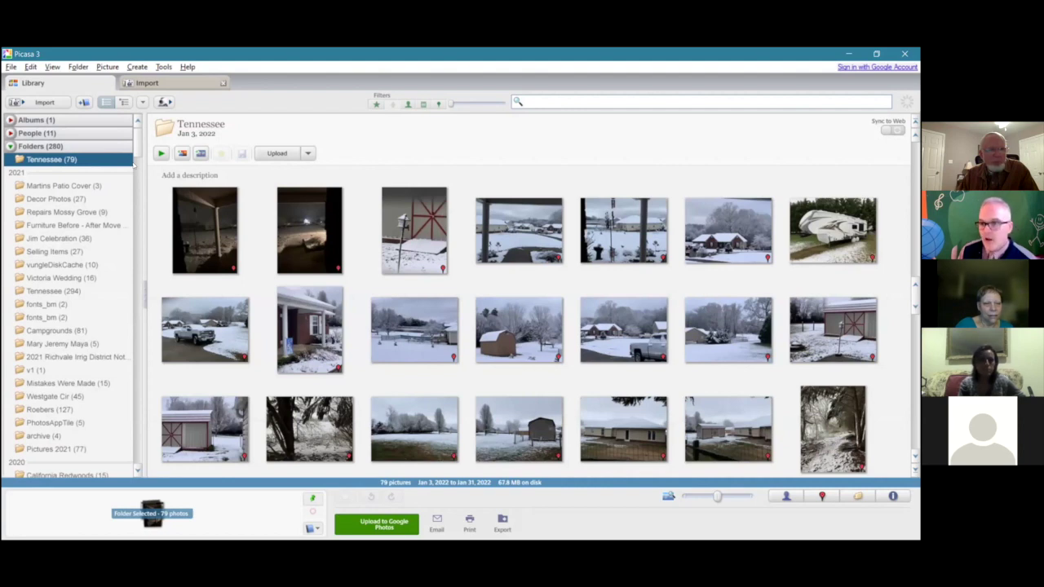
Crop General (1).jpg from the Photos to Work on folder to about 1007 x 1031 pixels, keeping the cathedral and excluding the buses.
scroll(124, 214, "down", 3)
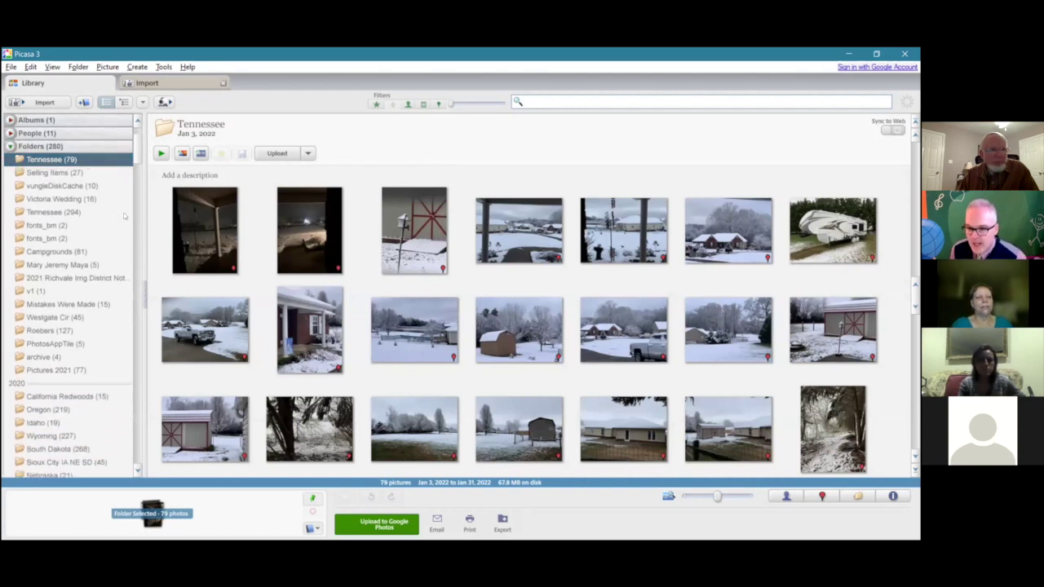
scroll(123, 215, "up", 3)
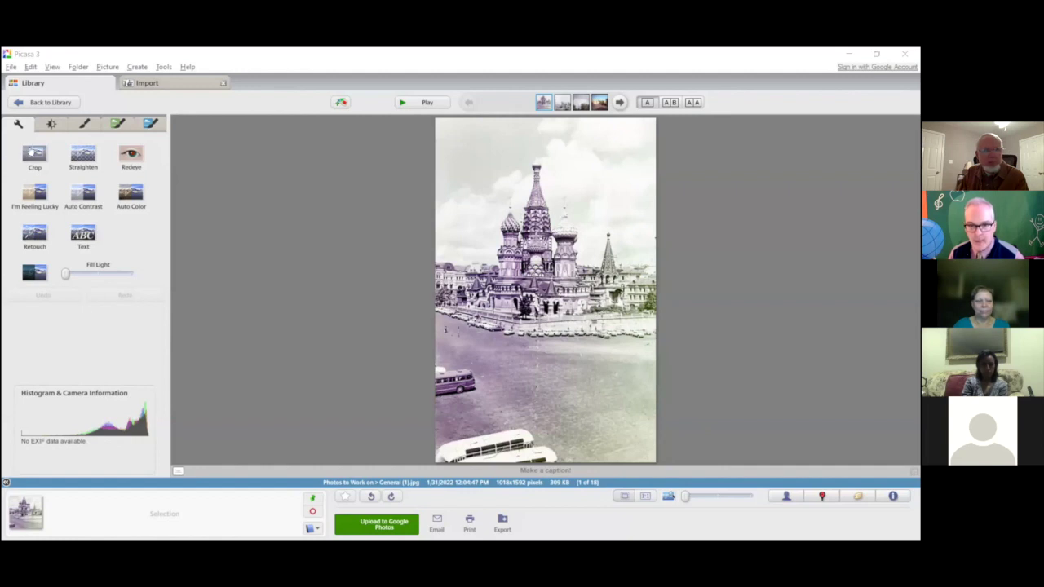
left_click(31, 152)
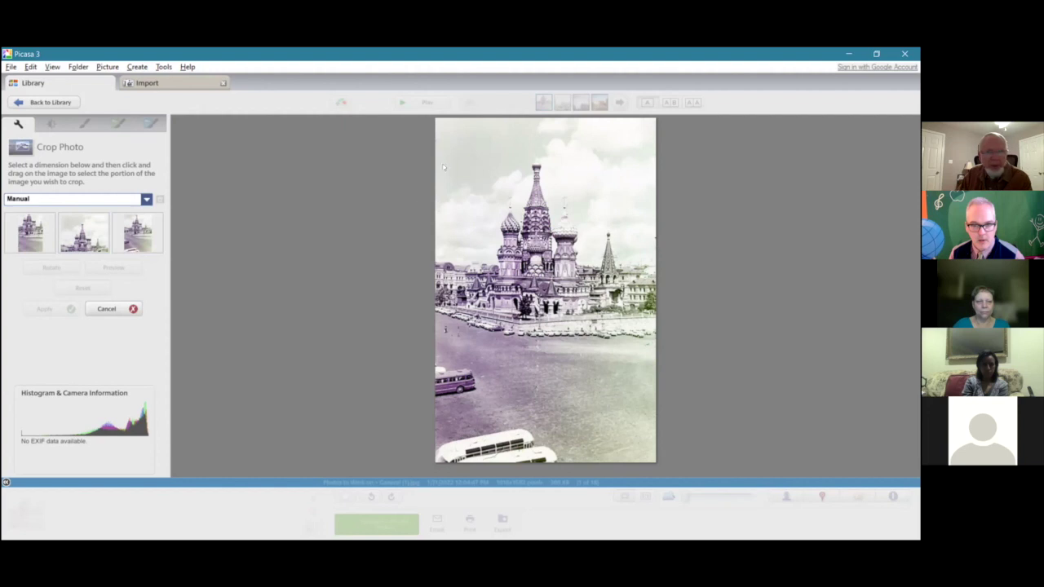
left_click_drag(435, 129, 650, 352)
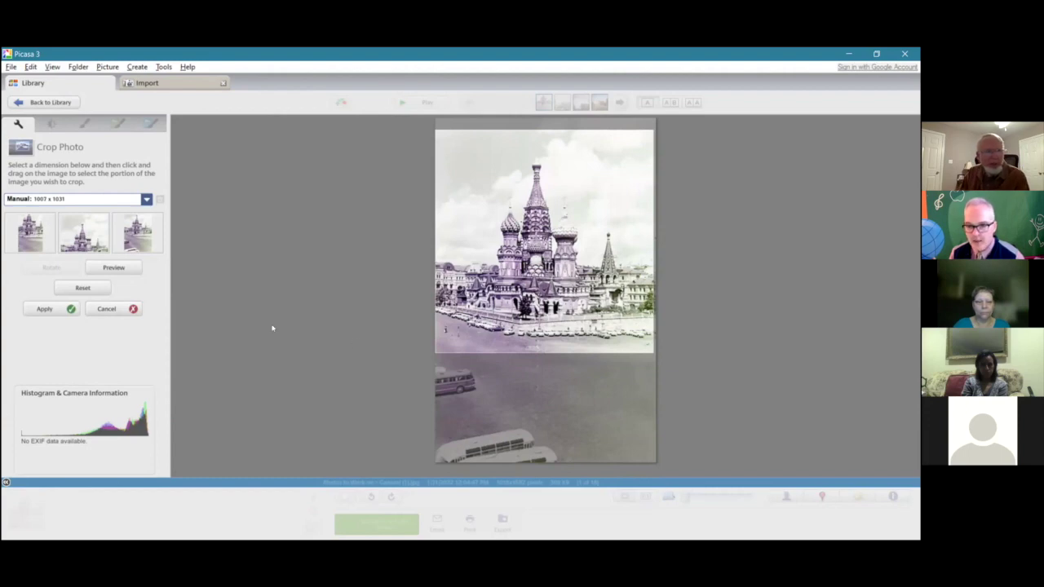
left_click(37, 308)
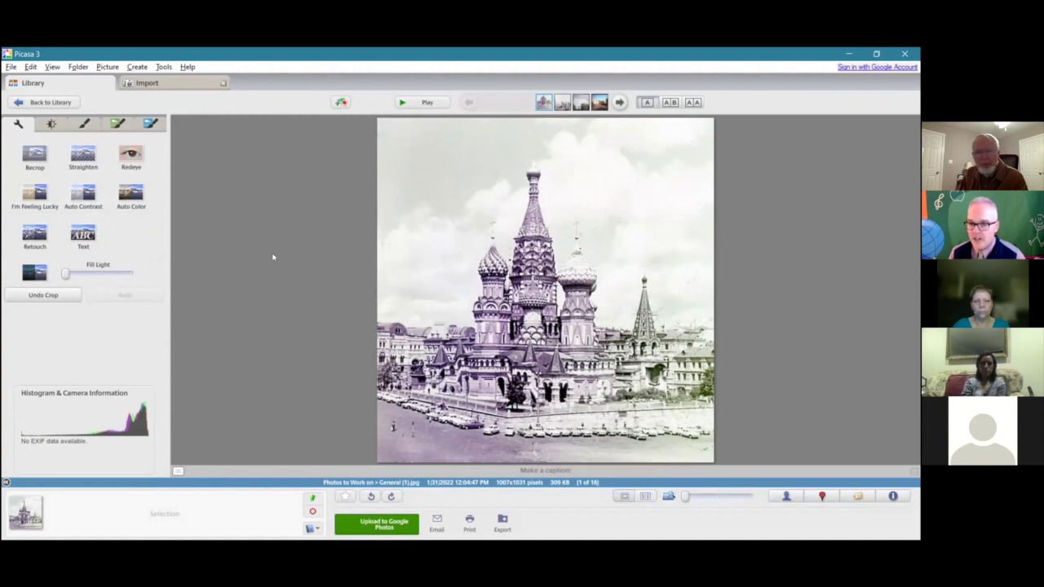
Try the I'm Feeling Lucky correction on the cropped photo, undo it, and raise Shadows to about a third of its range.
left_click(40, 197)
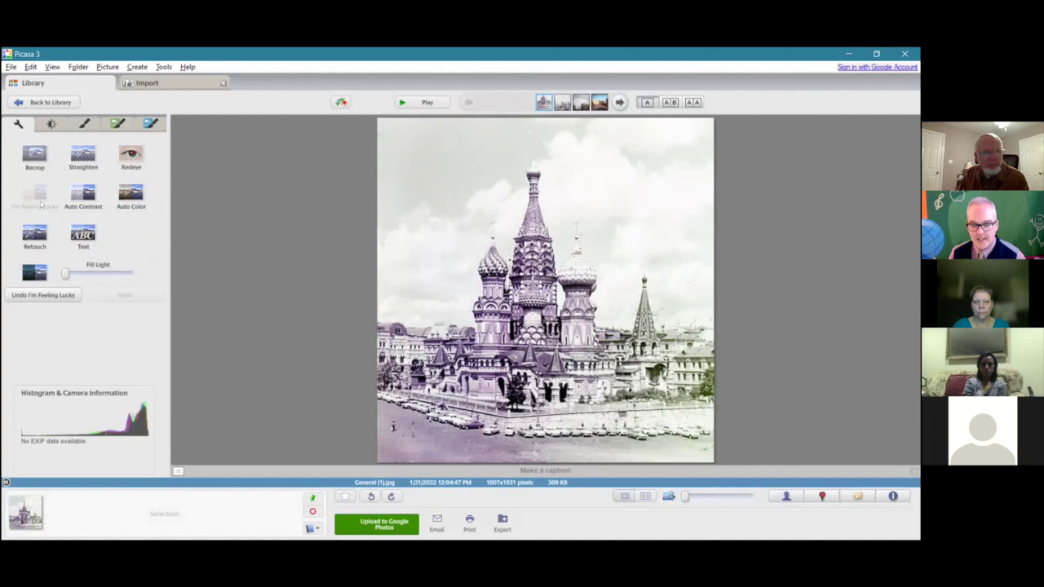
left_click(54, 296)
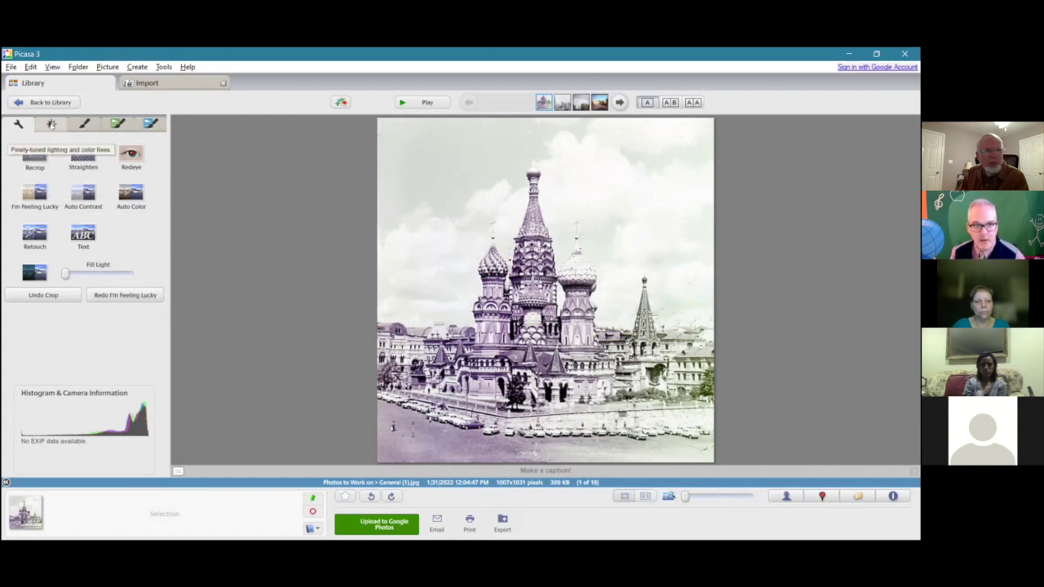
left_click(51, 124)
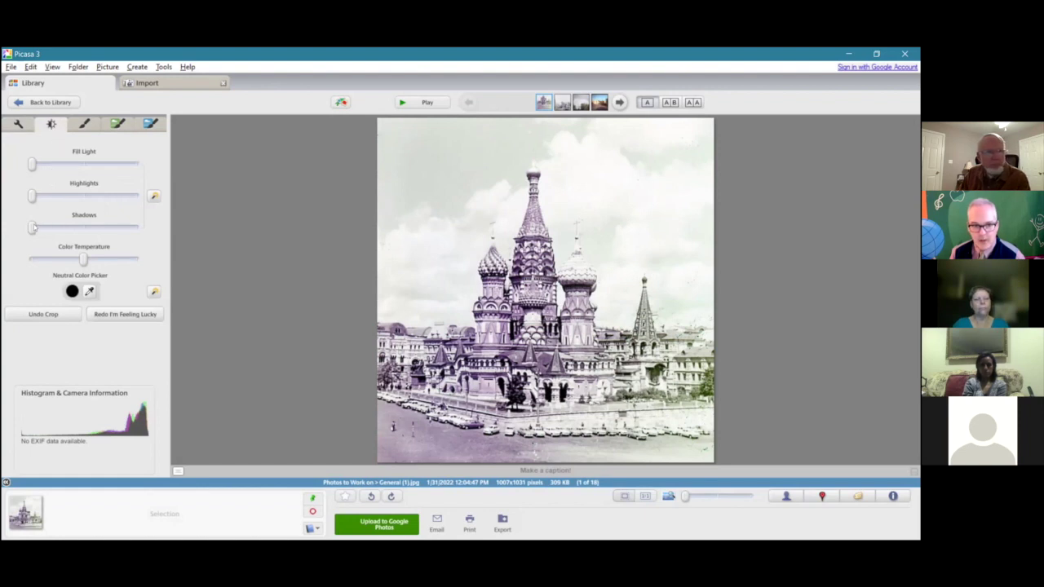
left_click_drag(33, 227, 71, 236)
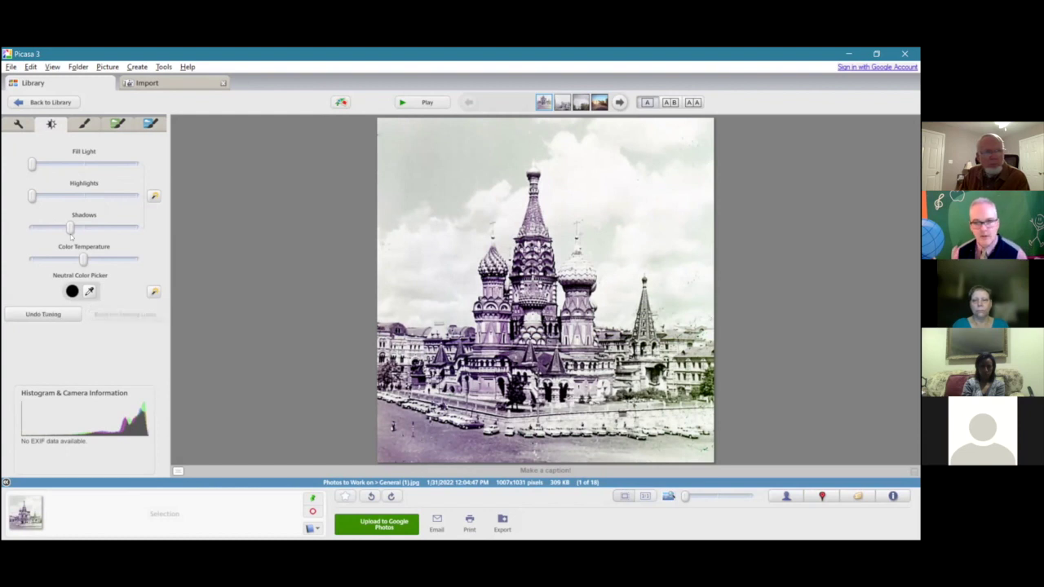
Retouch a blemish in the clouds beside the cathedral's central spire with a slightly reduced brush size.
left_click(18, 124)
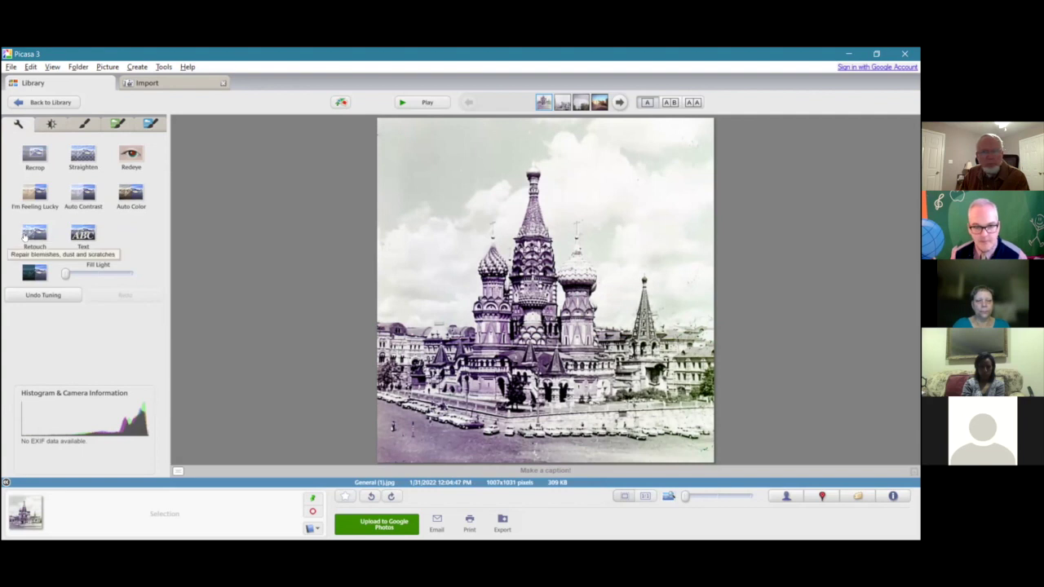
left_click(25, 235)
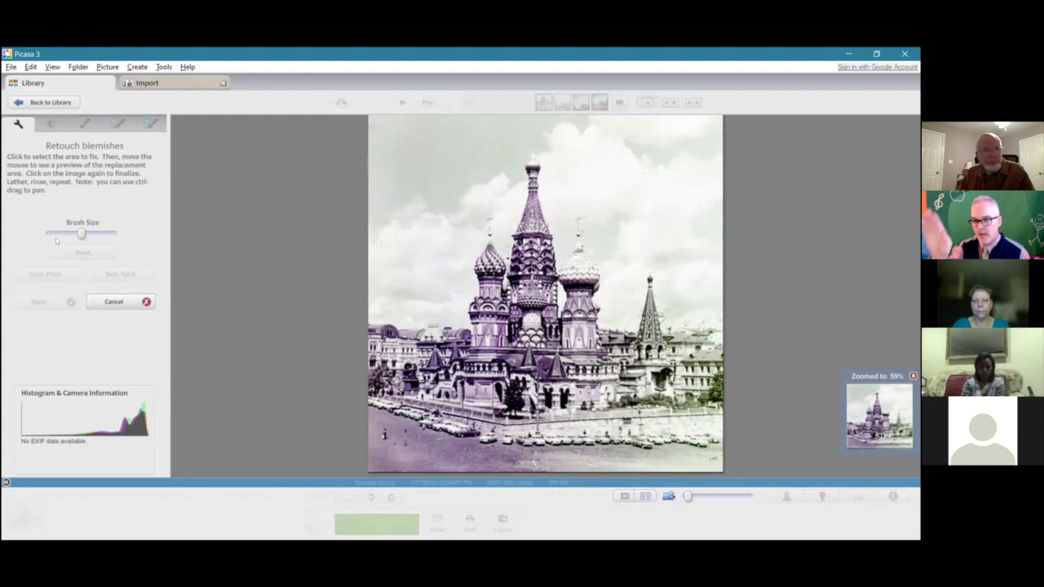
left_click_drag(81, 233, 79, 234)
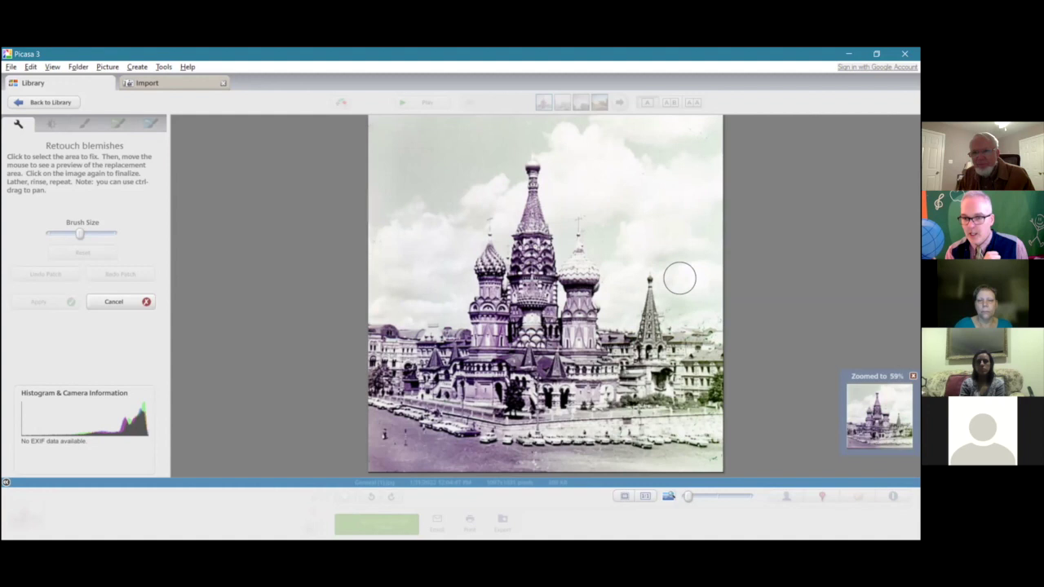
left_click(598, 163)
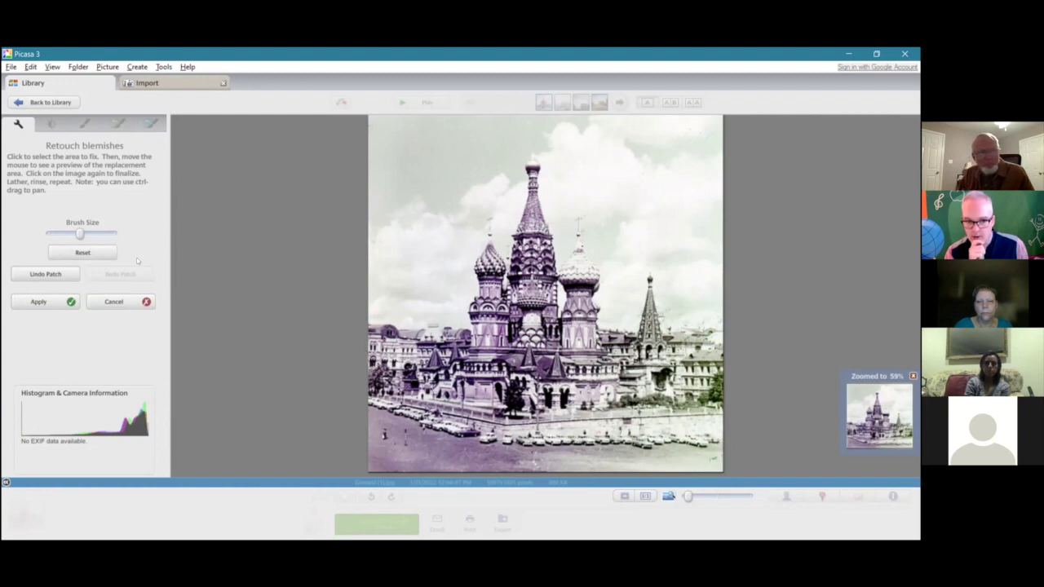
Retouch specks around the small spire using the smallest brush, undoing one patch on the spire's edge, and apply the retouches.
left_click_drag(79, 234, 64, 235)
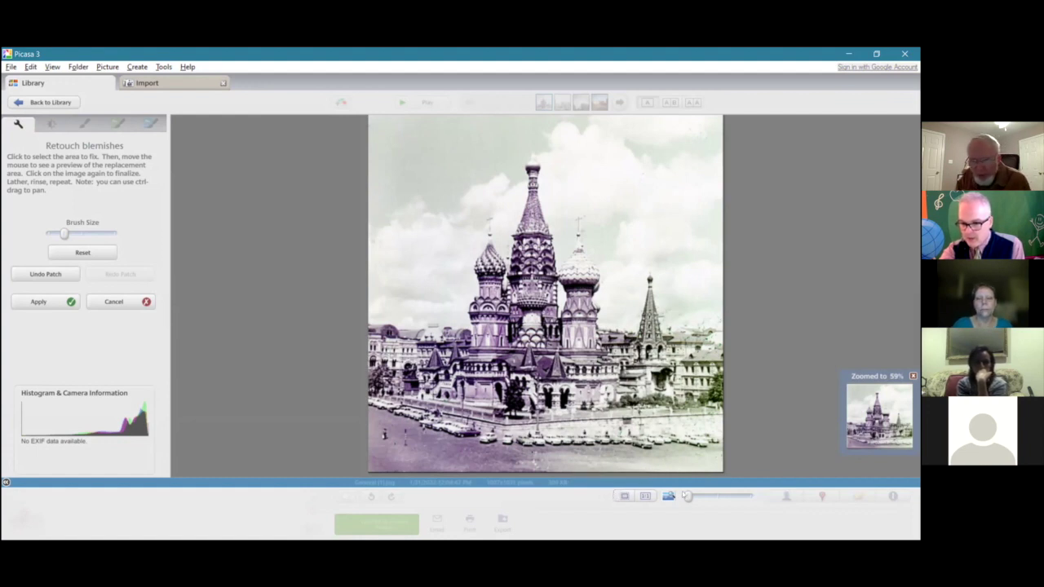
left_click_drag(687, 495, 747, 497)
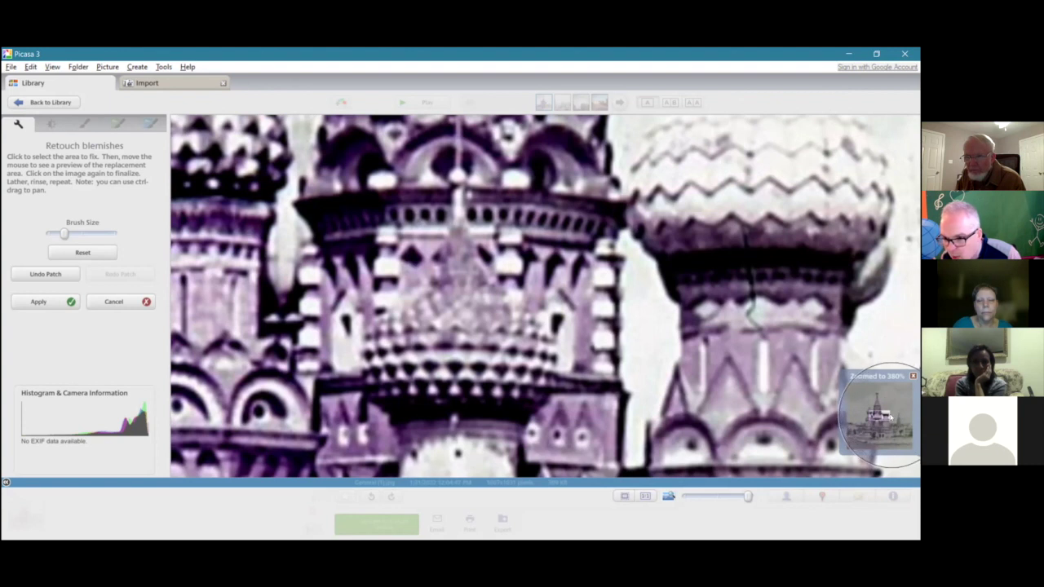
left_click_drag(874, 415, 900, 426)
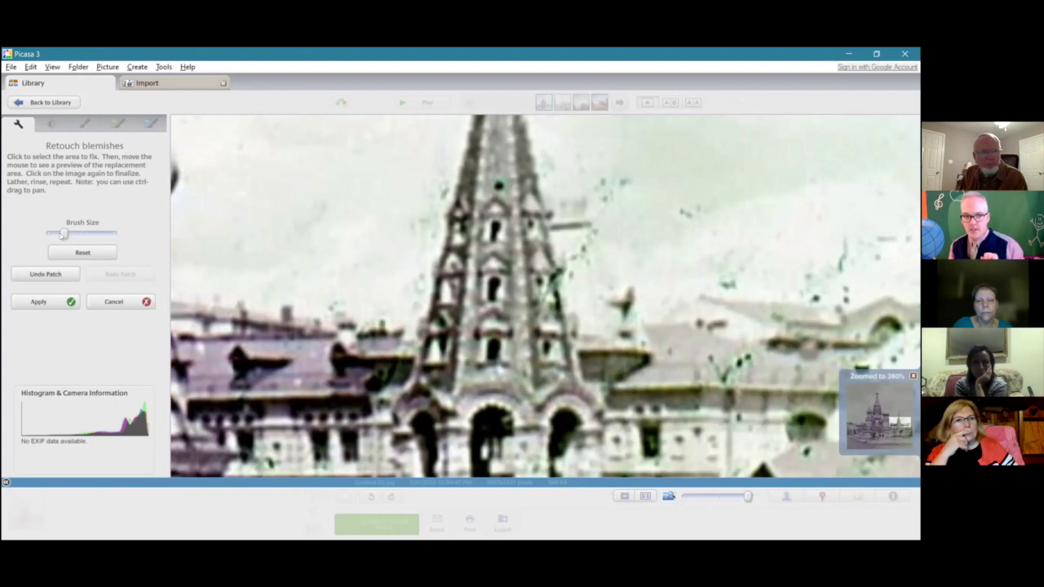
left_click_drag(64, 233, 46, 233)
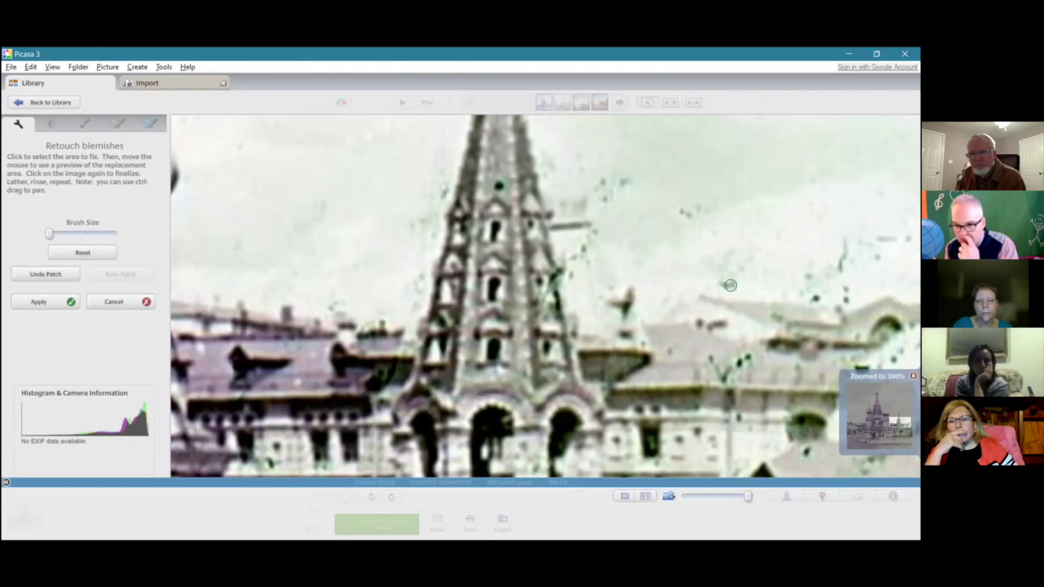
left_click(546, 292)
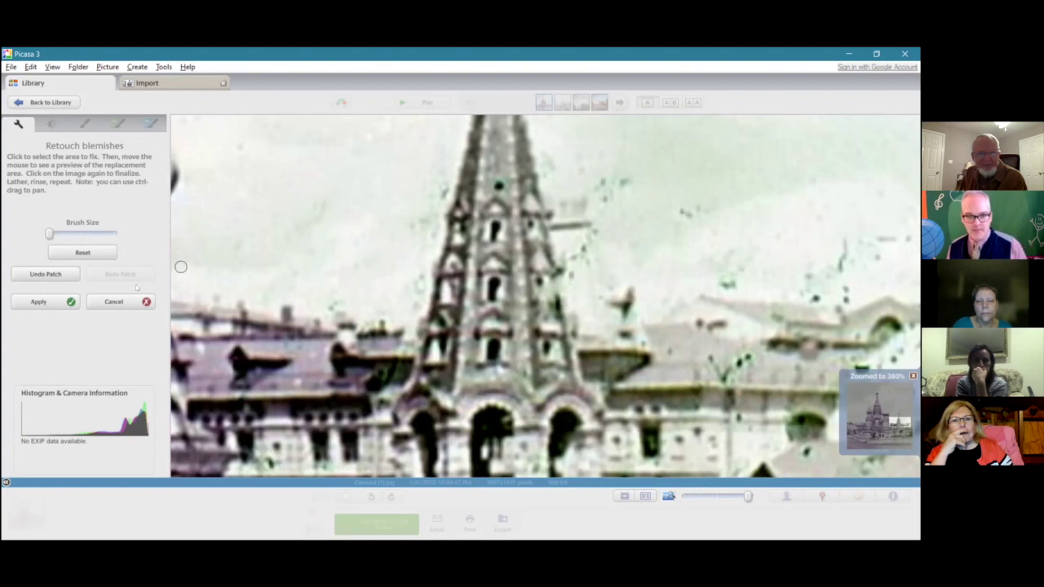
left_click(53, 278)
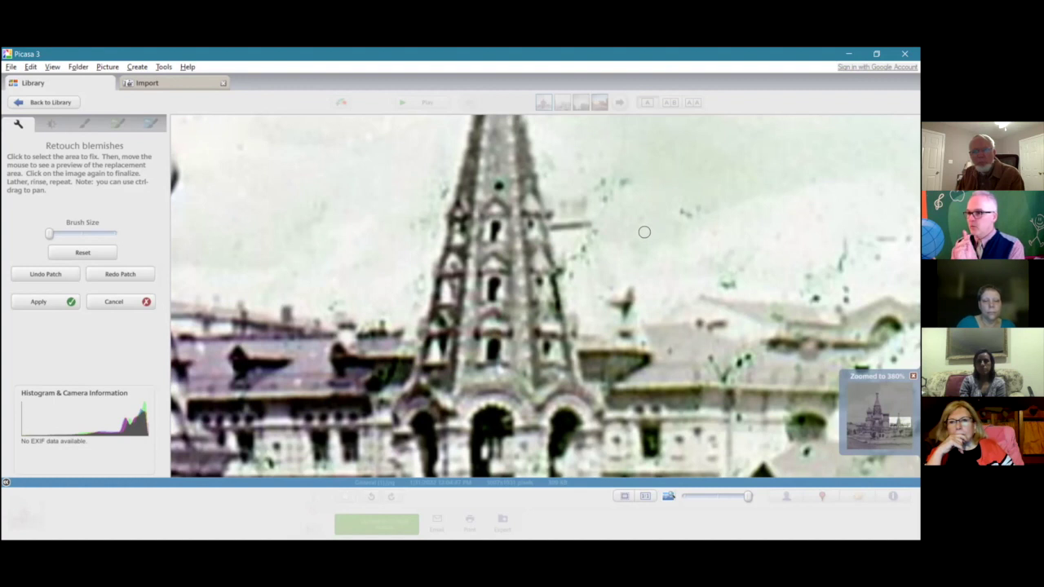
left_click(723, 284)
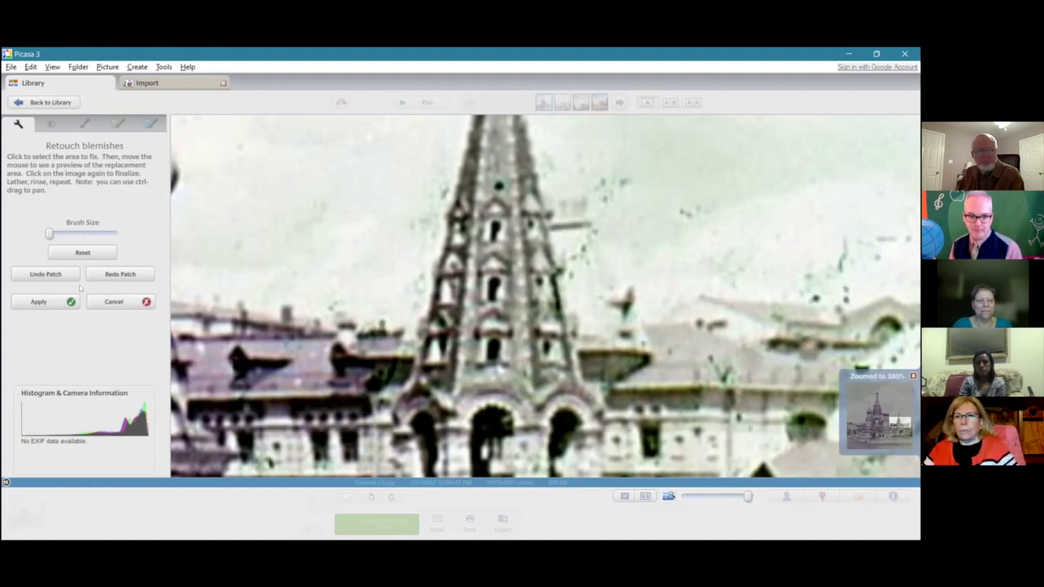
left_click(54, 300)
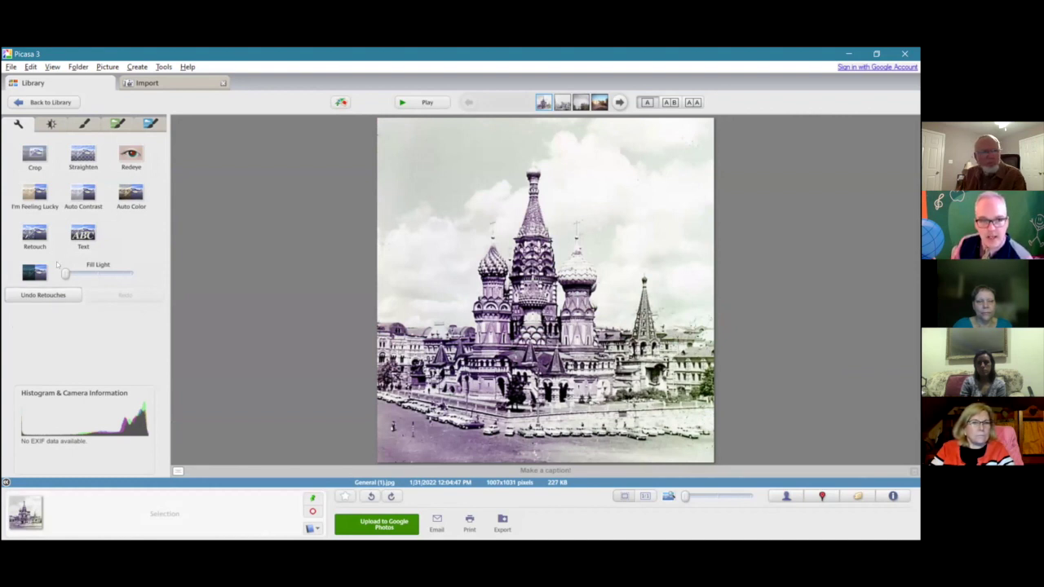
Straighten the cathedral photo with a slight counter-clockwise rotation and save the changes to disk.
left_click(76, 155)
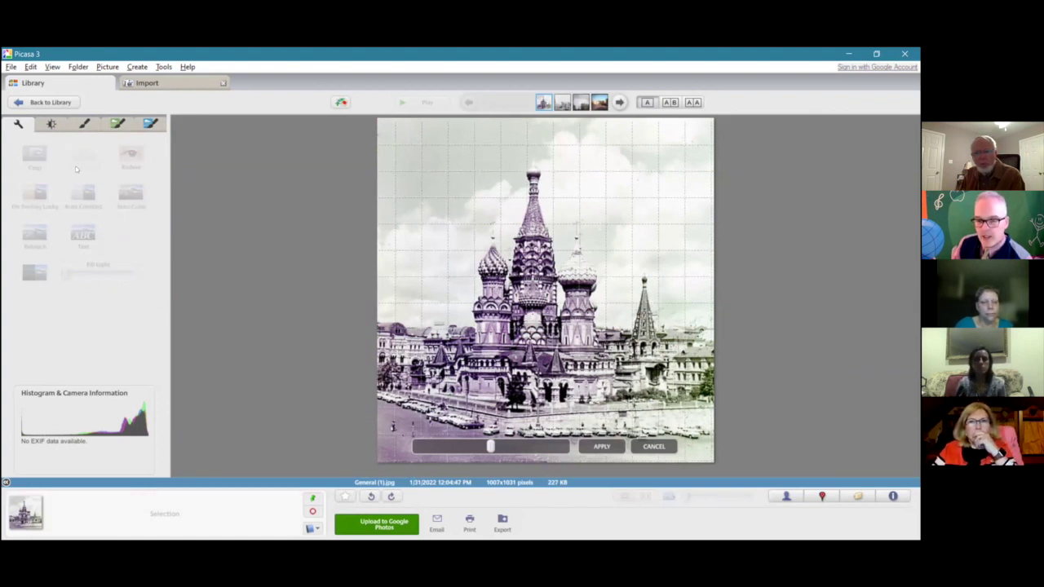
mouse_move(493, 447)
left_mouse_down()
mouse_move(454, 446)
mouse_move(534, 446)
mouse_move(496, 446)
left_mouse_up()
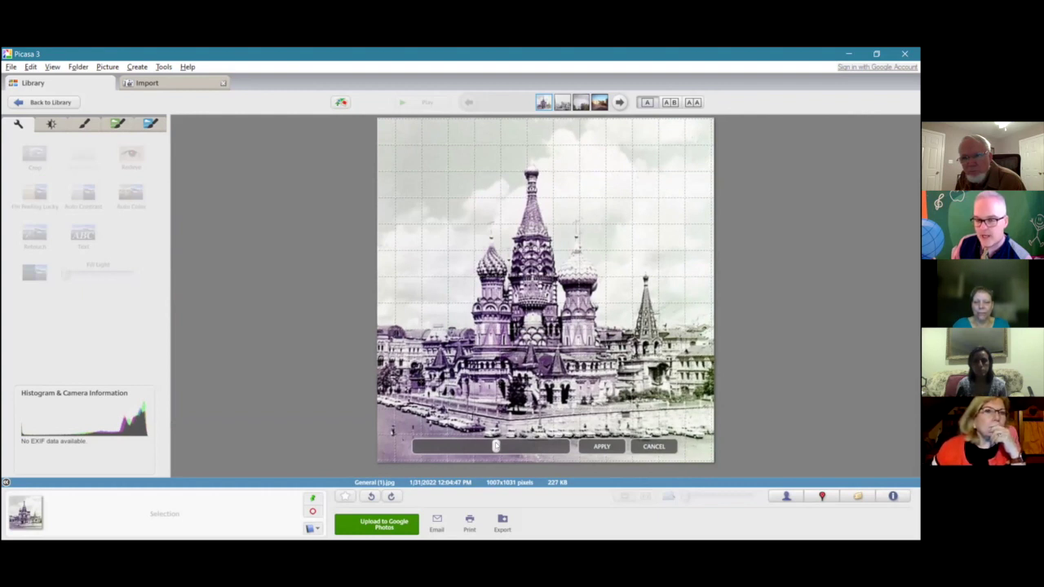
left_click_drag(496, 446, 494, 447)
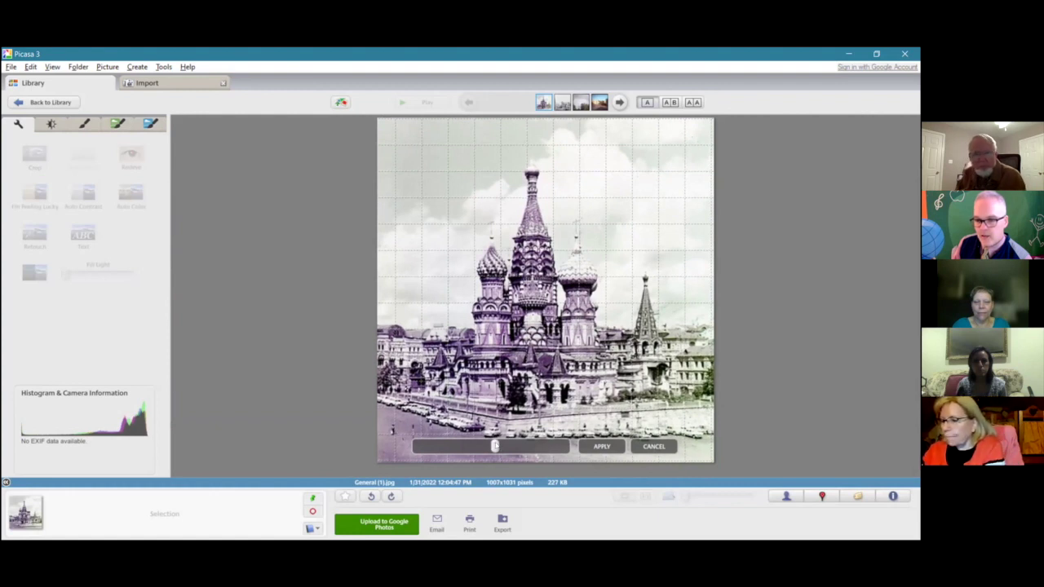
left_click(601, 447)
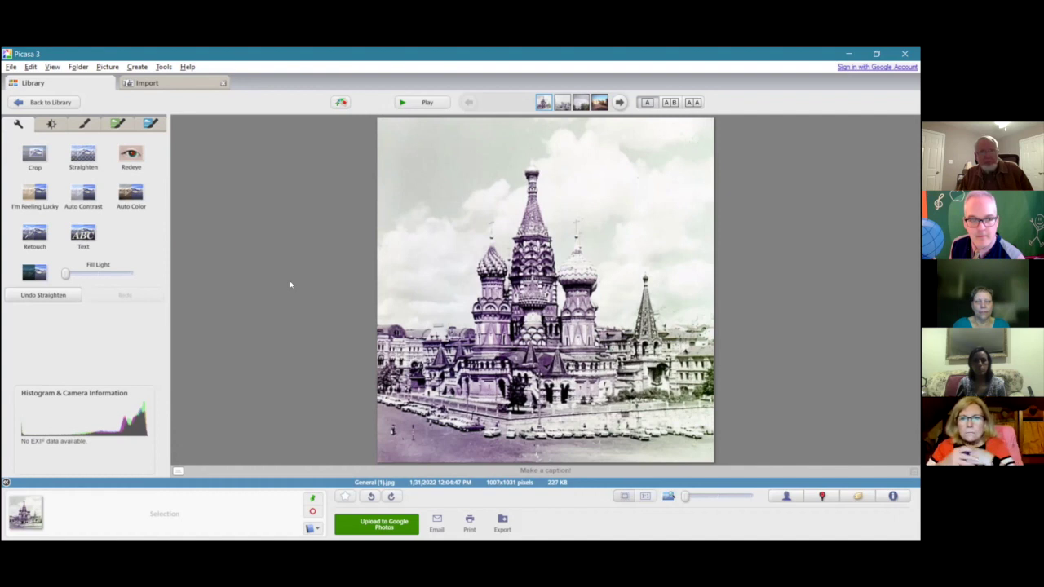
key("ctrl+s")
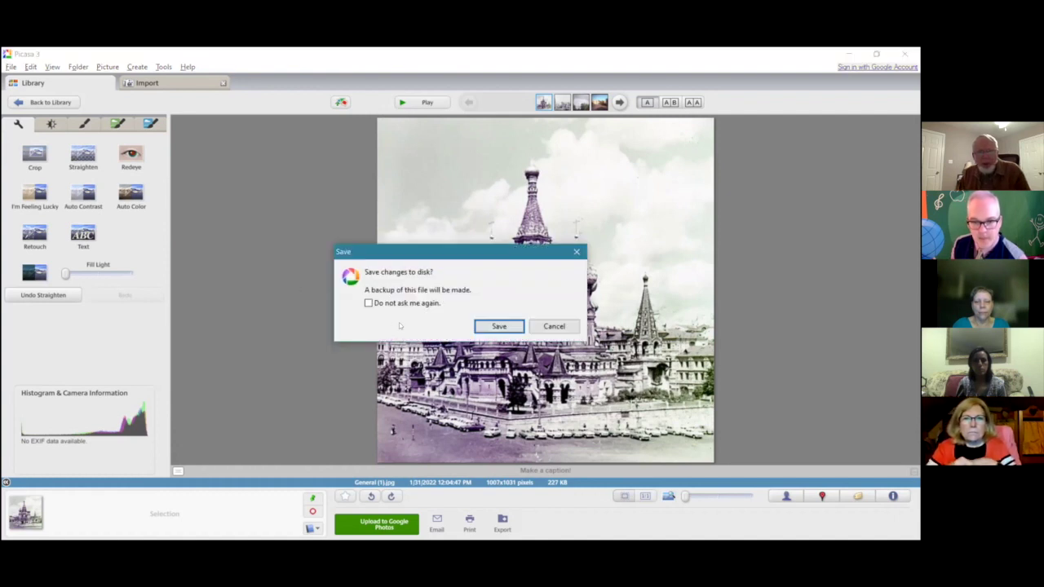
left_click(480, 327)
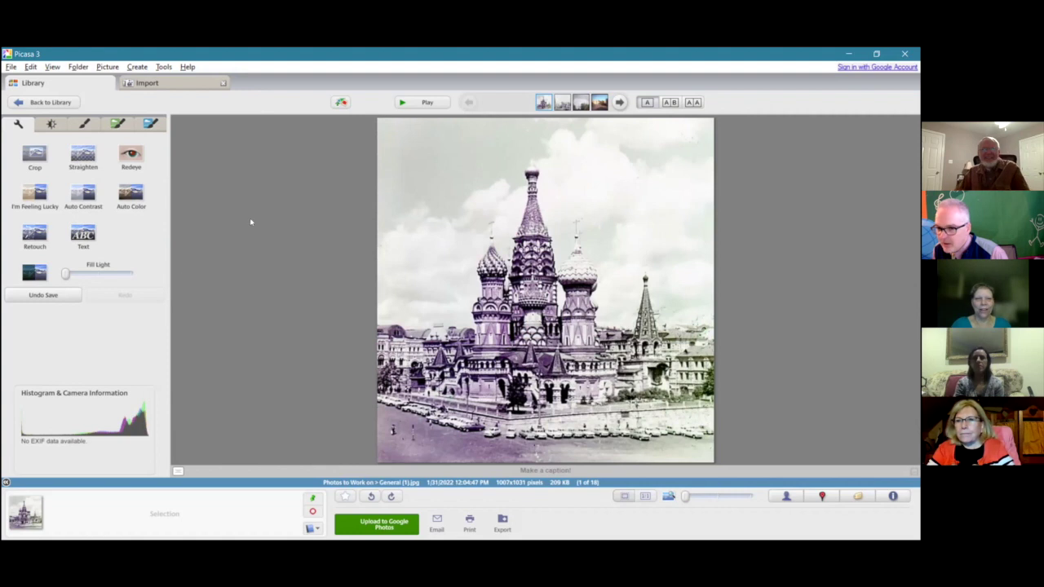
Open the cathedral photo from the Sample photos folder of 25 pictures and enlarge it to about 88% around the buildings.
left_click(535, 70)
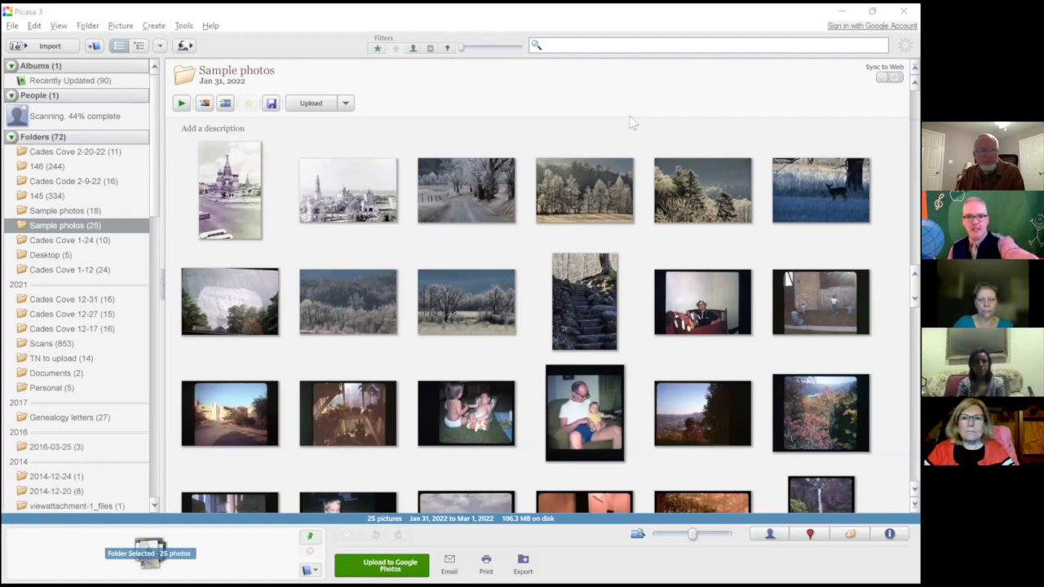
double_click(225, 187)
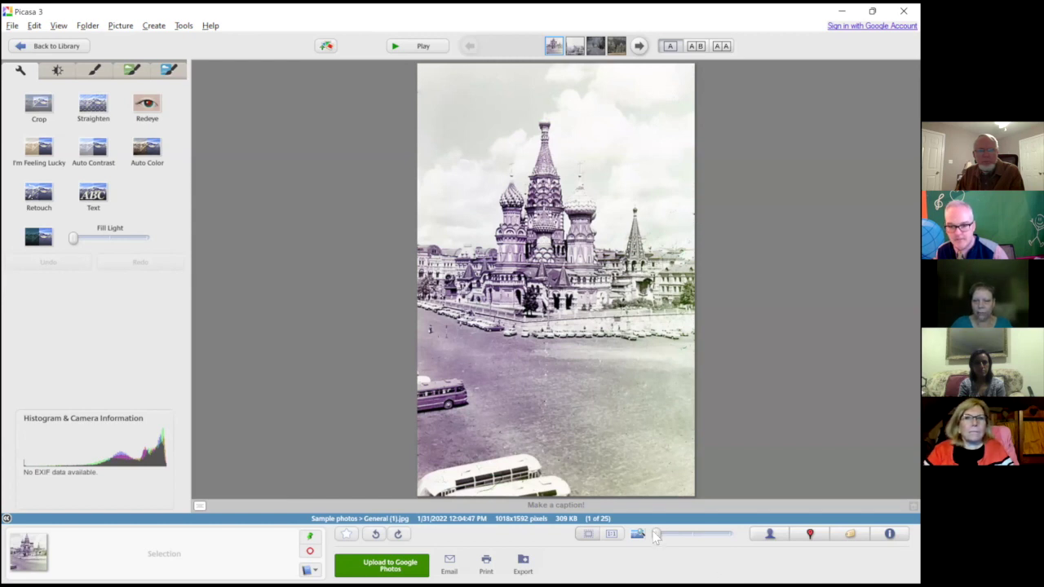
left_click_drag(656, 534, 661, 534)
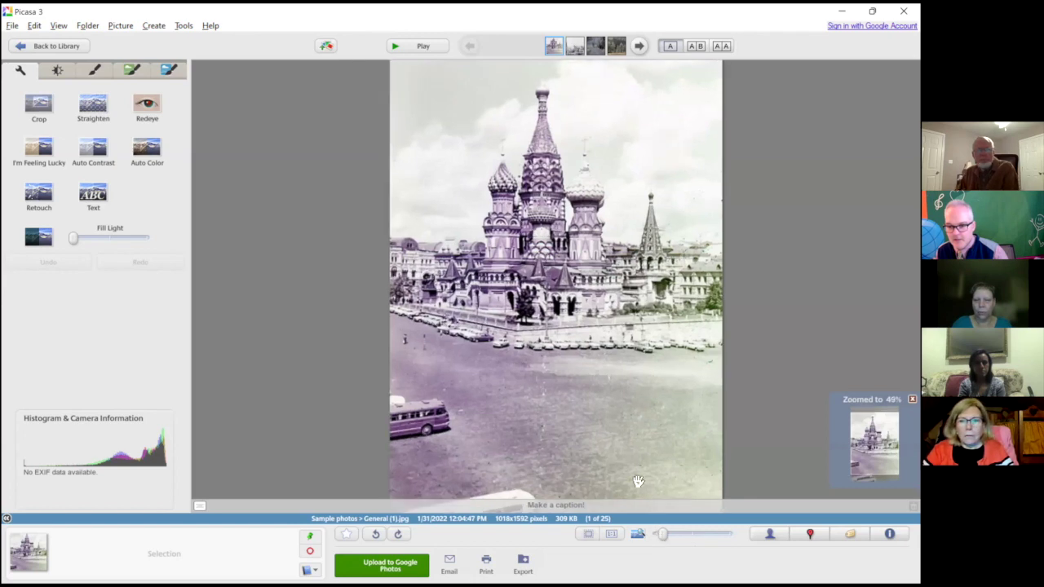
left_click(678, 535)
scroll(386, 358, "up", 1)
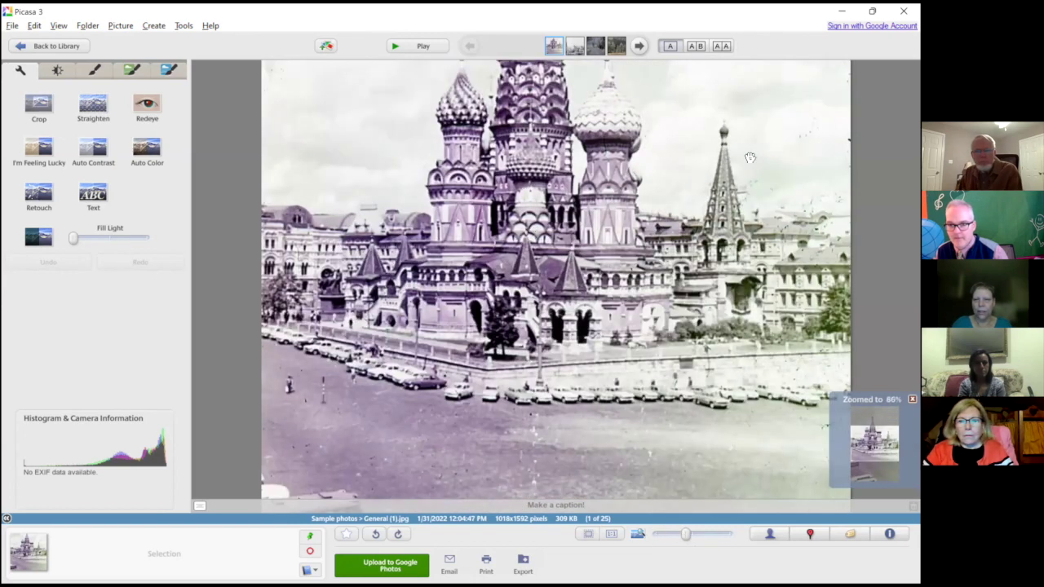
scroll(747, 155, "up", 1)
left_click_drag(685, 534, 657, 534)
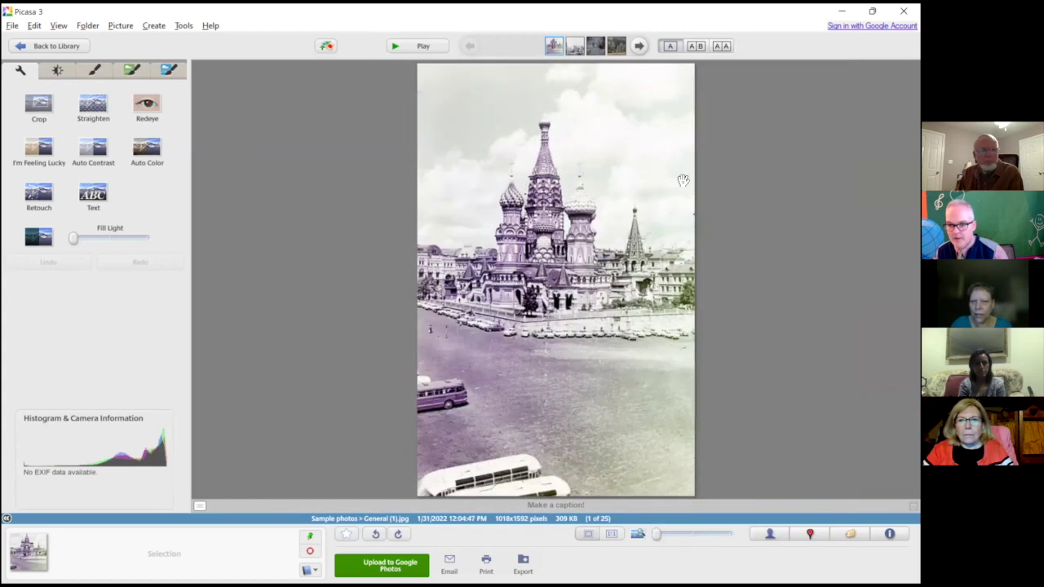
scroll(684, 178, "up", 3)
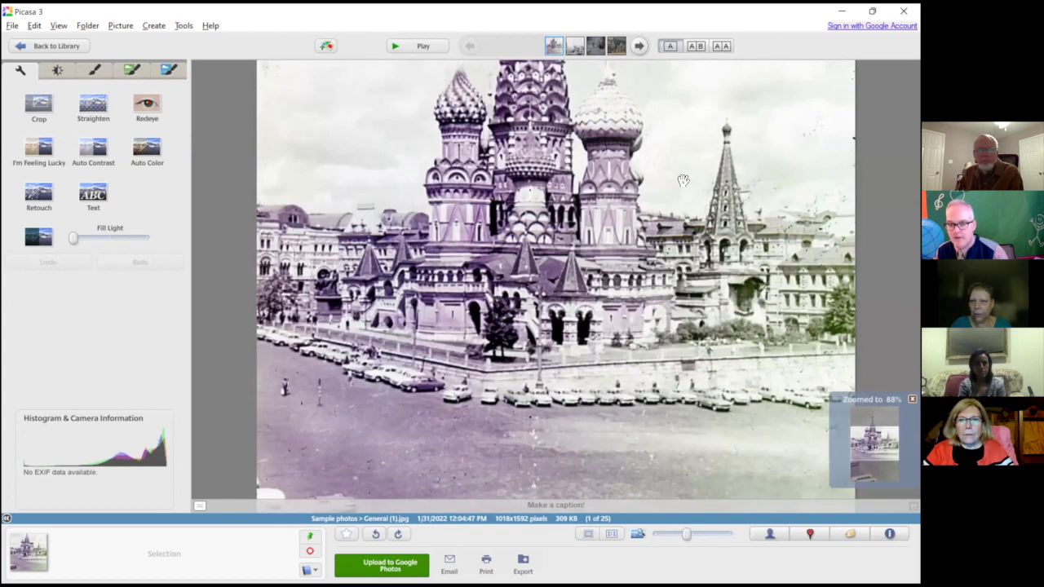
Retouch the dark specks in the sky beyond the small spire with the brush reduced to nearly its smallest size.
left_click(41, 198)
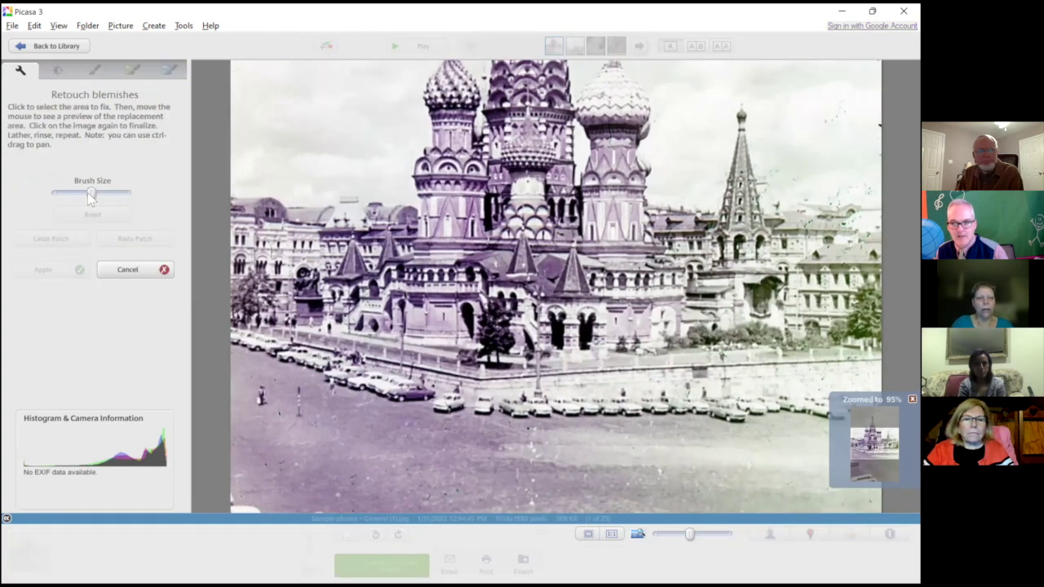
left_click_drag(91, 196, 62, 199)
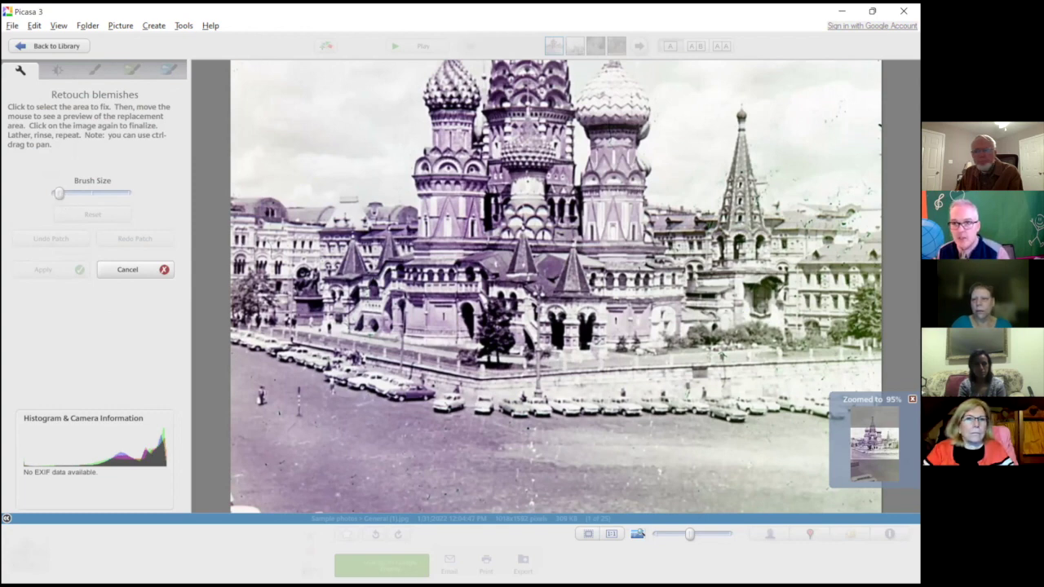
scroll(556, 286, "down", 2)
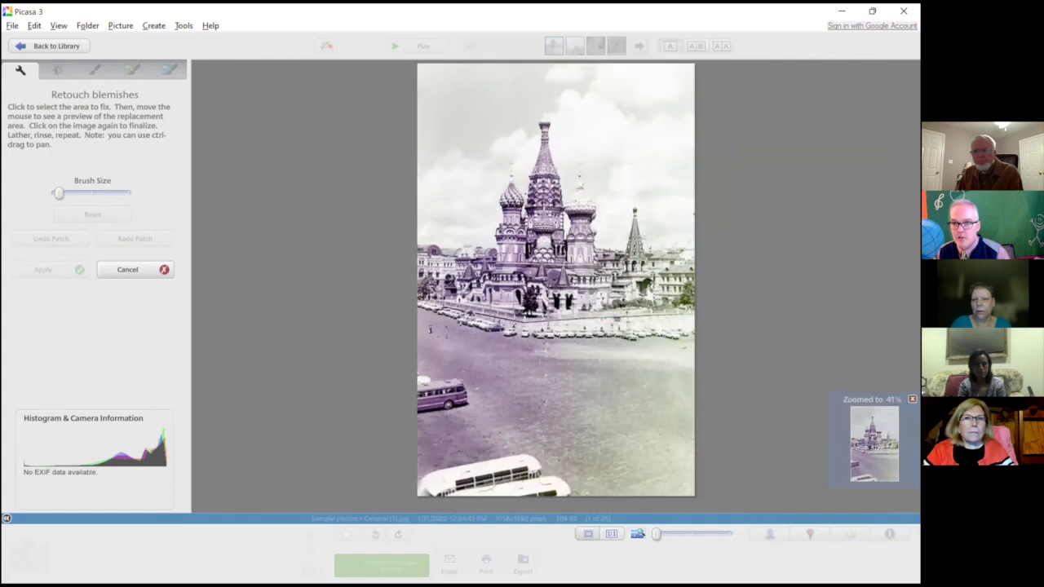
left_click(669, 534)
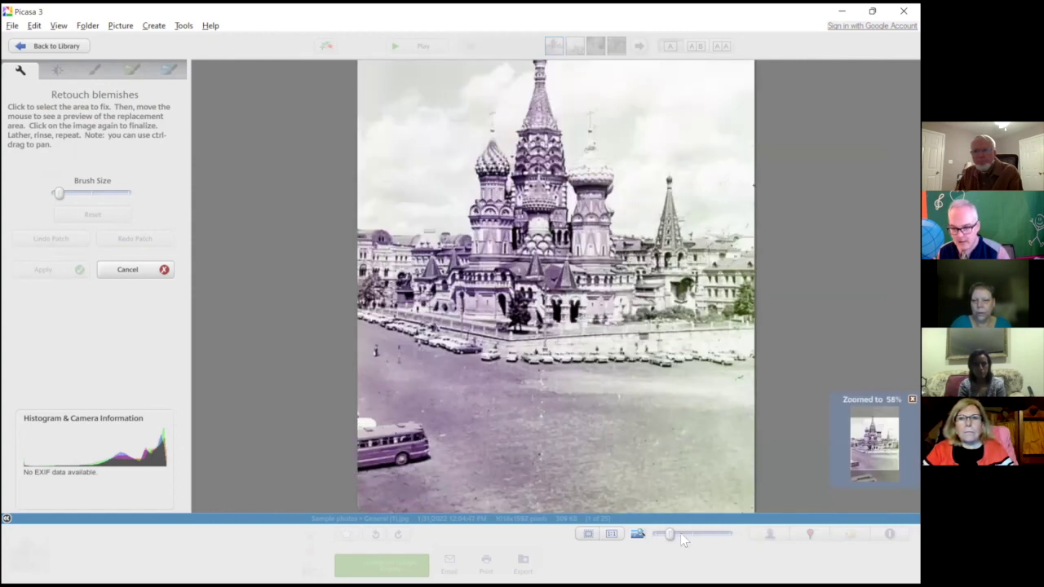
left_click(684, 533)
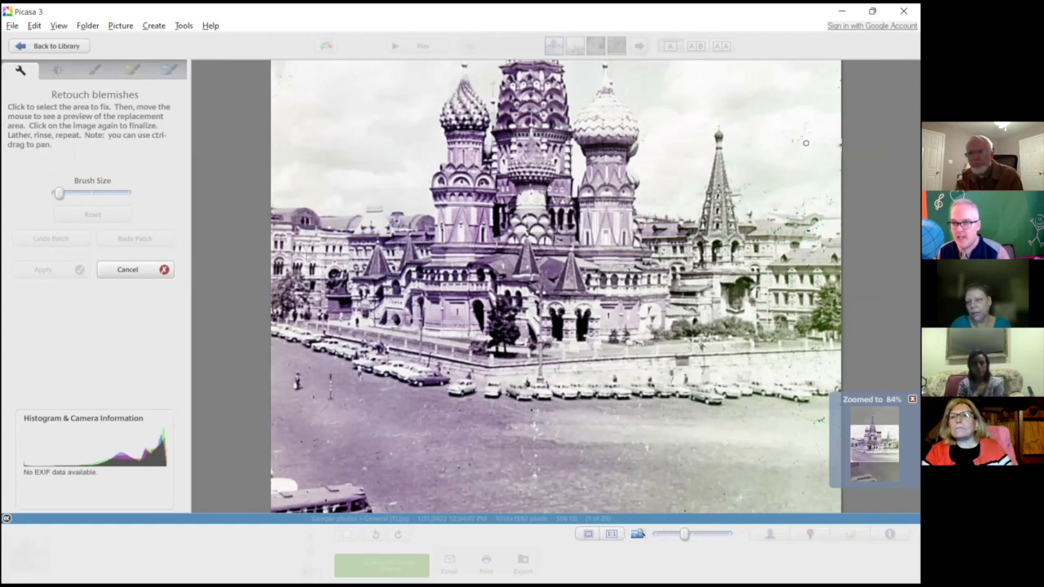
left_click(806, 143)
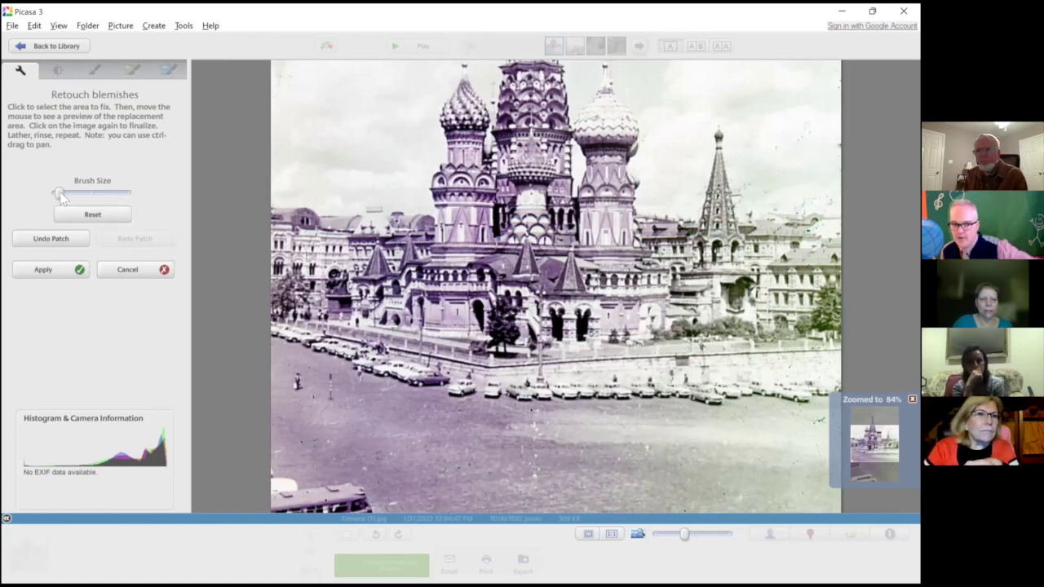
Retouch the clouds near the central spire with a brush enlarged to about three quarters of its range, and apply the retouches.
left_click_drag(61, 192, 110, 193)
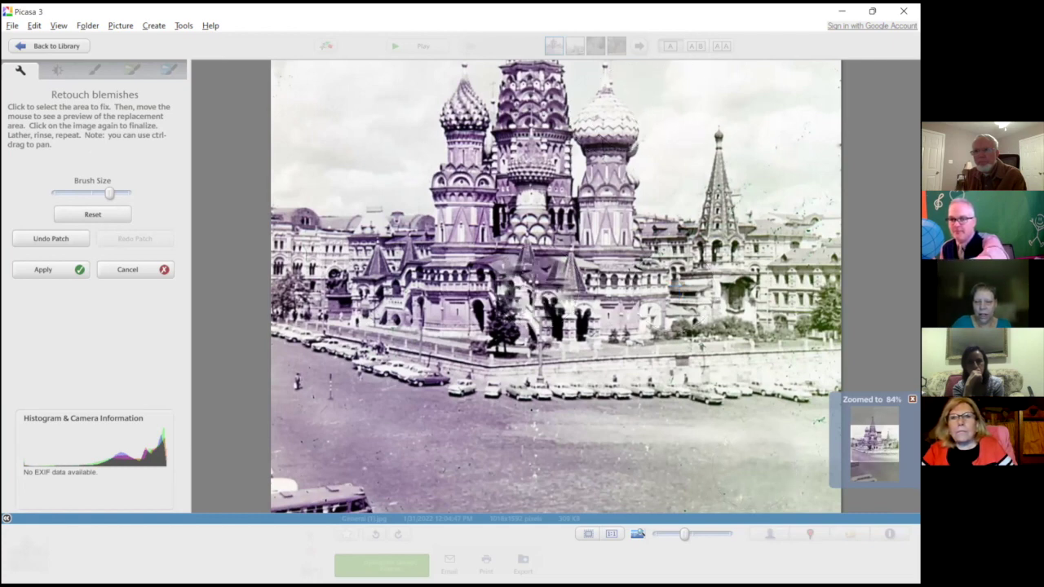
left_click(663, 532)
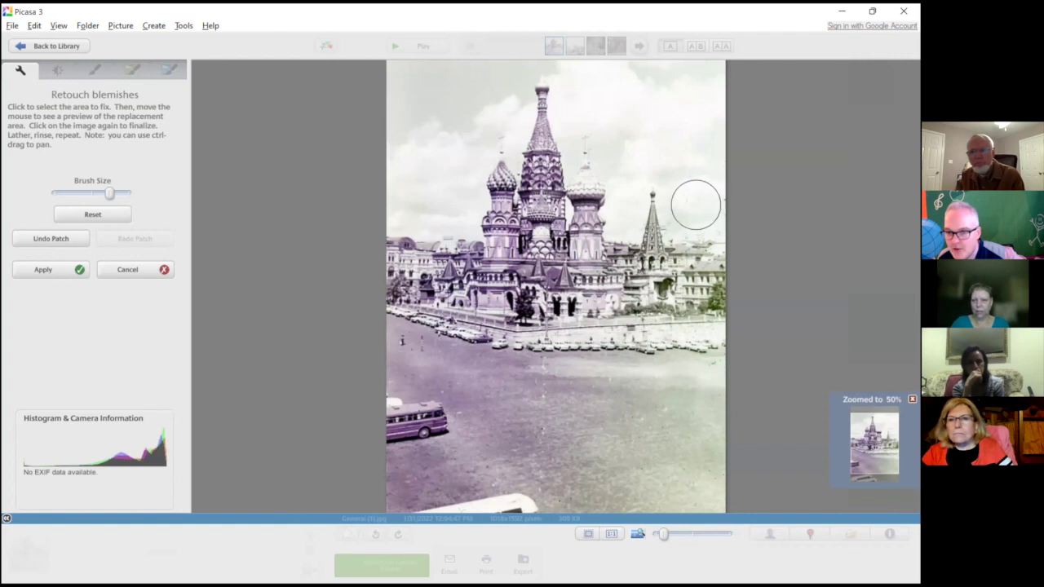
left_click(594, 96)
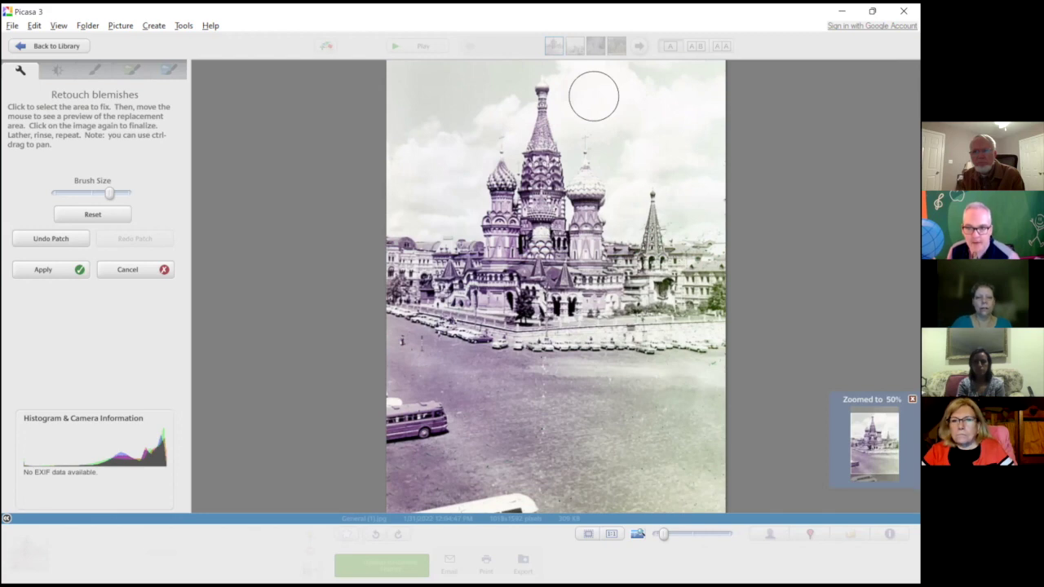
left_click(56, 270)
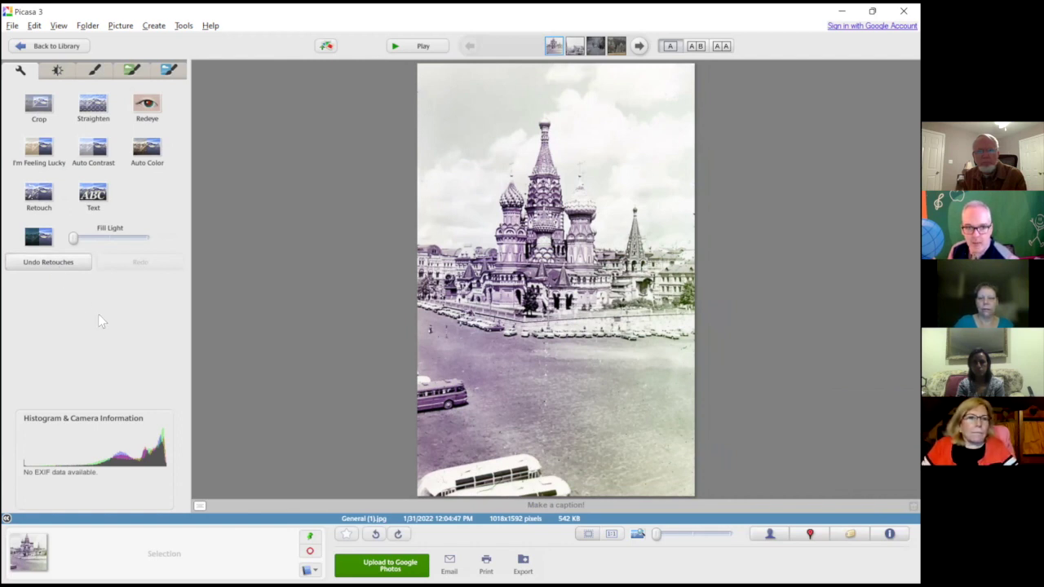
Convert the cathedral photo to black and white after comparing it with Sepia, and raise Shadows to about halfway.
left_click(96, 71)
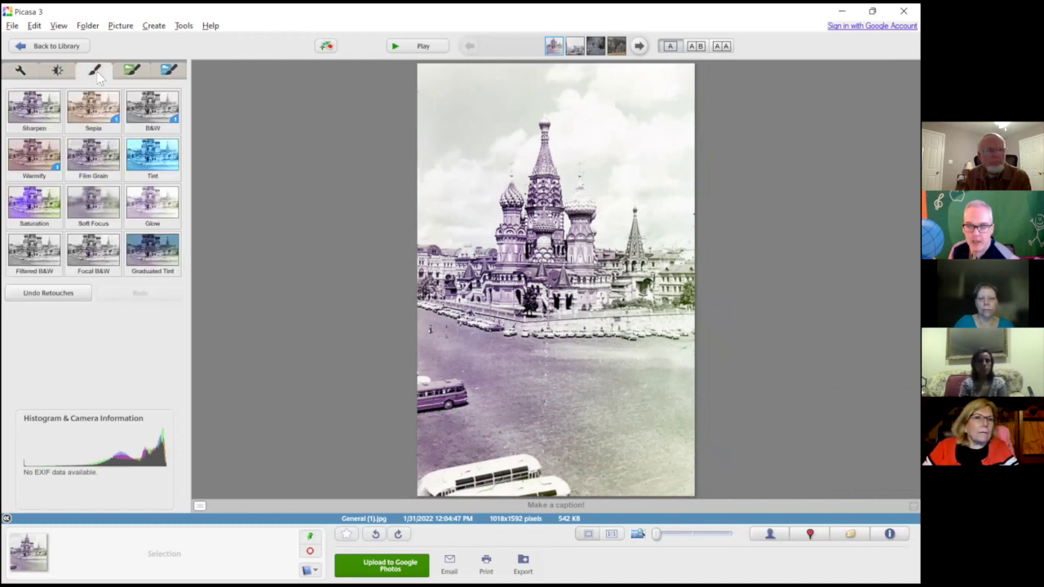
left_click(94, 111)
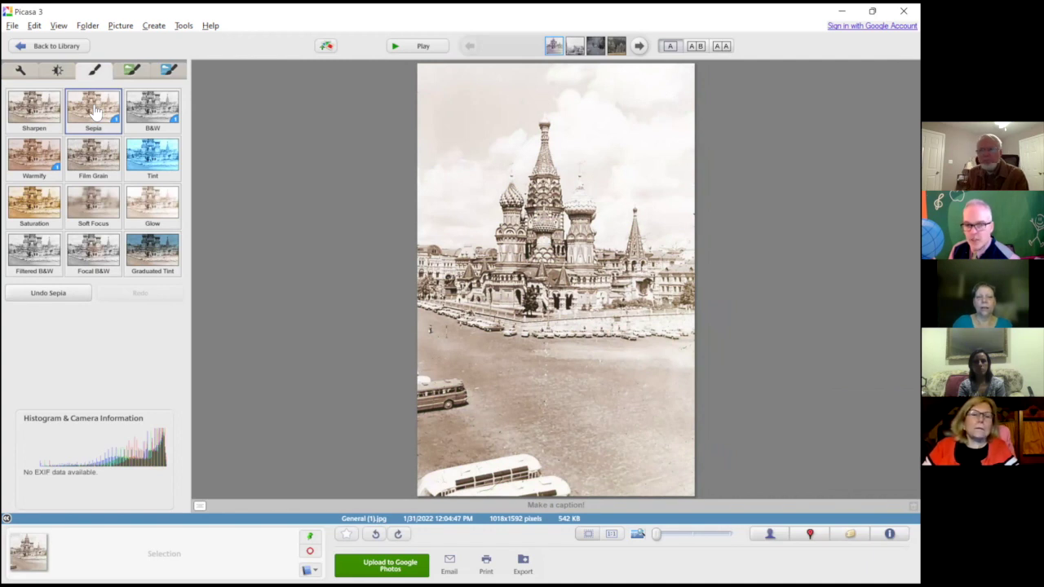
left_click(149, 110)
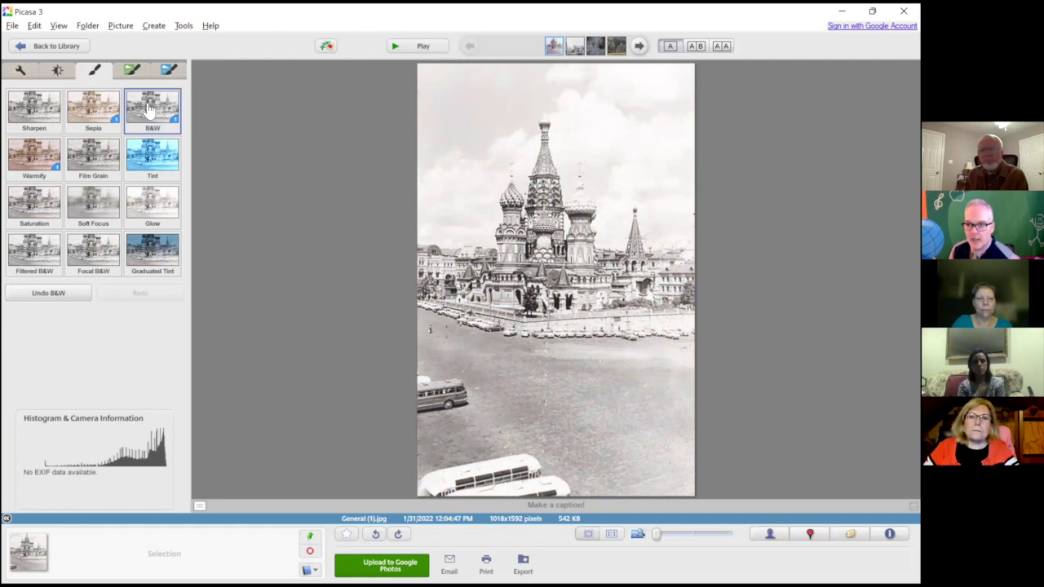
left_click(96, 110)
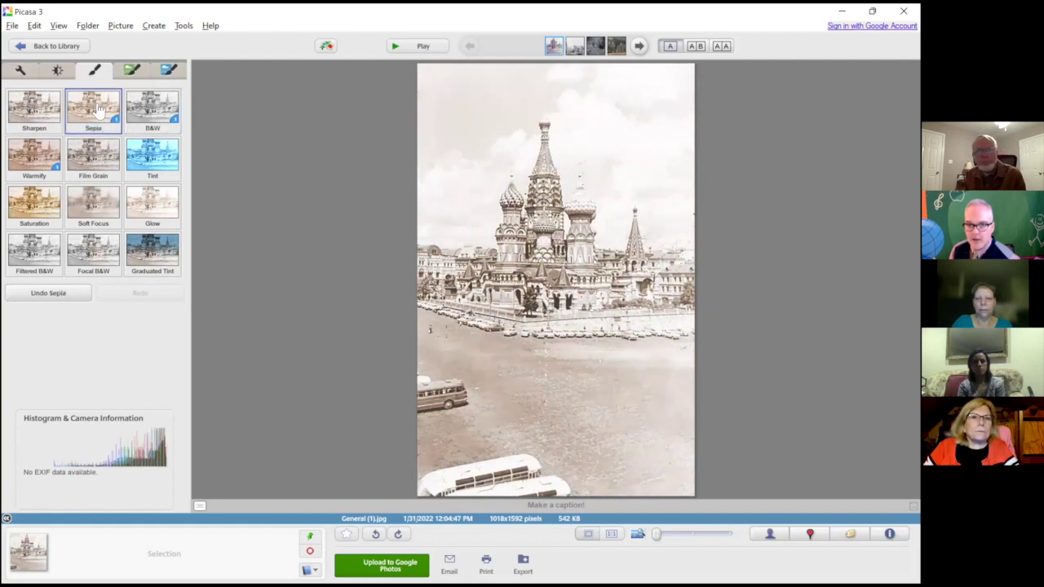
left_click(148, 112)
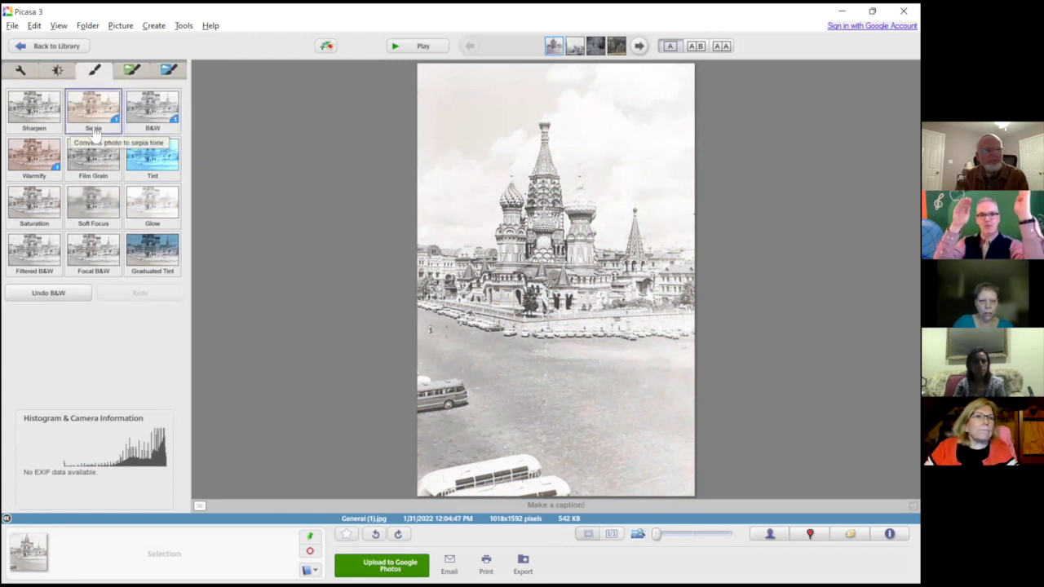
left_click(60, 70)
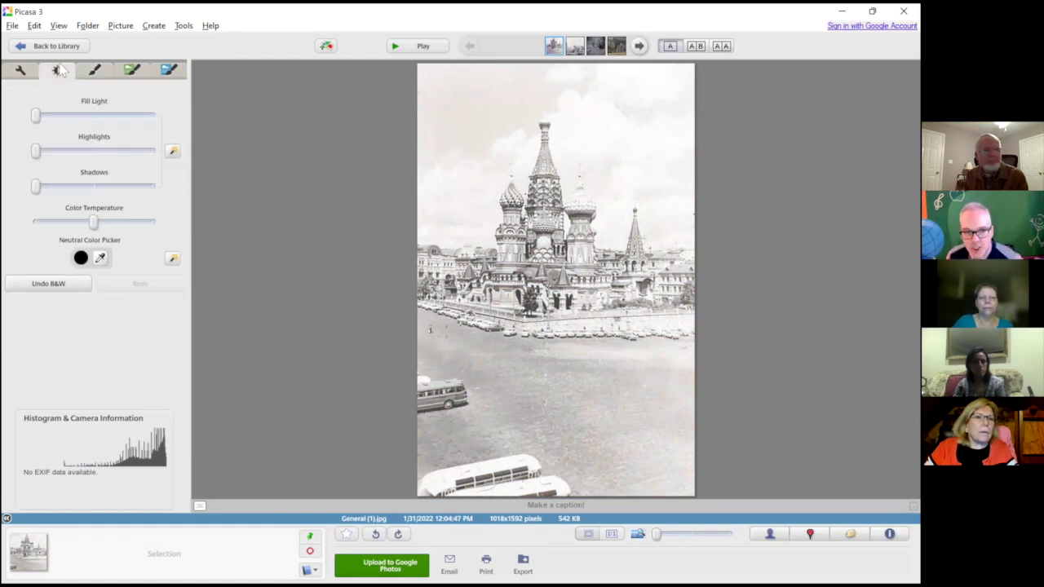
left_click_drag(36, 186, 92, 179)
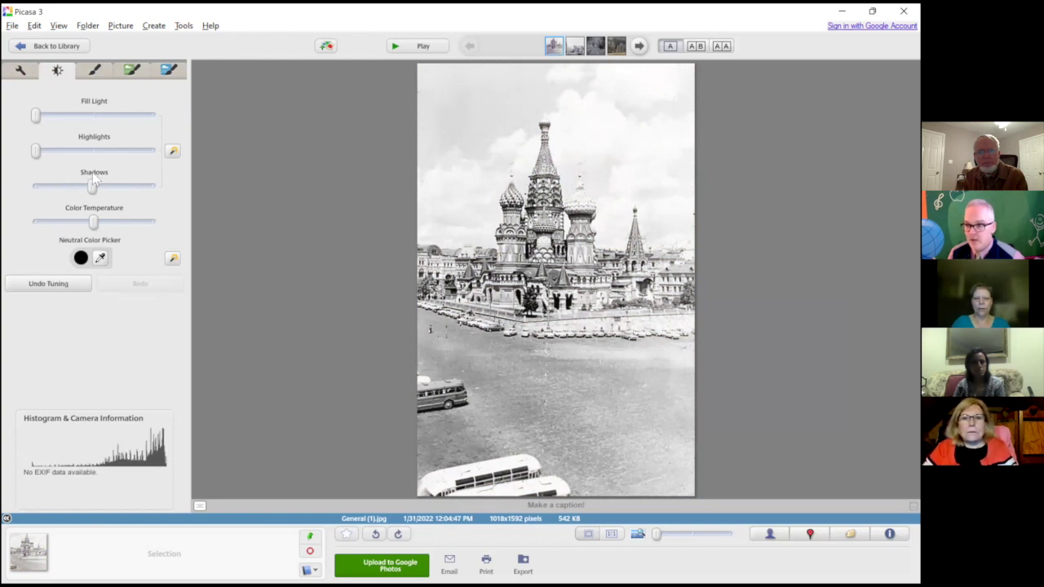
Crop the cathedral photo manually to 1016 x 1081, cutting off the buses and the lower part of the square.
left_click(21, 71)
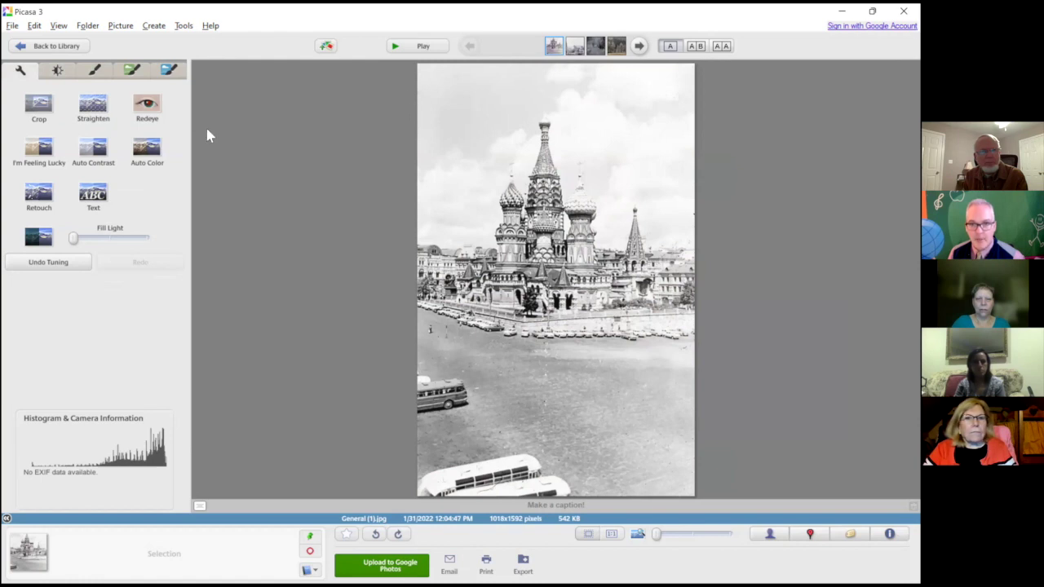
left_click(39, 104)
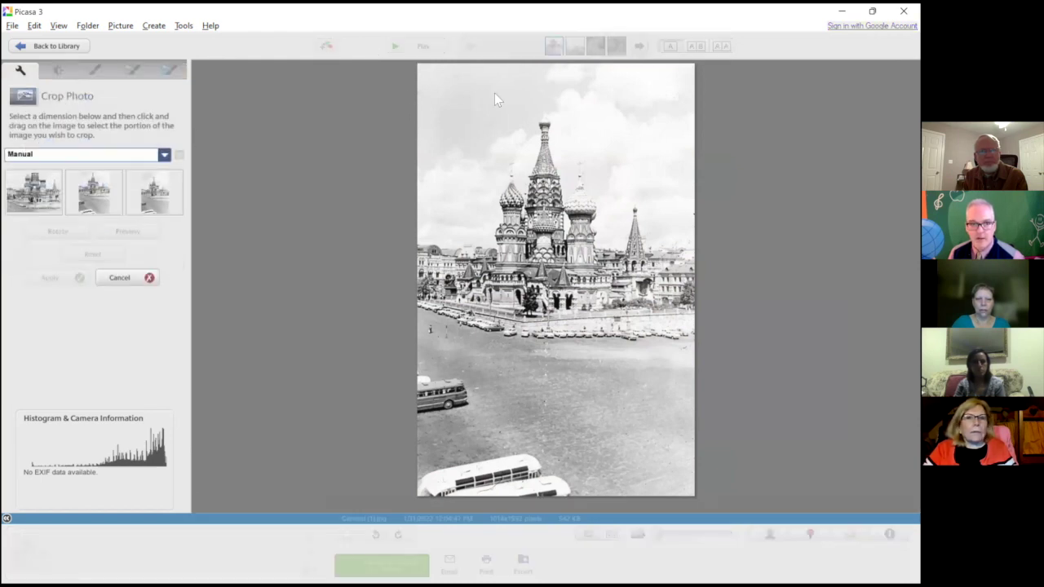
left_click_drag(419, 71, 704, 370)
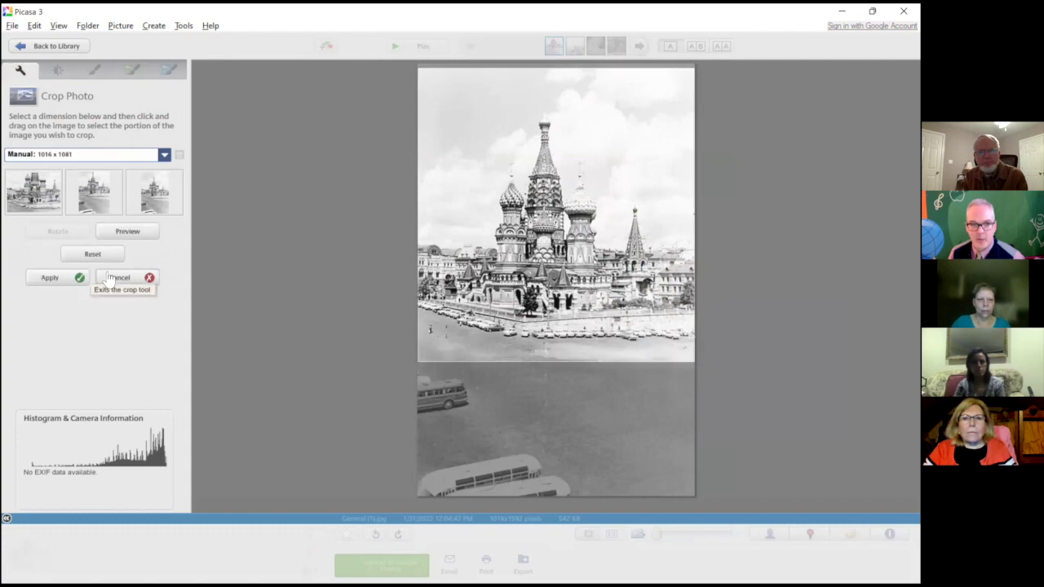
left_click(60, 281)
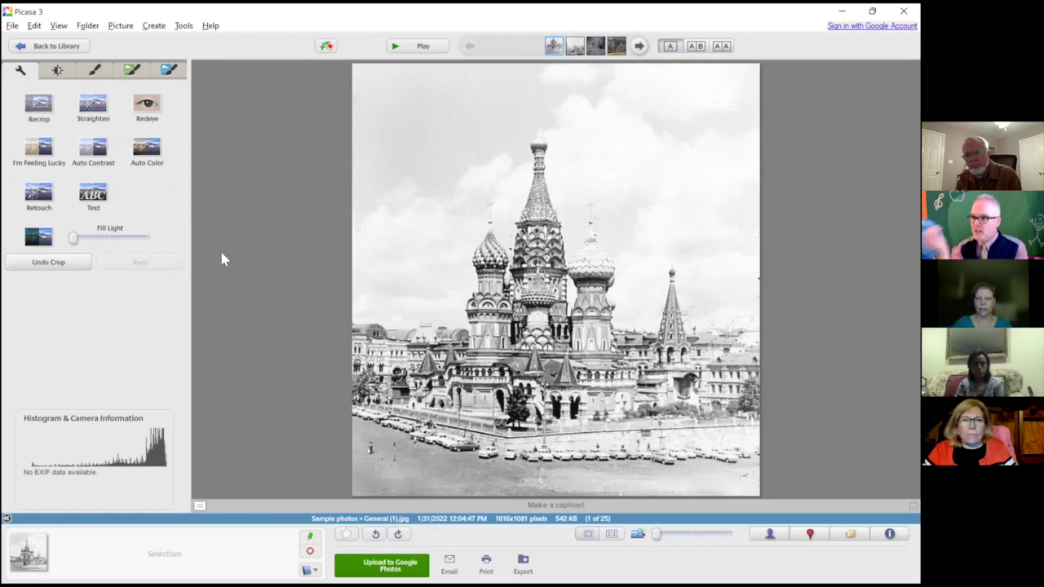
left_click(92, 71)
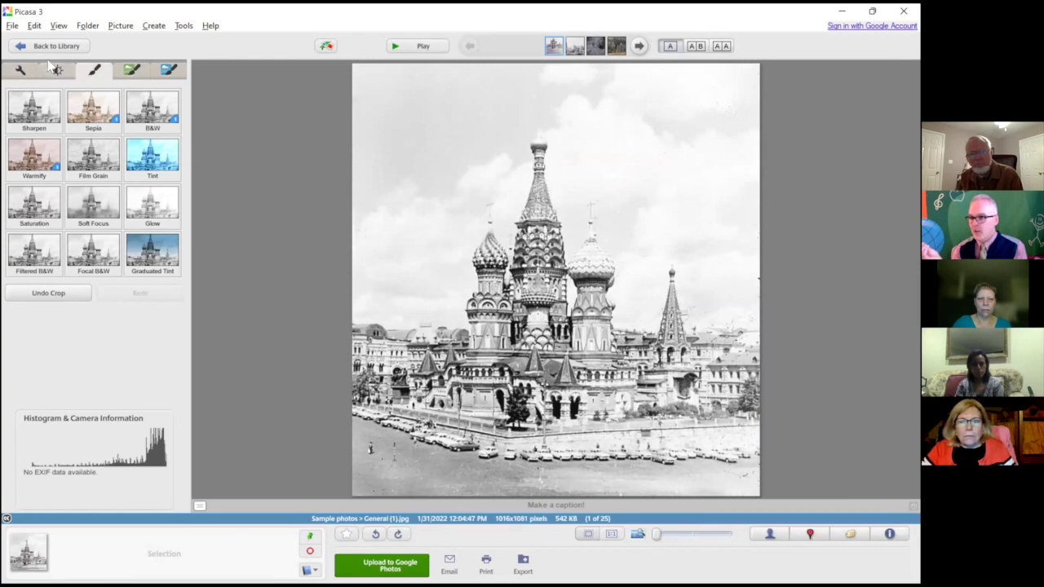
left_click(57, 70)
left_click(22, 71)
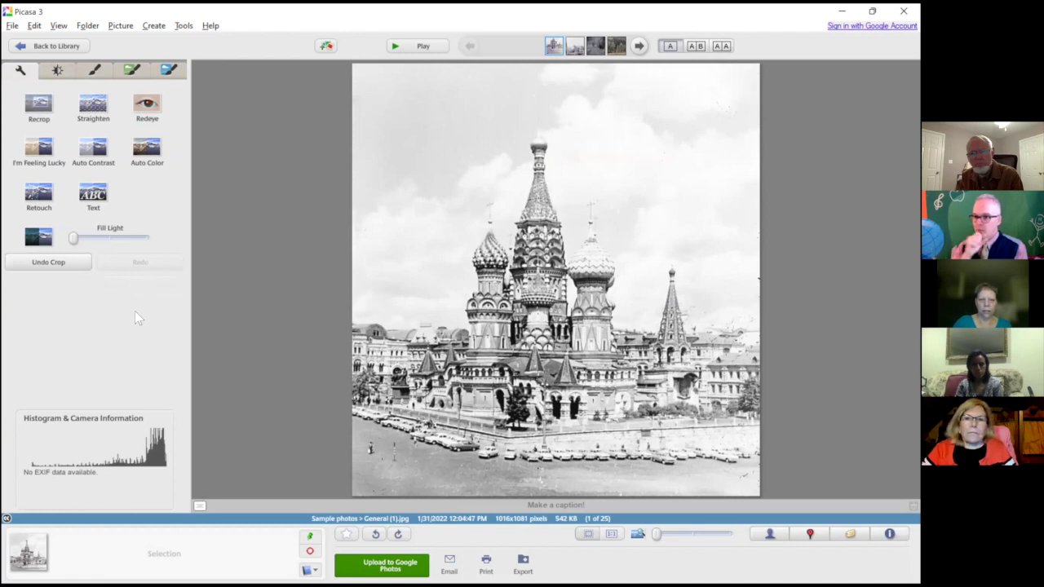
Retouch blemishes in the sky of the cropped black-and-white photo with the brush reduced to medium size.
left_click(38, 200)
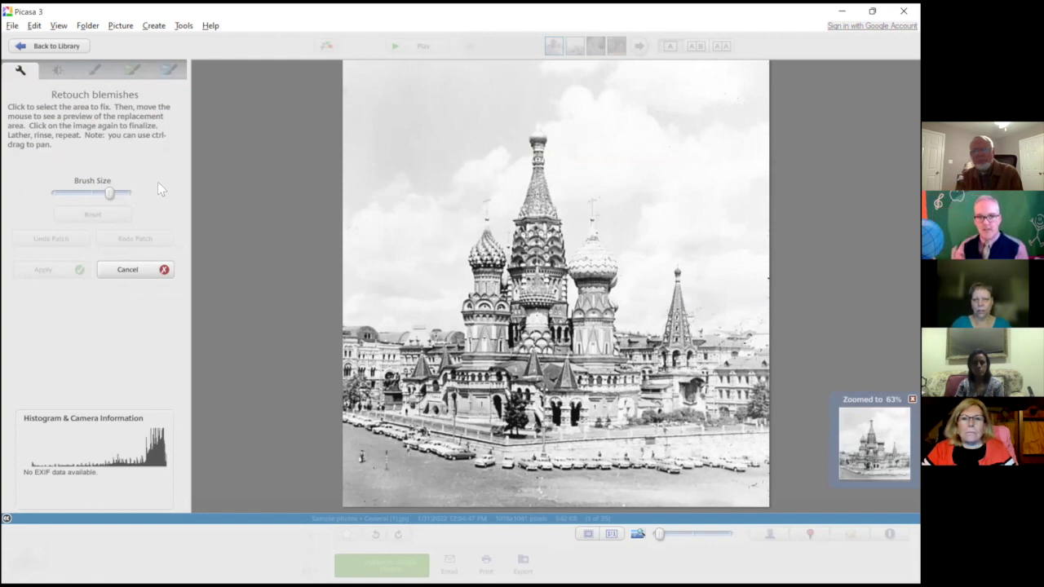
mouse_move(109, 195)
left_click_drag(108, 196, 95, 199)
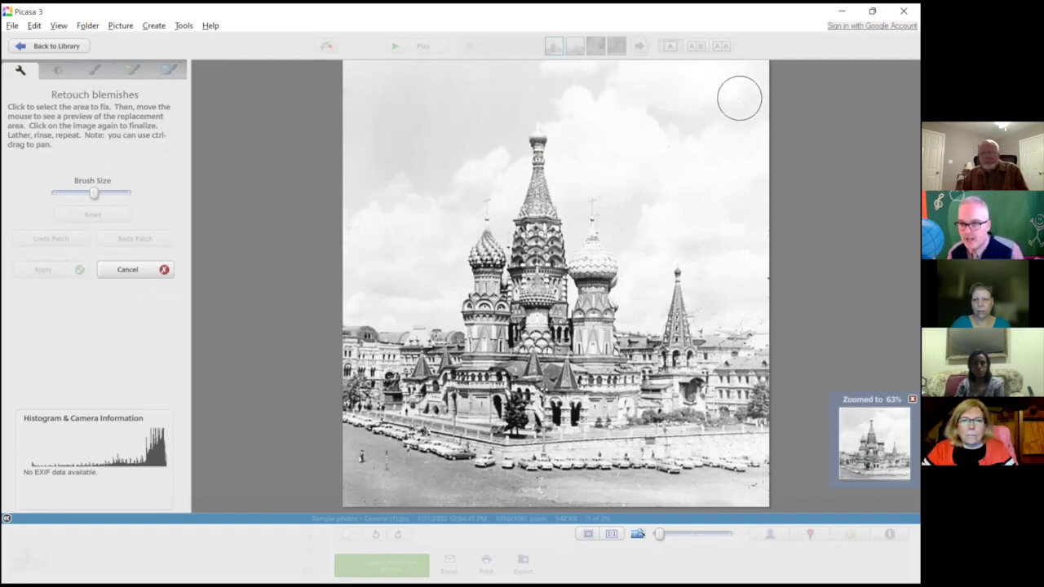
left_click(599, 144)
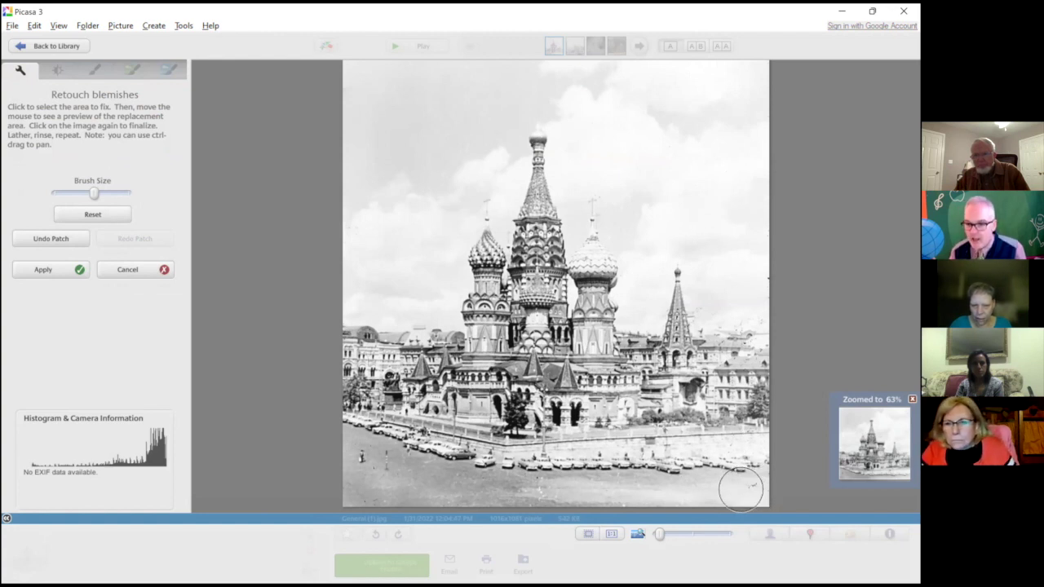
Try to patch out a small figure on the square with a much smaller brush, and undo that patch.
left_click_drag(92, 192, 65, 196)
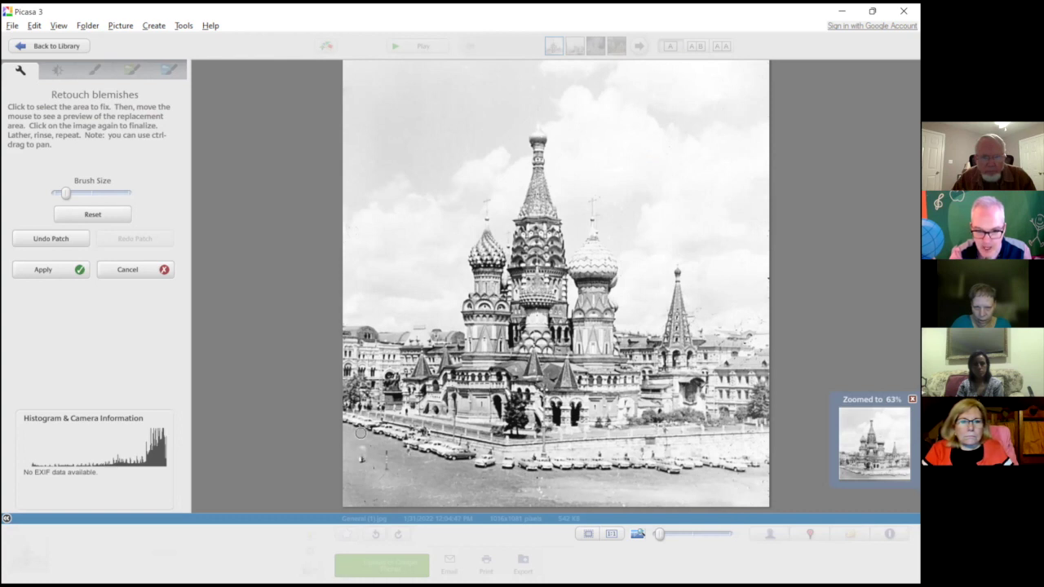
left_click(380, 472)
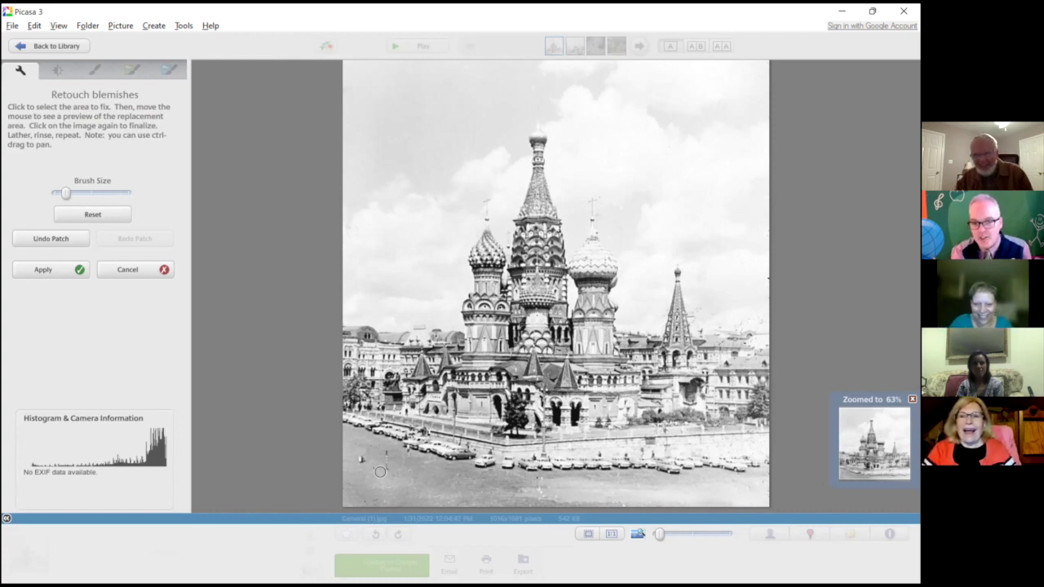
left_click(71, 241)
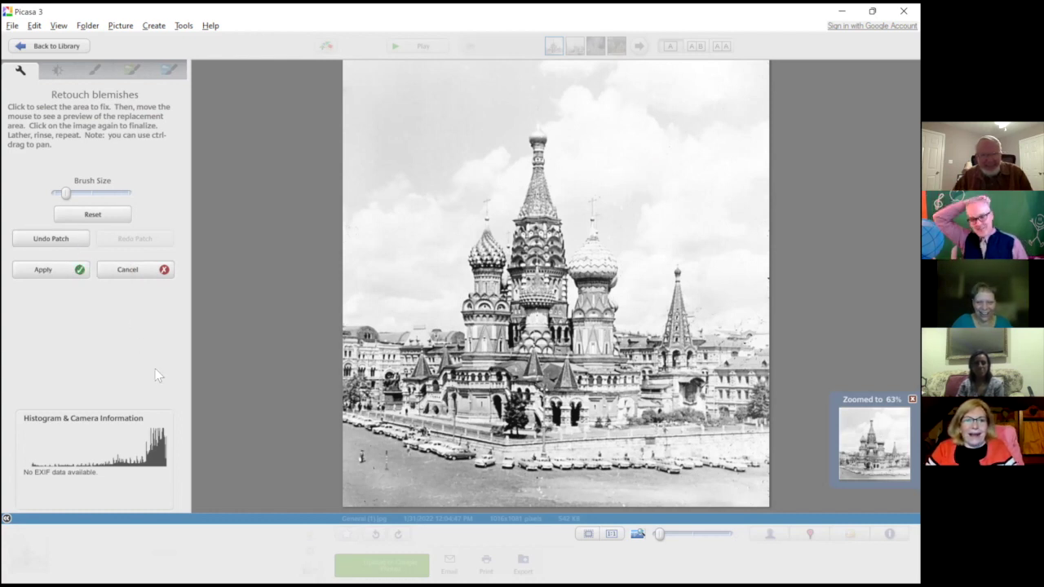
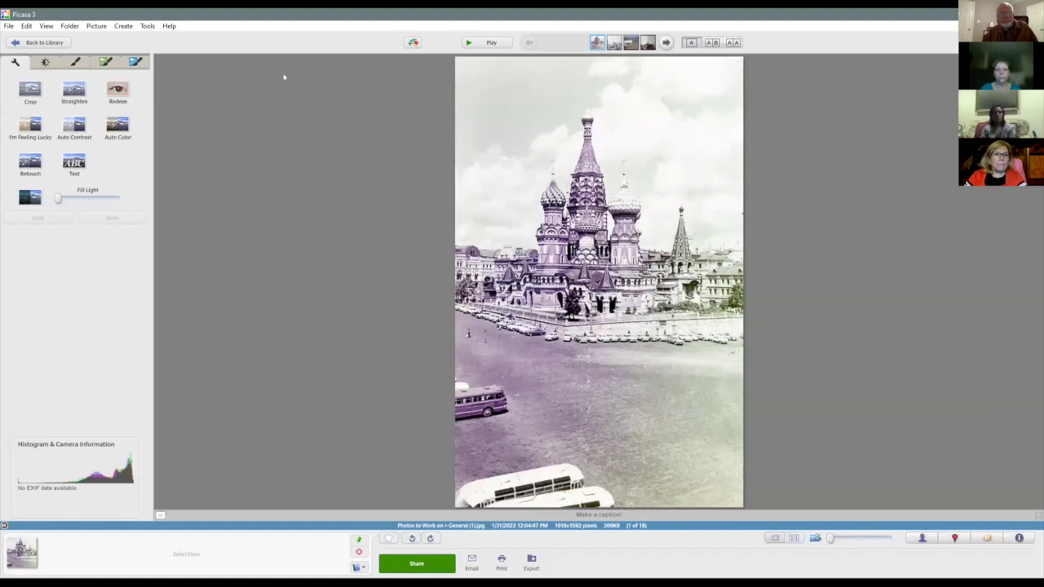
Start a picture collage from the cathedral photo in the Photos to Work on folder and show its available clips.
left_click(9, 27)
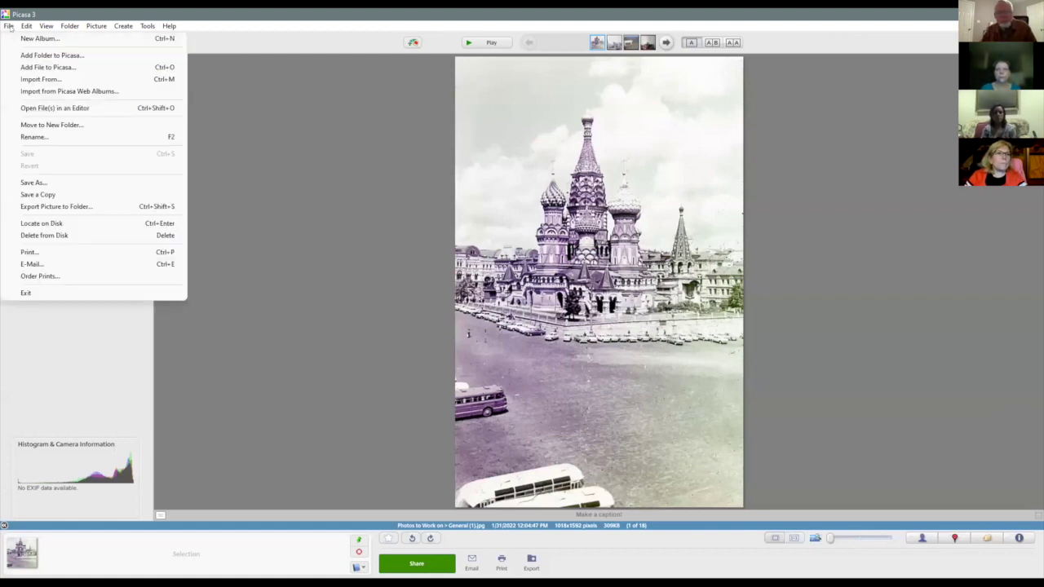
mouse_move(31, 28)
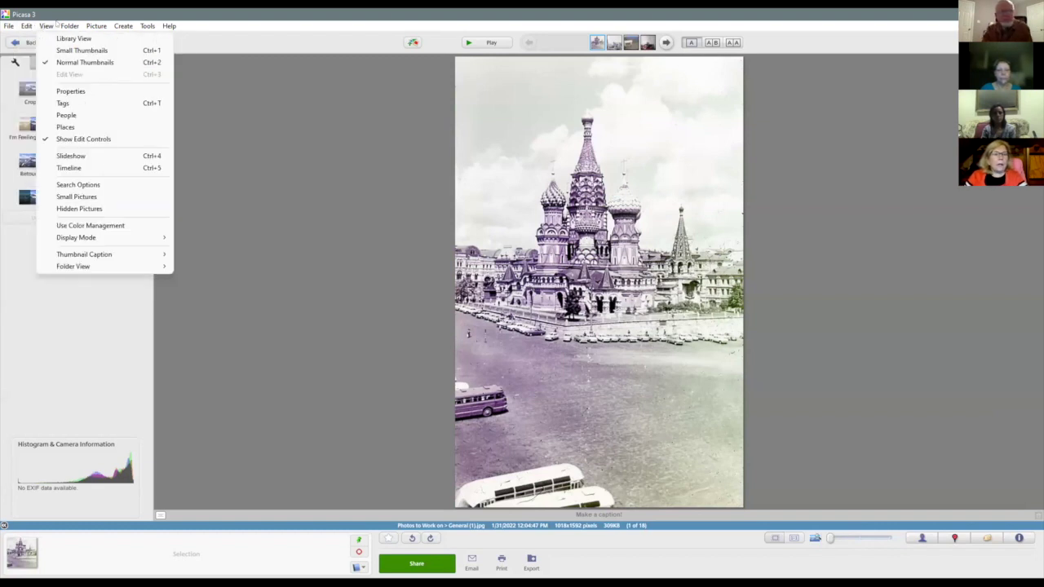
mouse_move(122, 27)
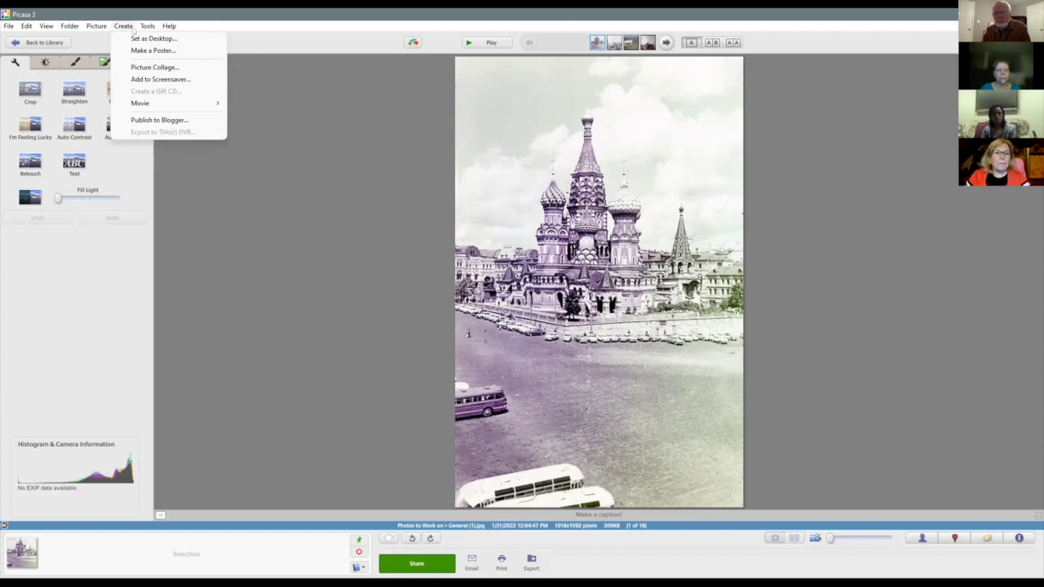
left_click(140, 68)
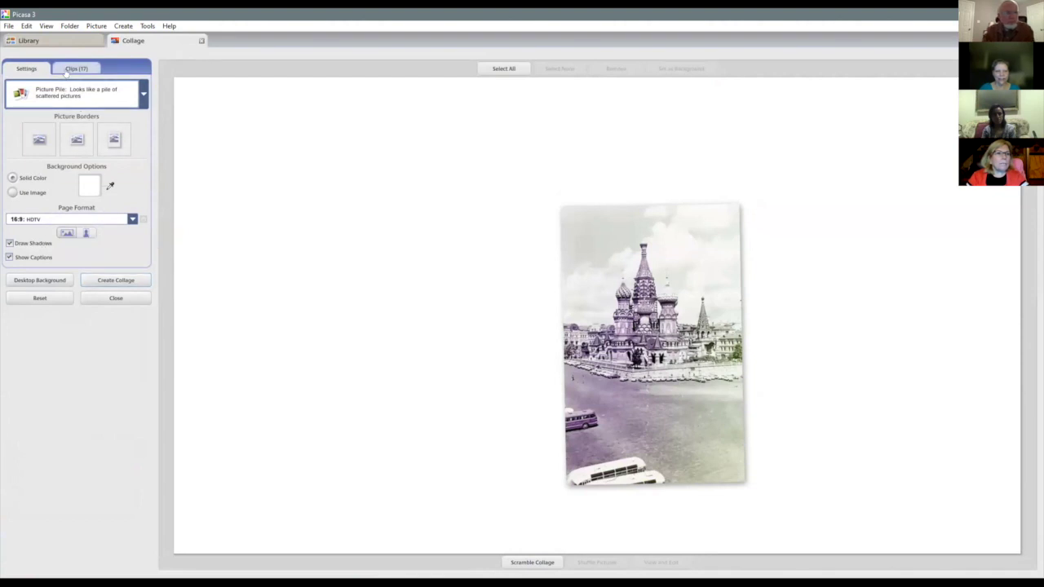
left_click(70, 70)
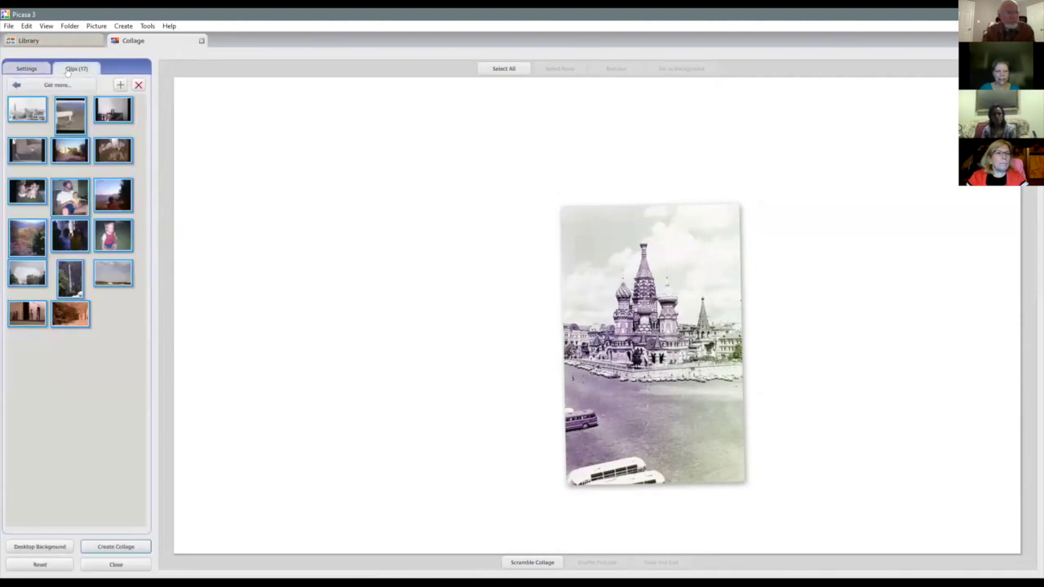
Add all the clips to the collage and rearrange it by scrambling the layout and shuffling the pictures.
left_click(119, 84)
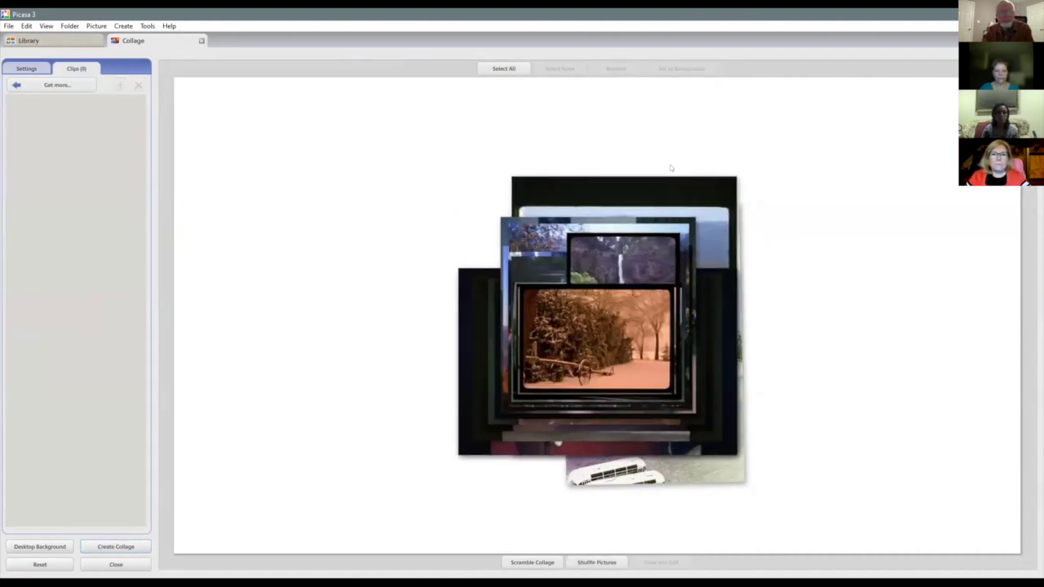
left_click(532, 562)
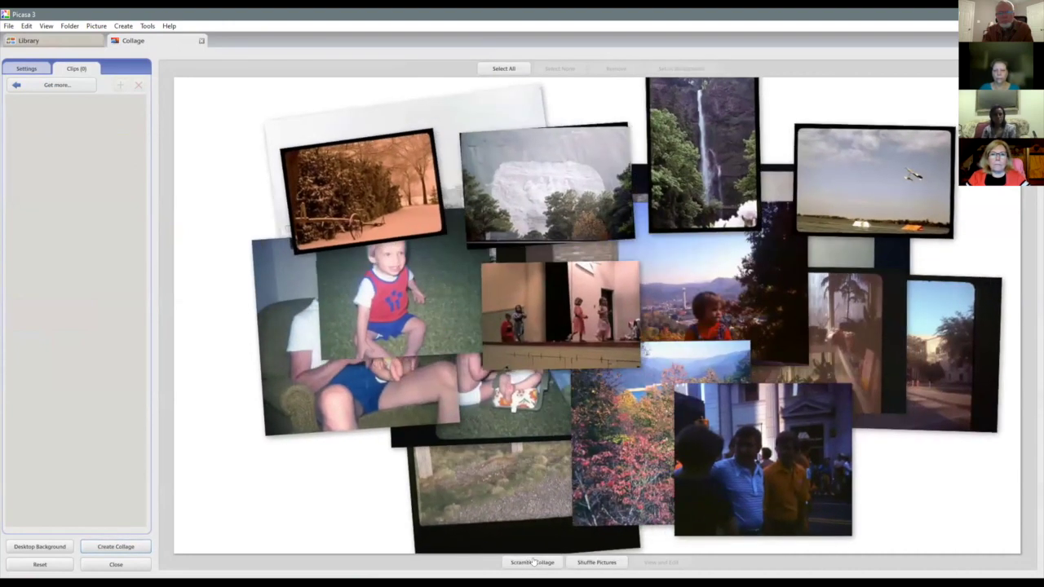
left_click(582, 562)
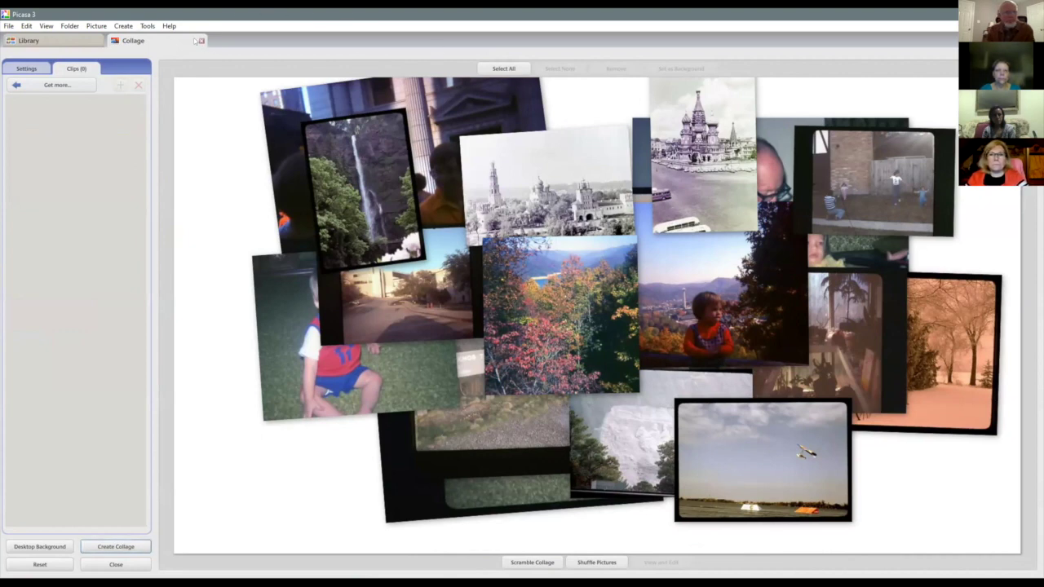
Close the collage and discard its unsaved changes.
left_click(202, 41)
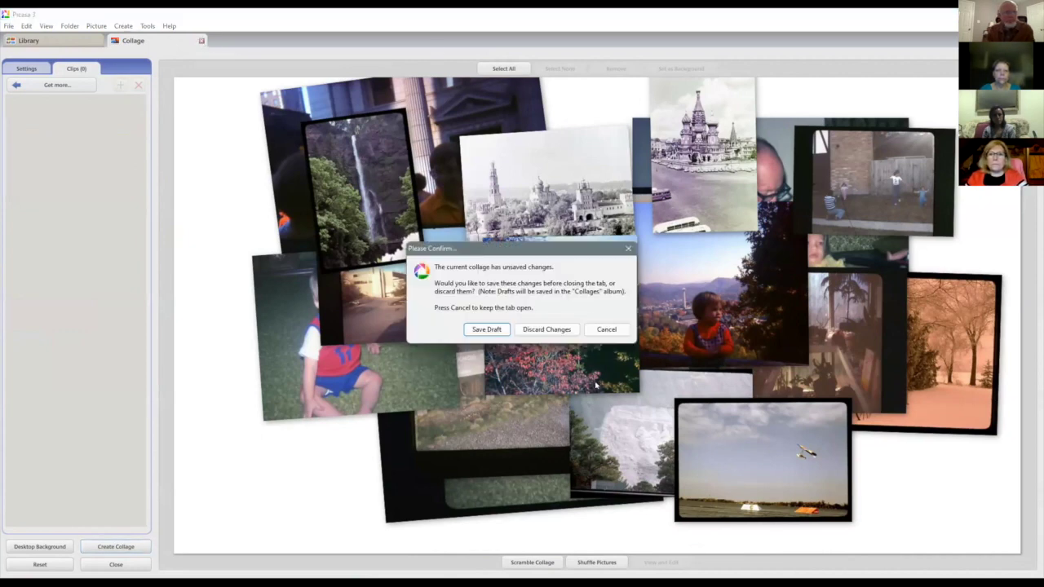
left_click(541, 329)
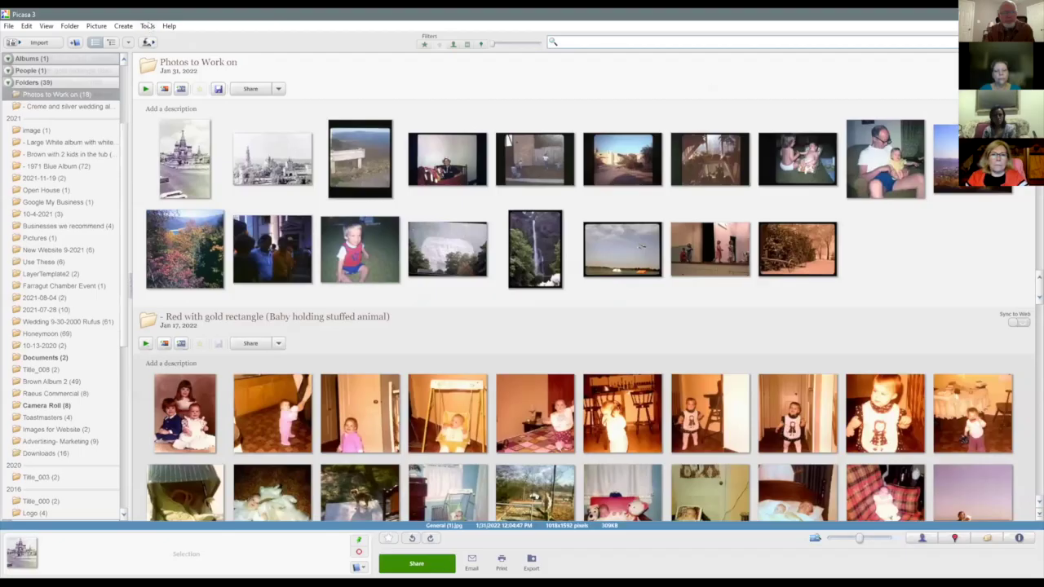
left_click(147, 25)
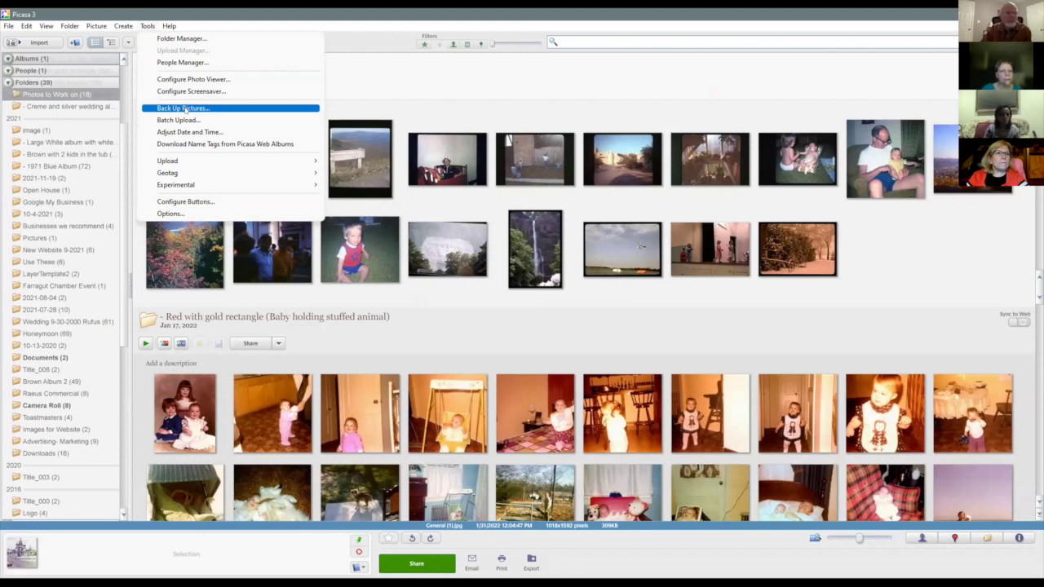
mouse_move(173, 173)
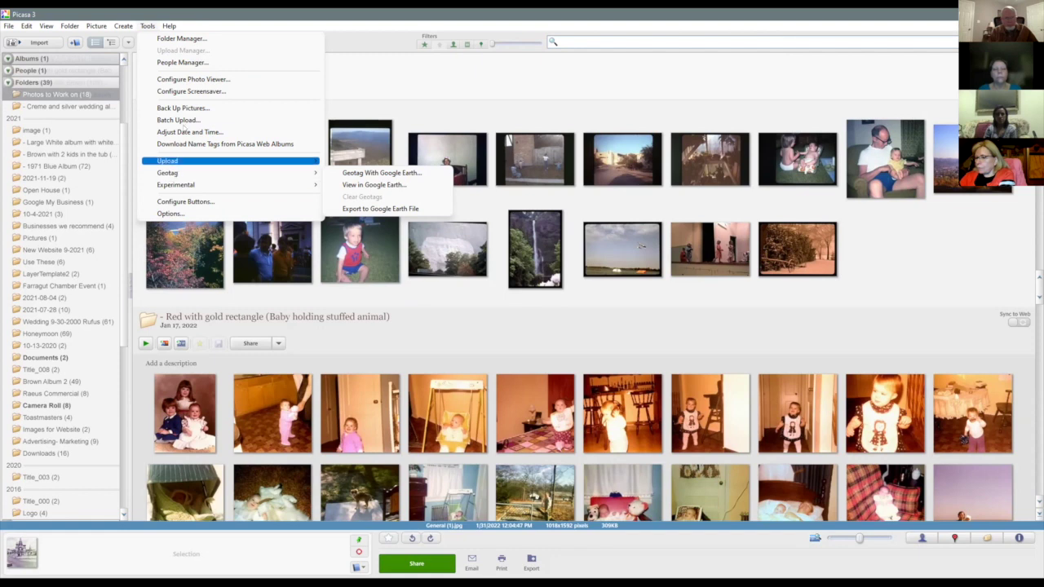
key("Escape")
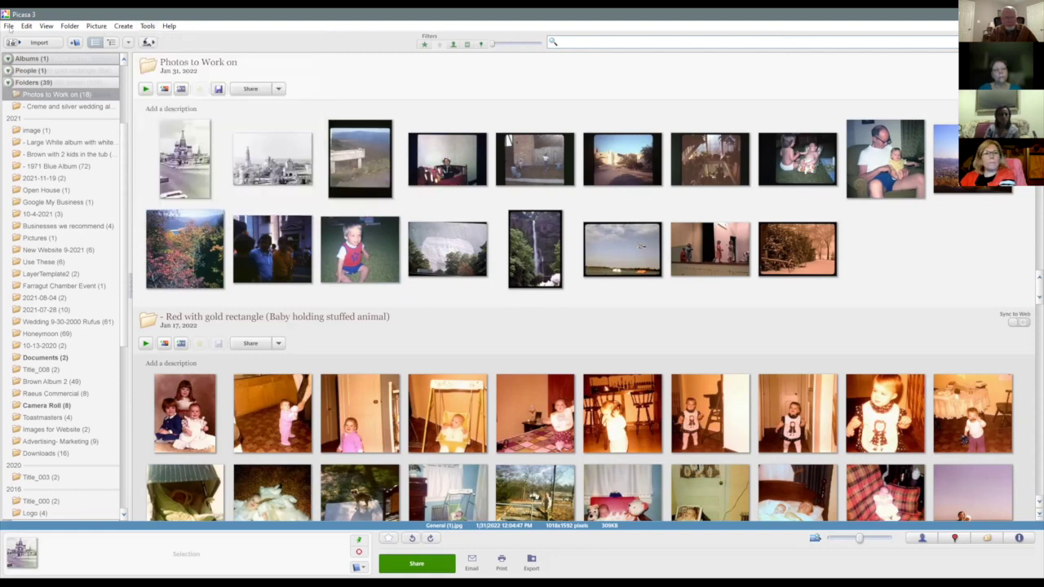
left_click(10, 27)
left_click(12, 26)
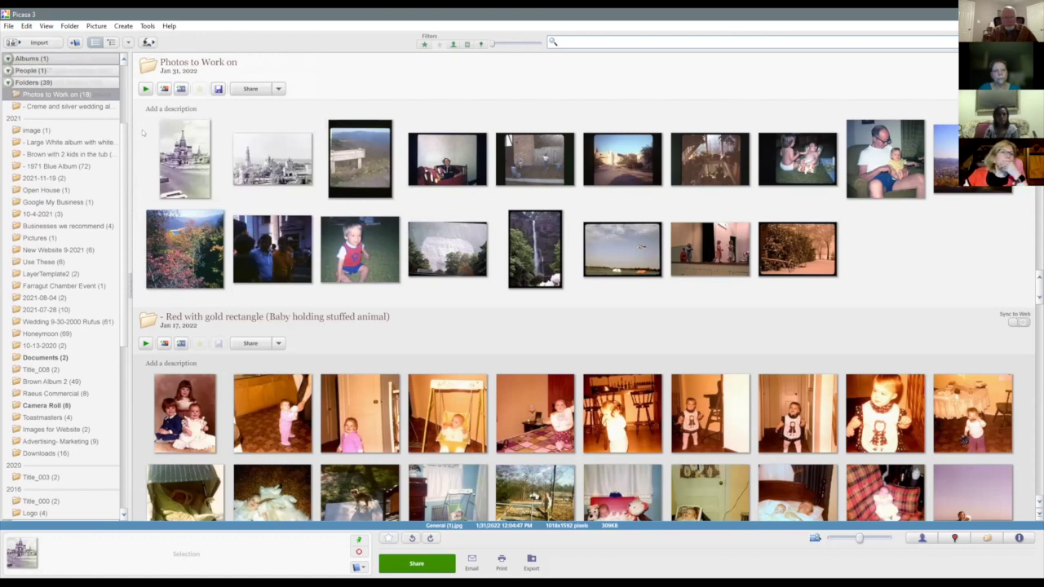
Open the cathedral photo from the Photos to Work on folder for editing and view its tuning and effects options.
double_click(175, 152)
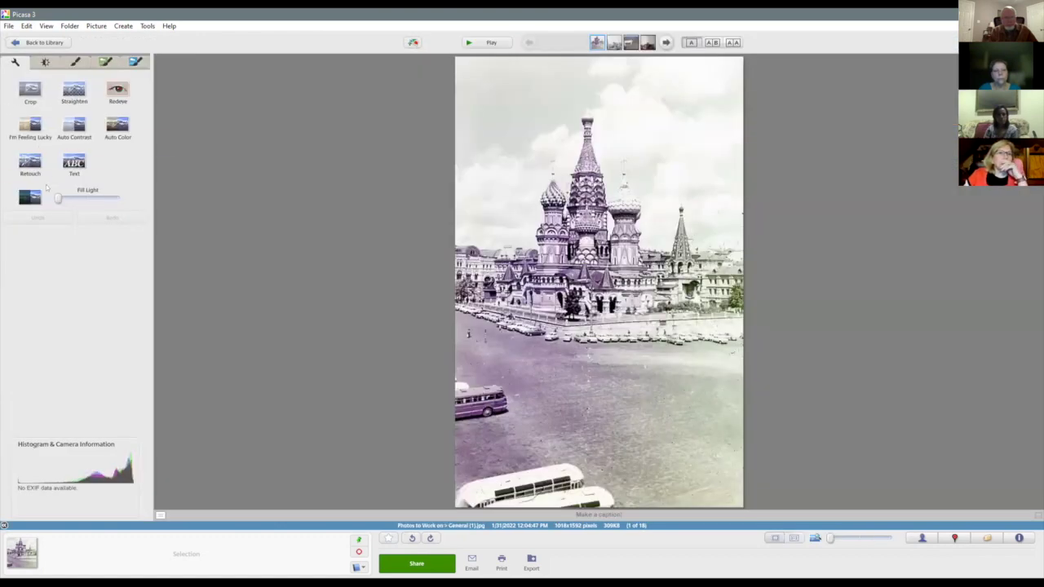
left_click(45, 63)
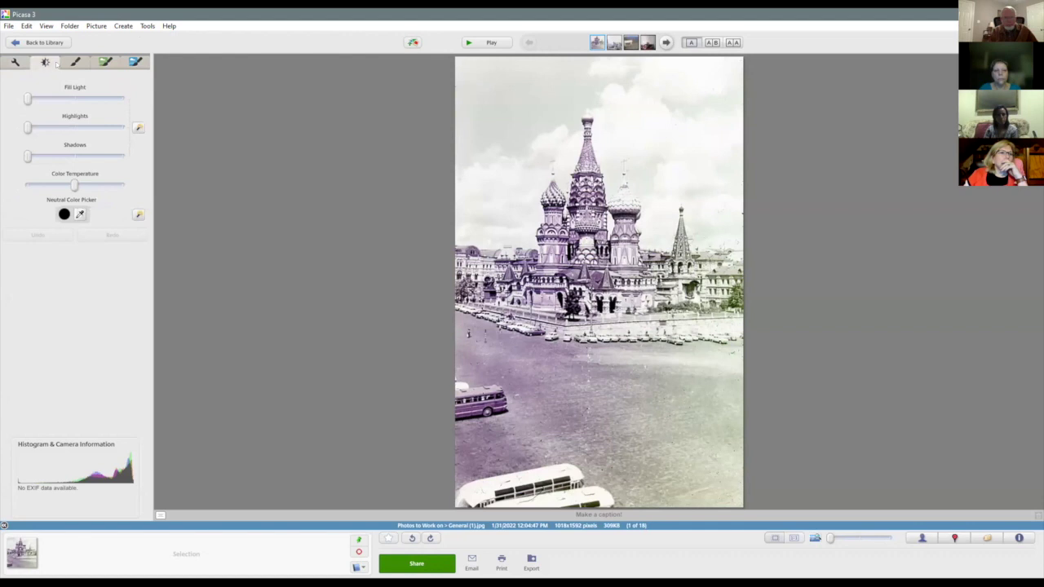
left_click(69, 63)
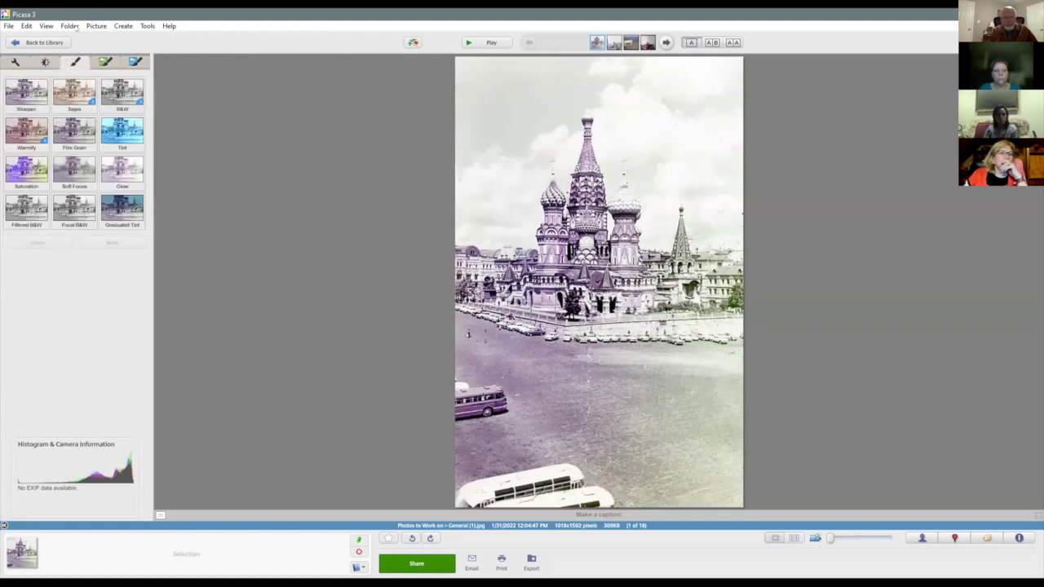
Show the tags pane for the cathedral photo and hide it again.
left_click(30, 25)
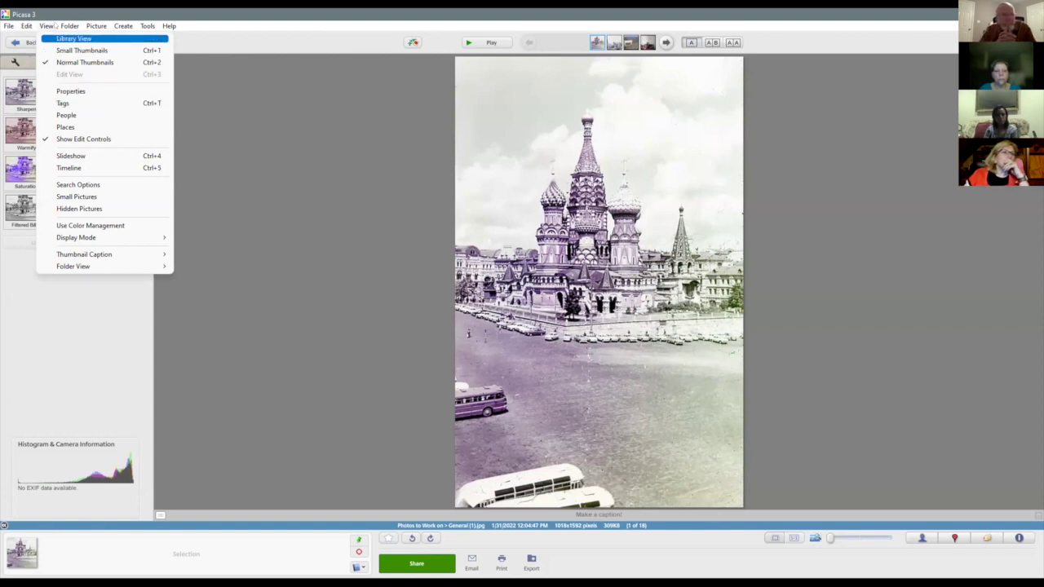
left_click(66, 103)
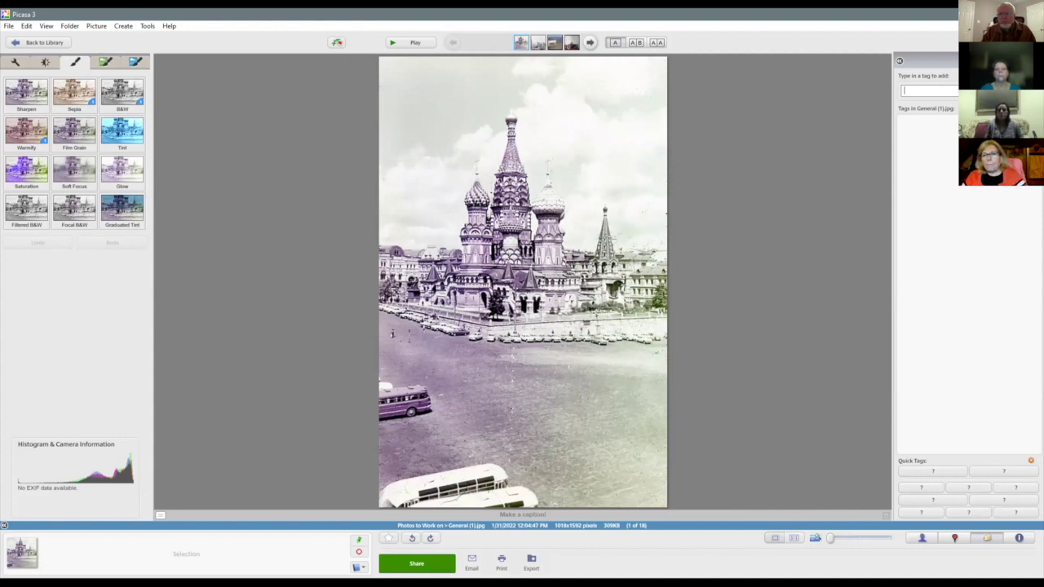
key("ctrl+t")
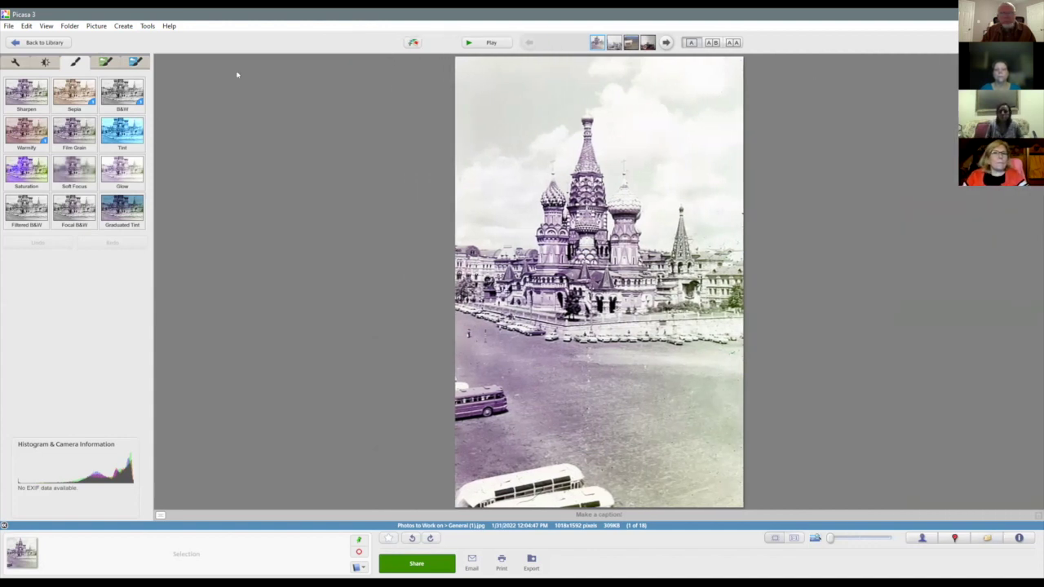
left_click(59, 27)
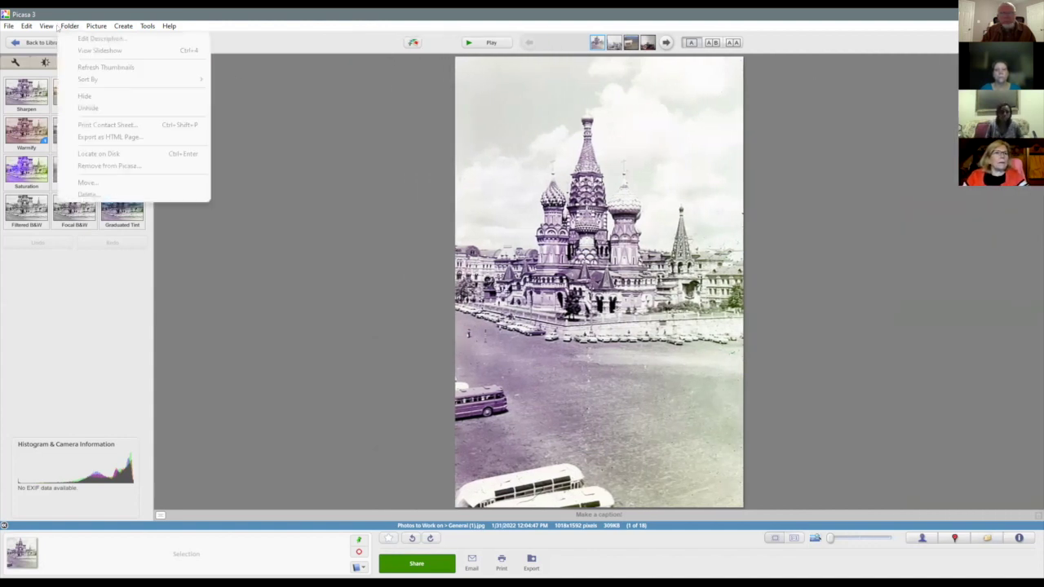
mouse_move(46, 27)
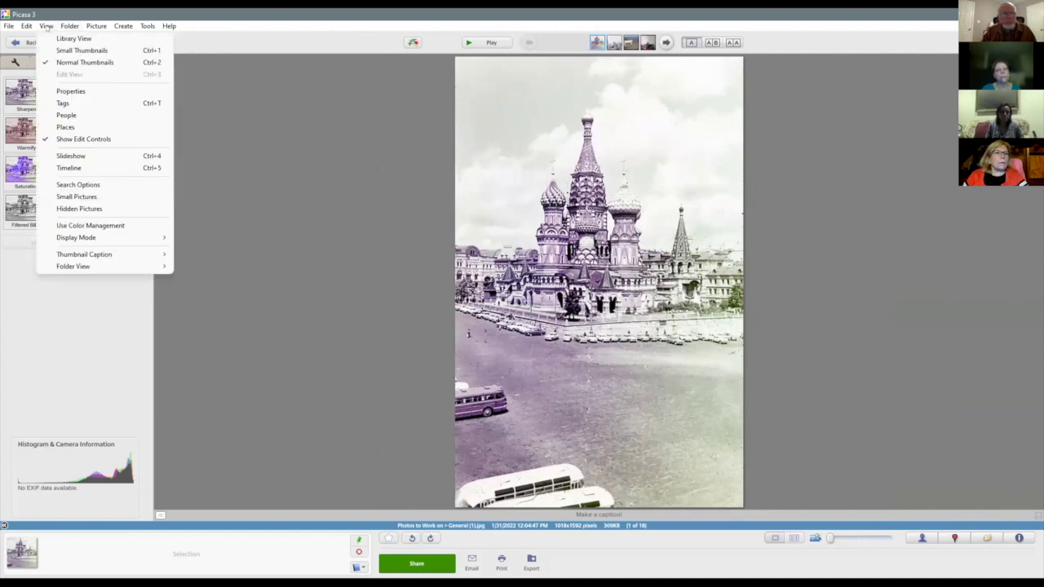
mouse_move(97, 27)
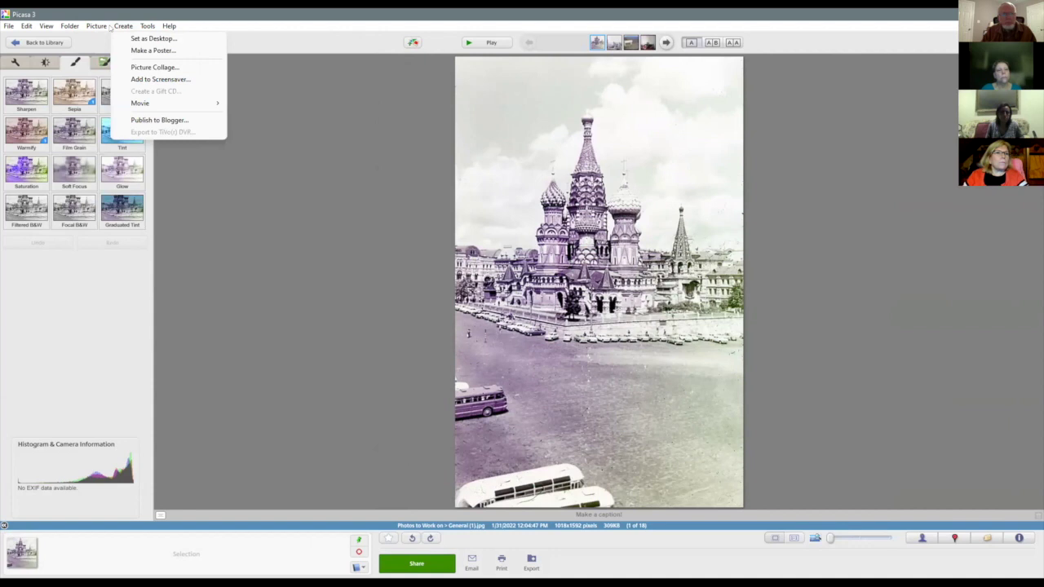
mouse_move(105, 51)
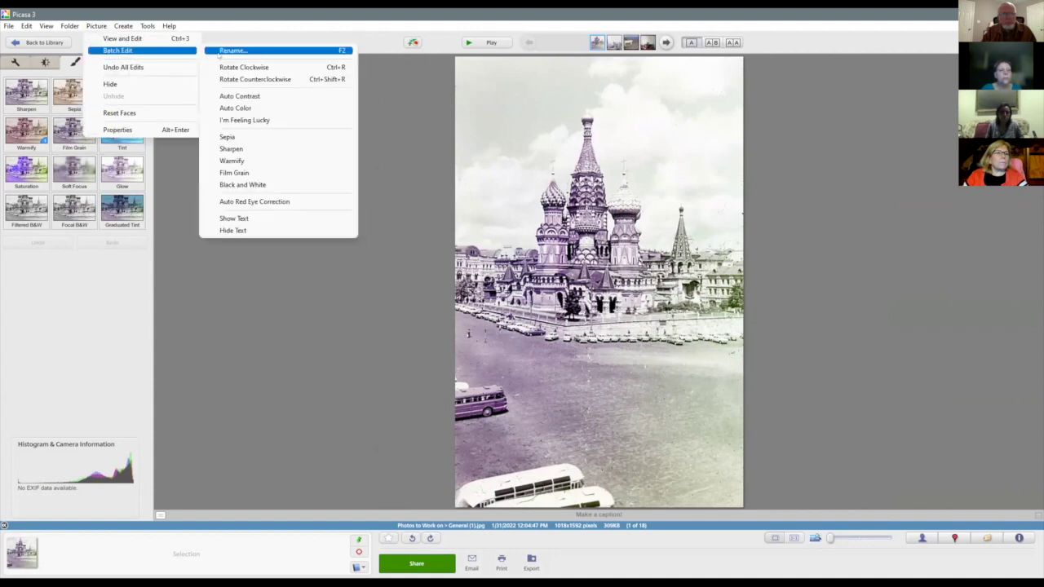
Switch to File Explorer and open the Photos to Work on folder inside Basic Photo Editing.
left_click(221, 11)
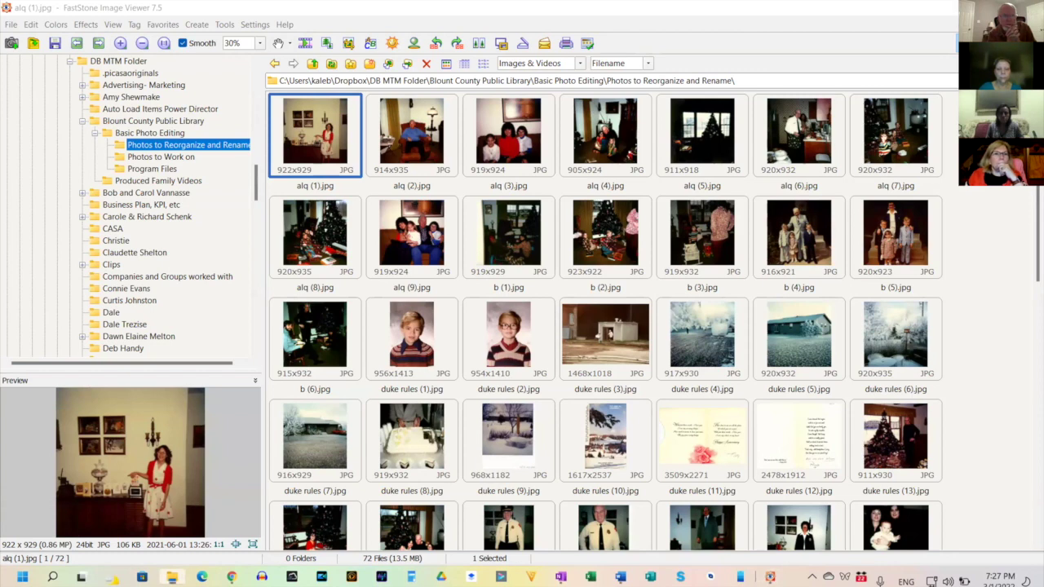
left_click(171, 578)
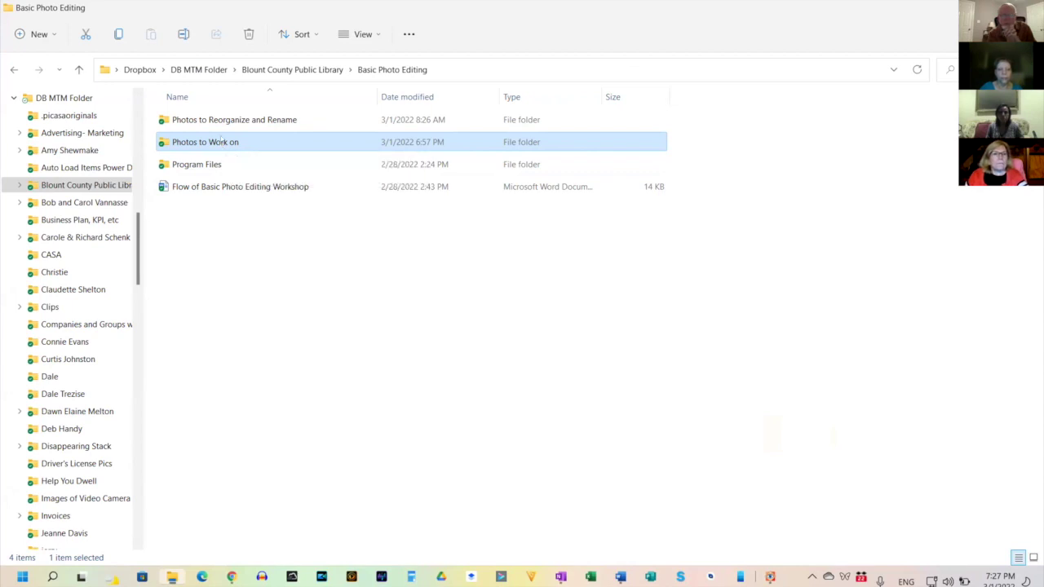
double_click(219, 142)
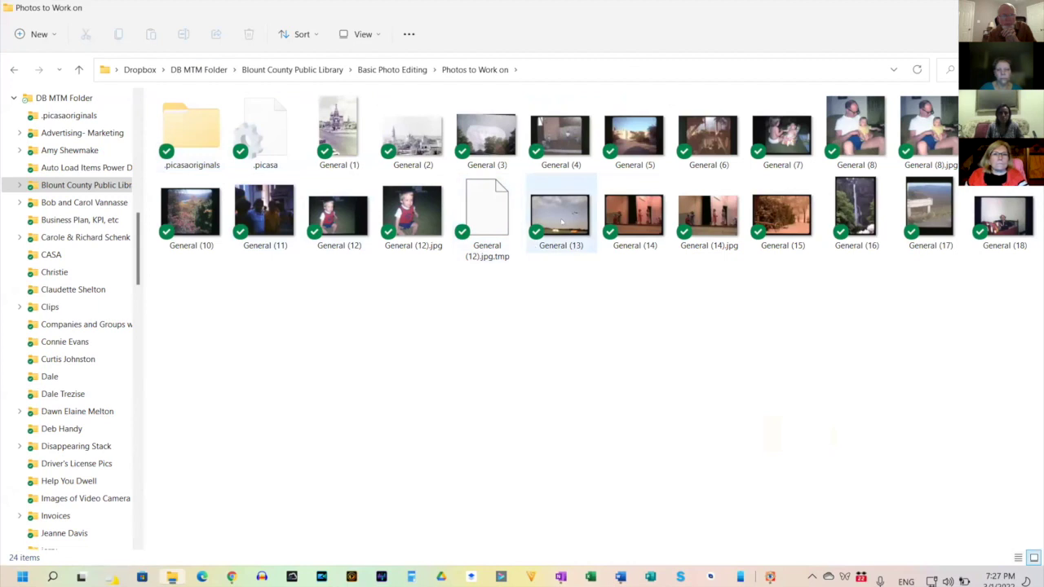
Rename the airplane photo General (13) as Hello.
left_click(561, 220)
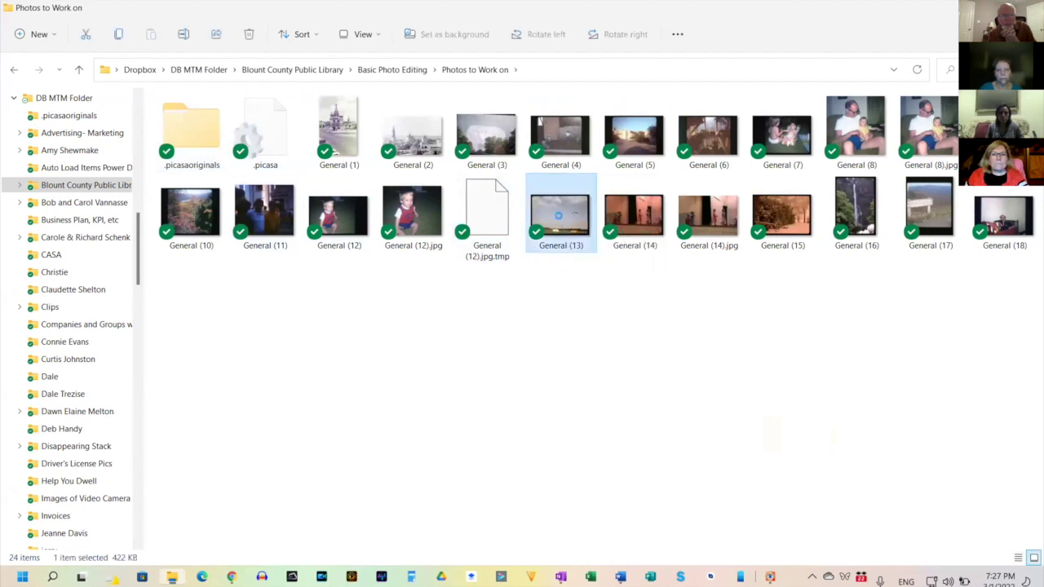
right_click(561, 221)
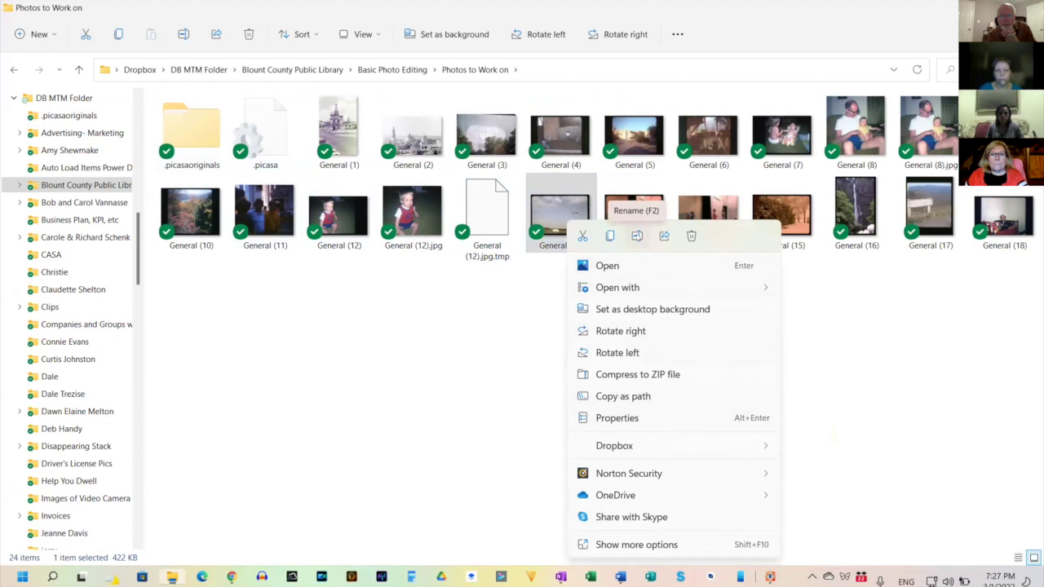
left_click(637, 236)
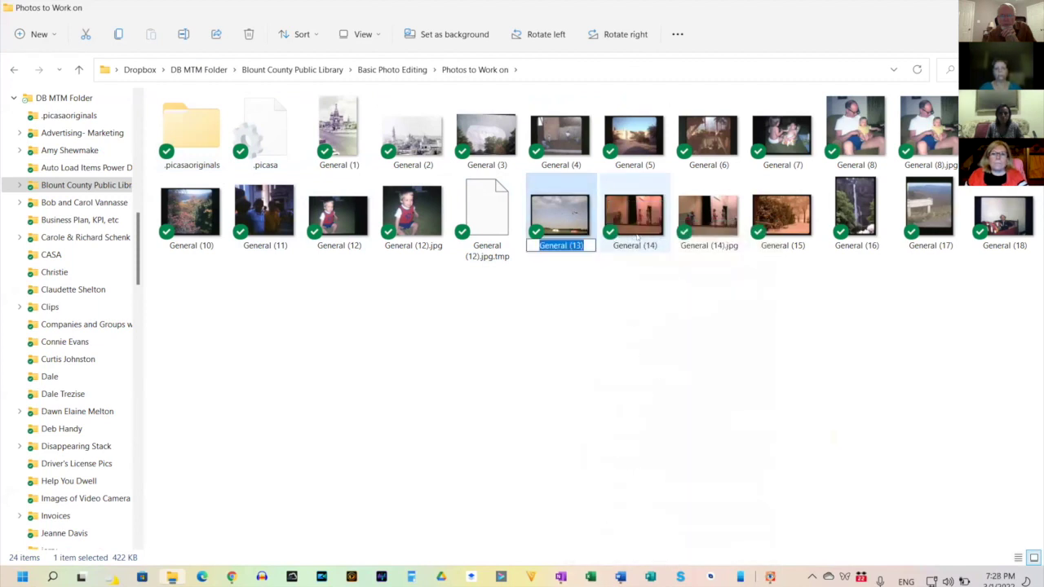
type("Hello")
key("Return")
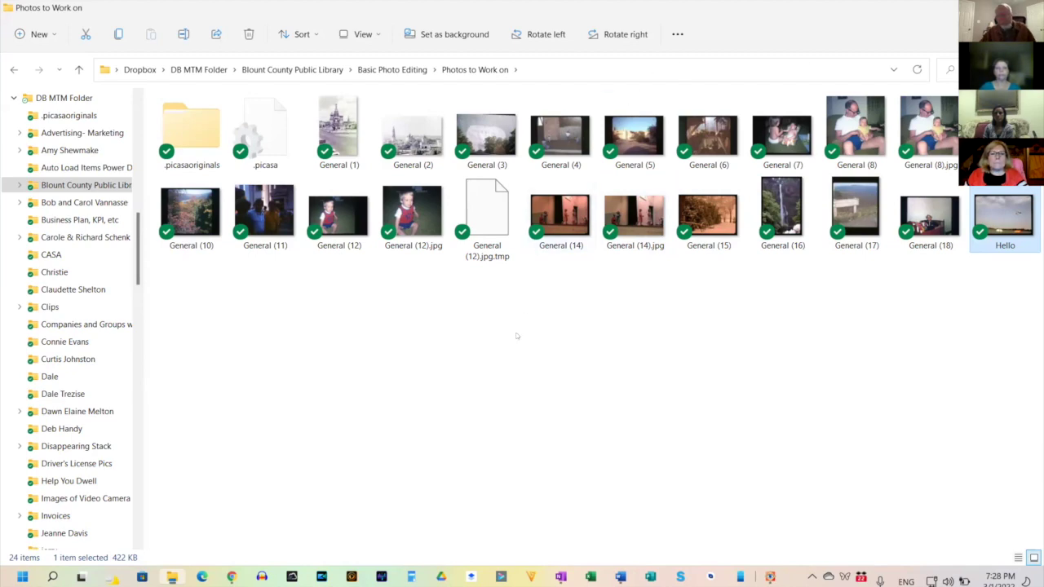
Switch to FastStone Image Viewer and preview the photos alq (2) through alq (7) and b (5) one by one.
left_click(770, 576)
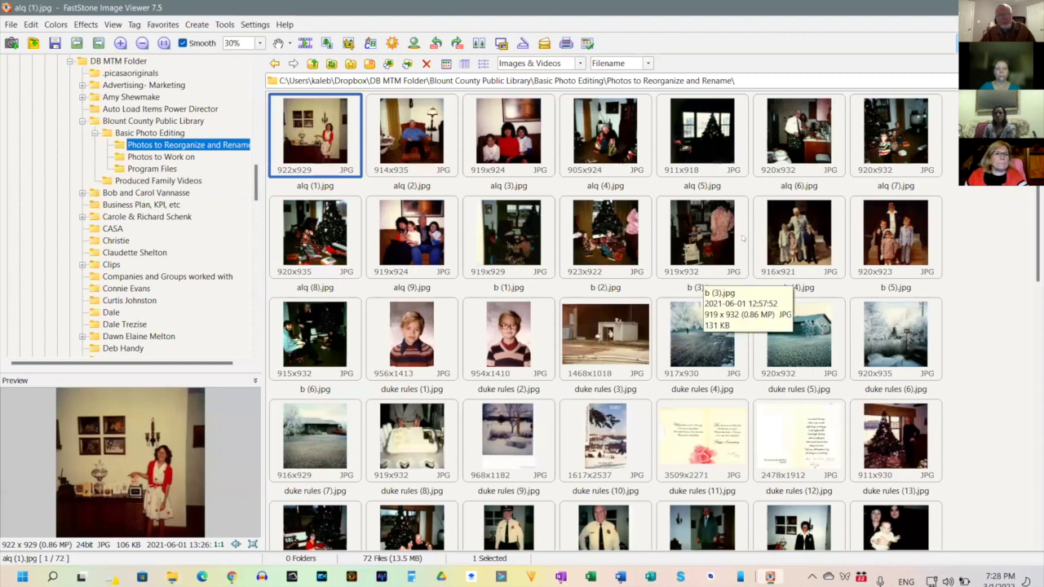
left_click(406, 136)
left_click(493, 139)
left_click(605, 142)
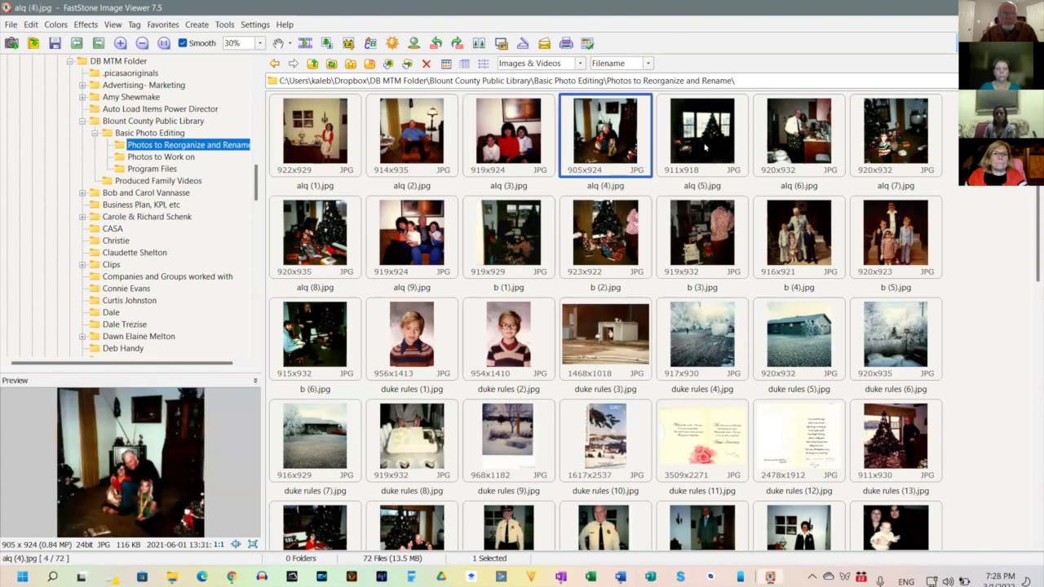
left_click(707, 147)
left_click(768, 148)
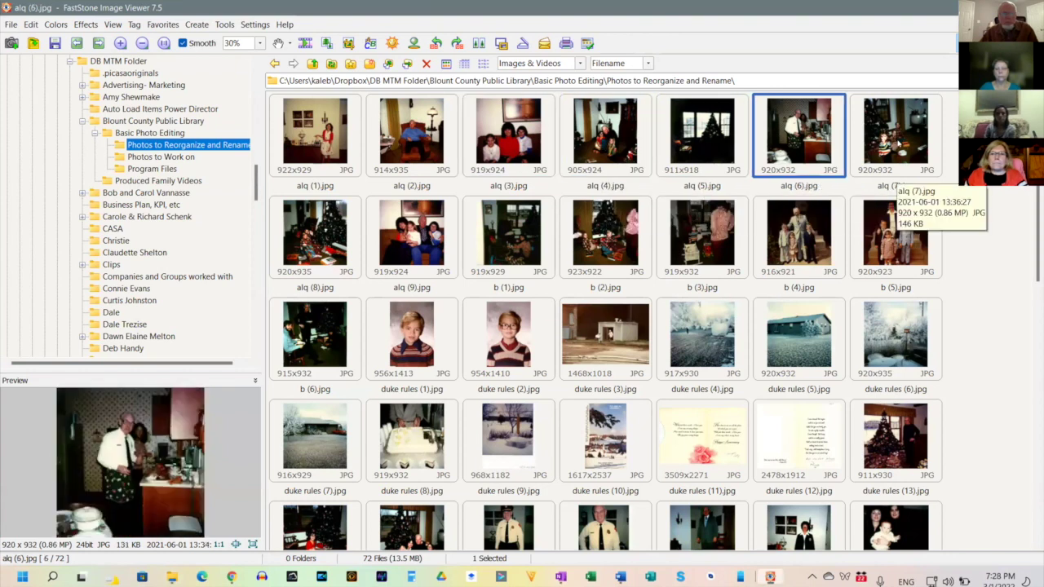
left_click(899, 143)
left_click(897, 237)
Move b (4) to the start of the photo order and place duke rules (1) between alq (2) and alq (3).
left_click(806, 232)
mouse_move(806, 232)
left_mouse_down()
mouse_move(481, 138)
mouse_move(289, 138)
left_mouse_up()
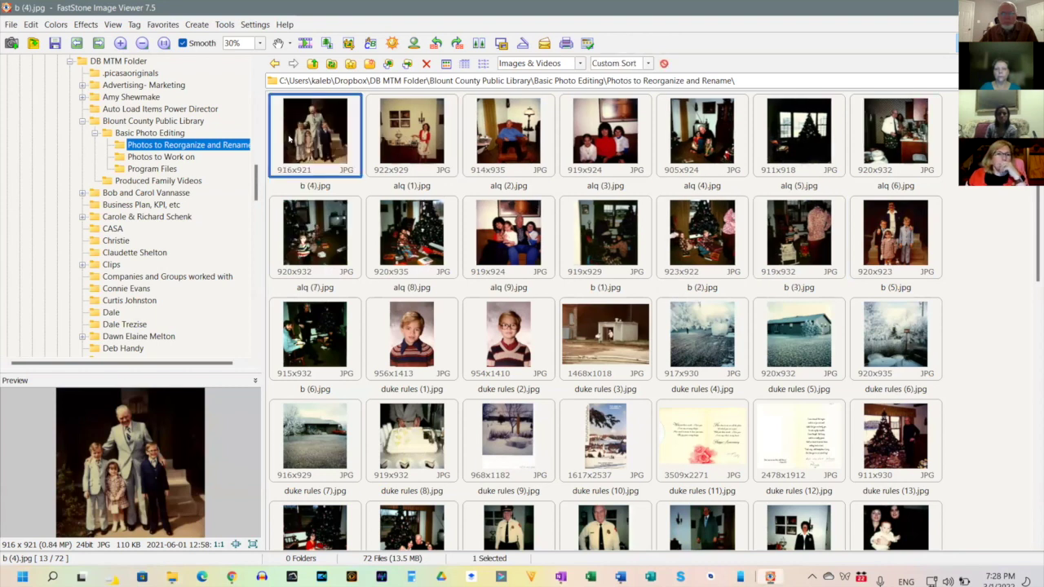
mouse_move(412, 343)
left_mouse_down()
mouse_move(562, 245)
mouse_move(563, 149)
left_mouse_up()
Place duke rules (12) directly after alq (8) and duke rules (5) directly before alq (8) in the photo order.
left_click_drag(783, 441, 552, 258)
left_click(915, 336)
mouse_move(916, 336)
left_mouse_down()
mouse_move(839, 319)
mouse_move(842, 278)
mouse_move(476, 267)
left_mouse_up()
Place spine clip (3) between duke rules (8) and duke rules (9), and tapestry (6) between spine clip (10) and spine clip (11).
left_click_drag(697, 534, 559, 396)
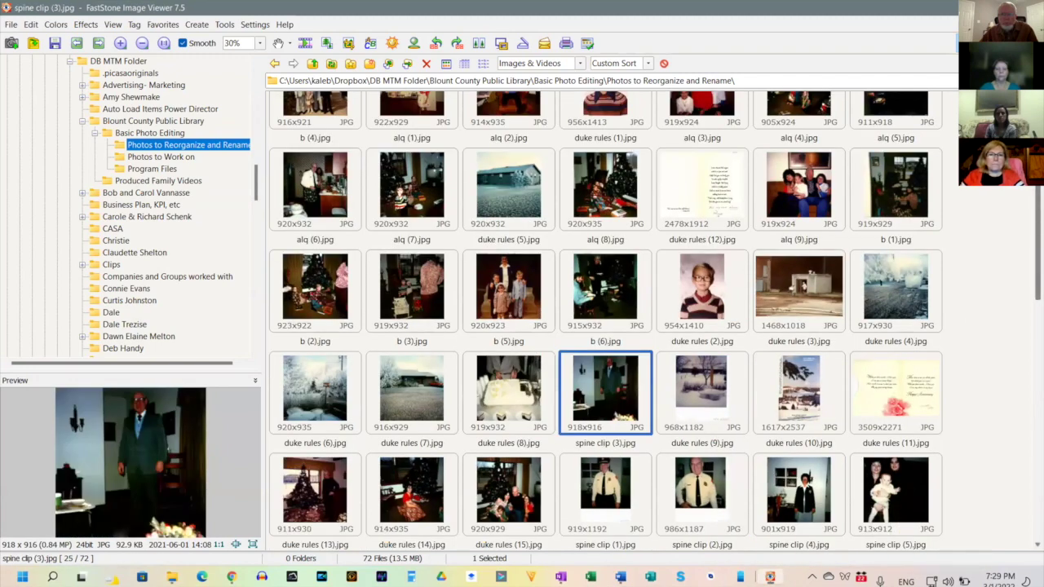
scroll(854, 398, "down", 3)
left_click_drag(799, 465, 744, 382)
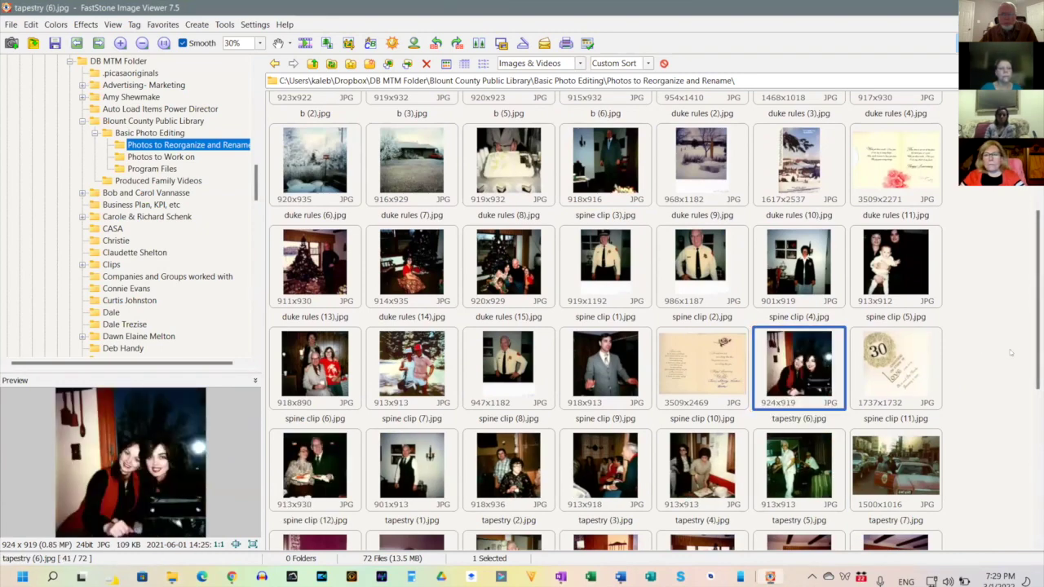
scroll(605, 318, "up", 3)
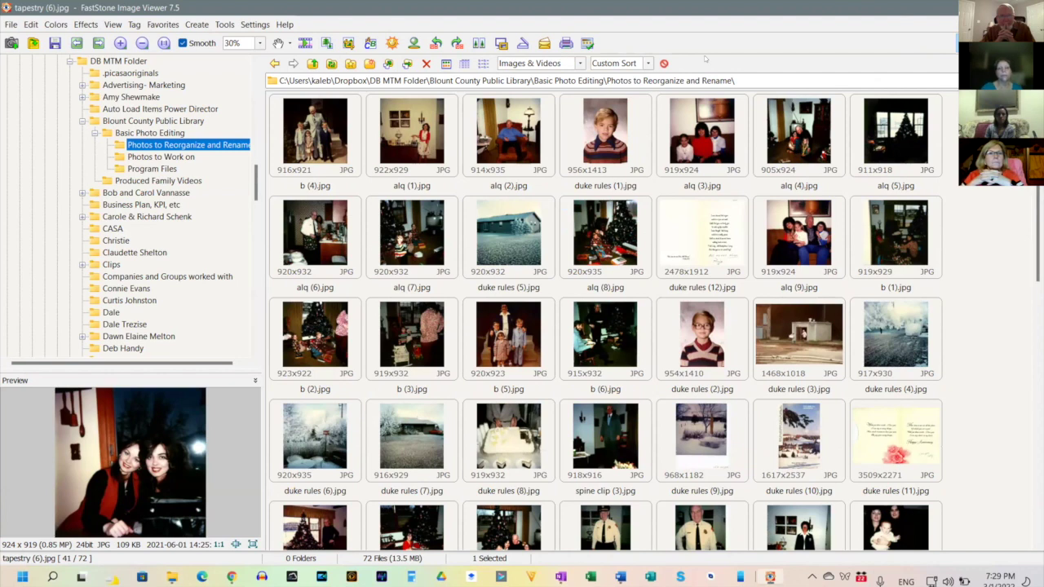
left_click(932, 11)
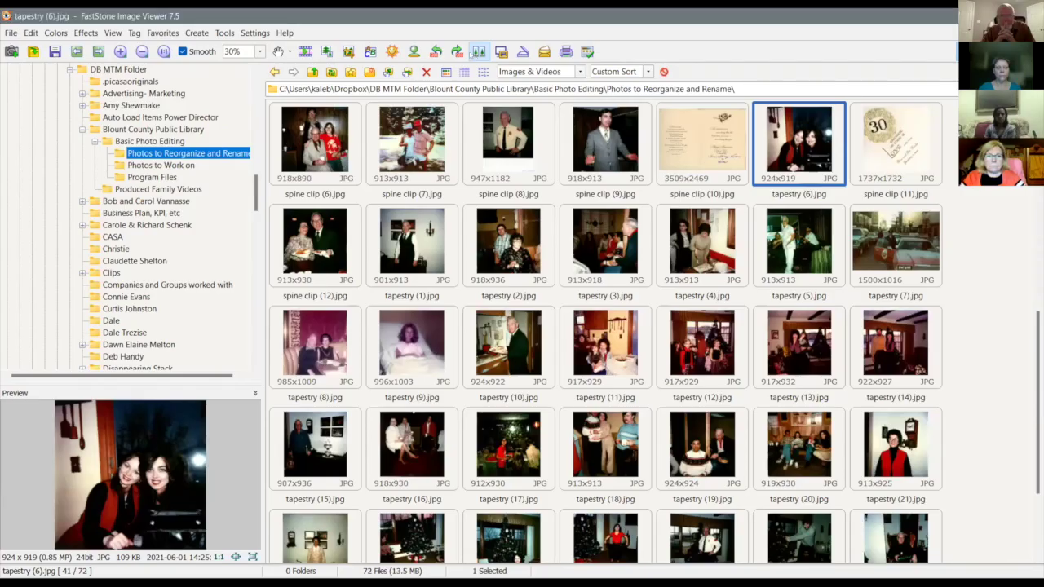
left_click(753, 63)
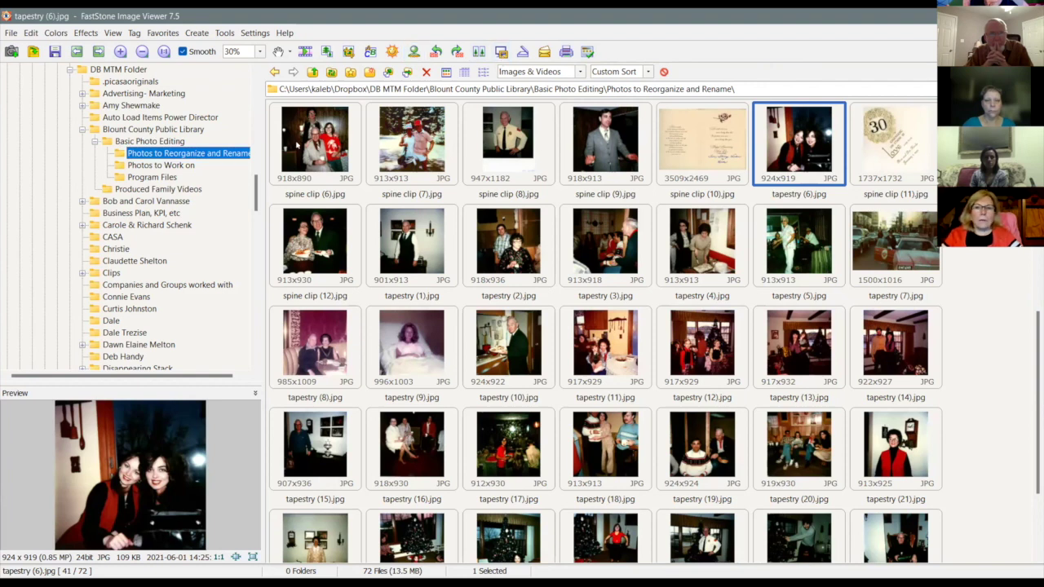
right_click(296, 144)
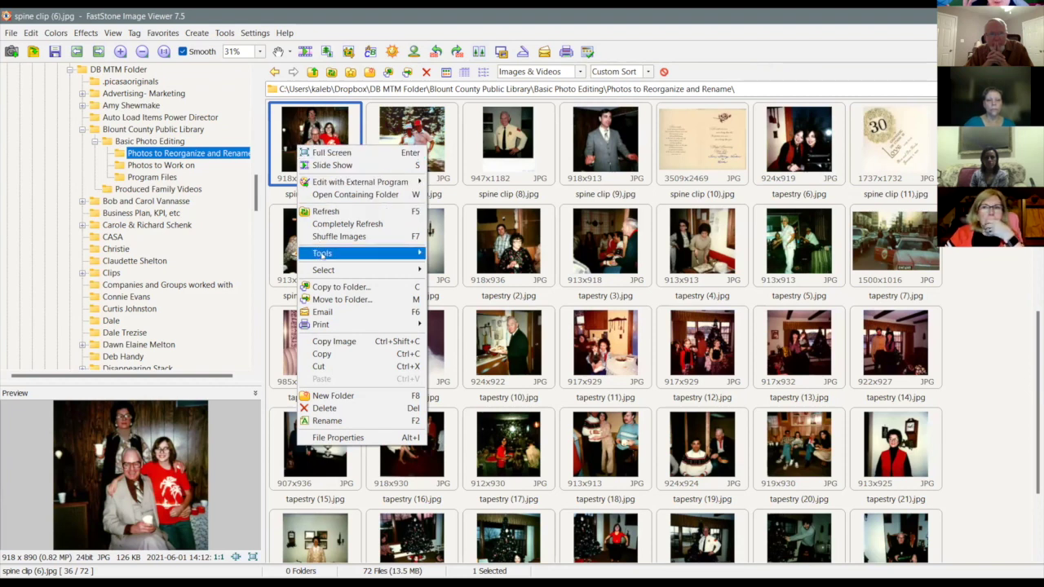
mouse_move(322, 253)
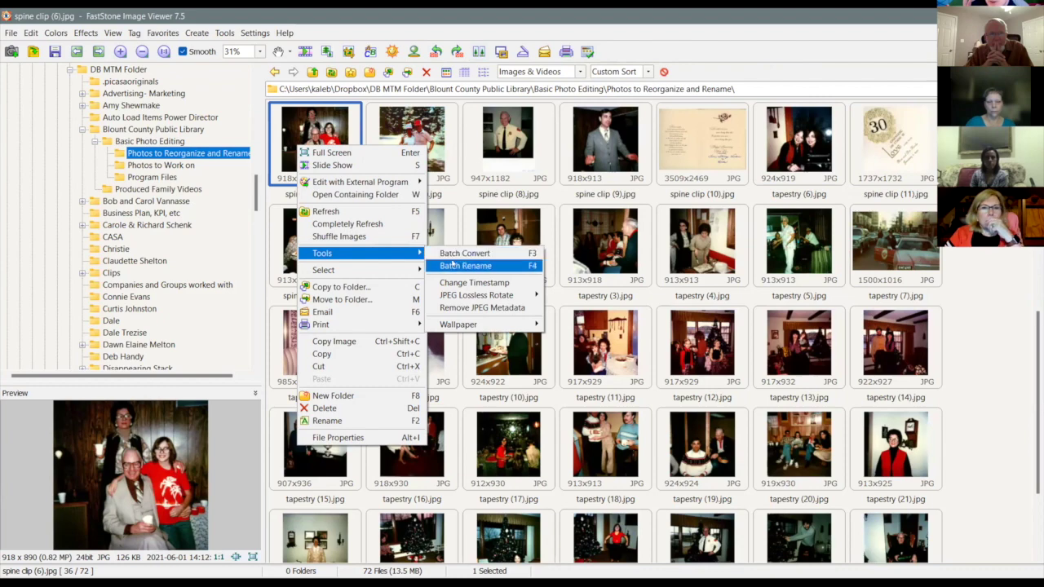
left_click(453, 263)
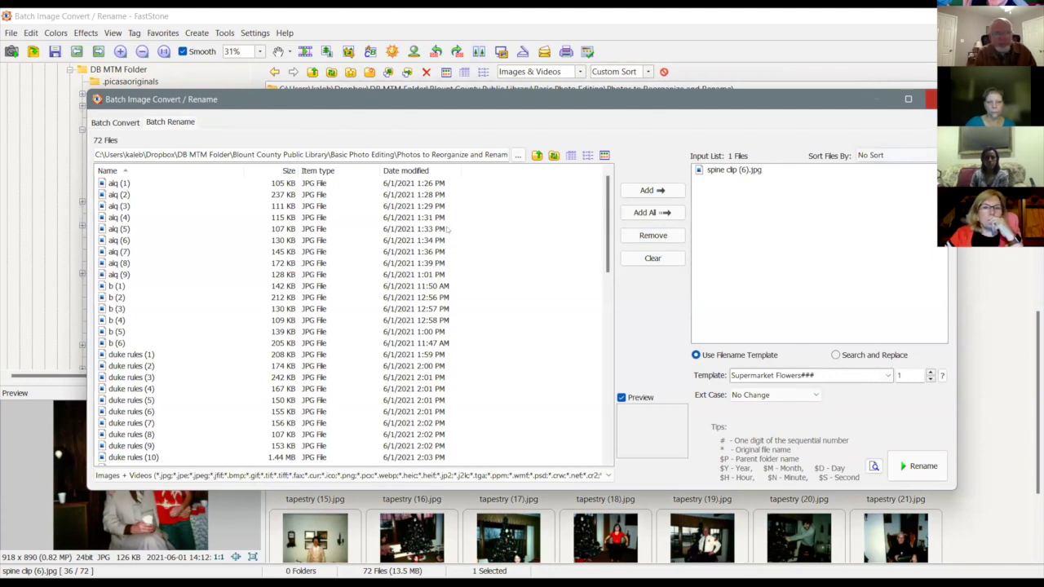
key("Escape")
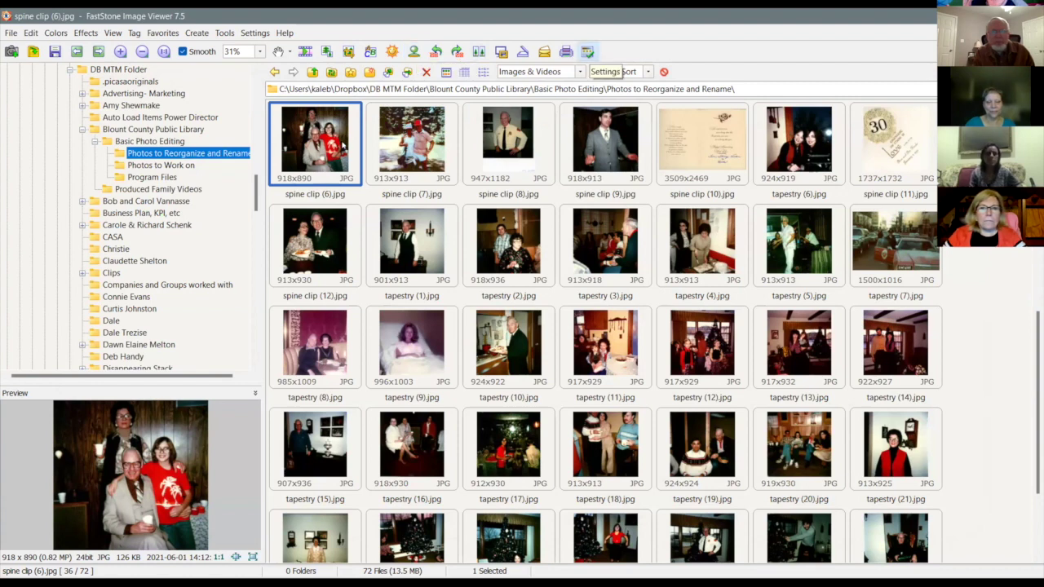
right_click(344, 145)
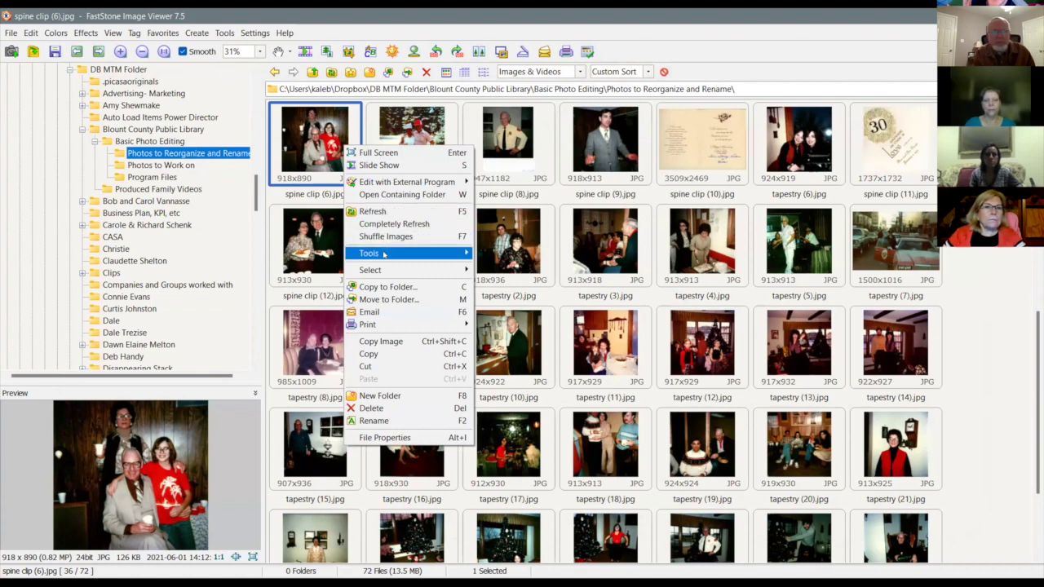
mouse_move(383, 254)
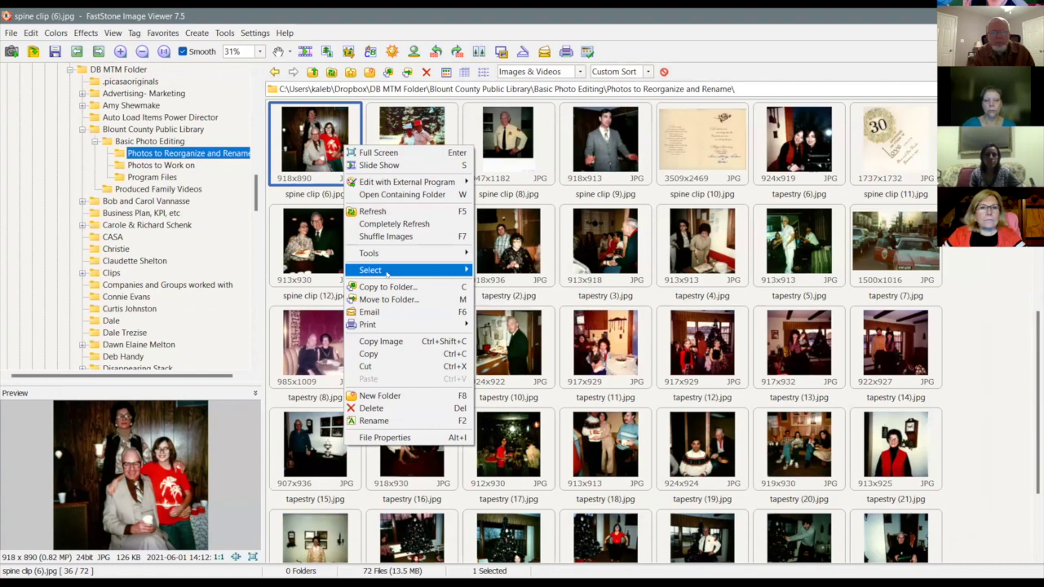
left_click(374, 421)
left_click(638, 322)
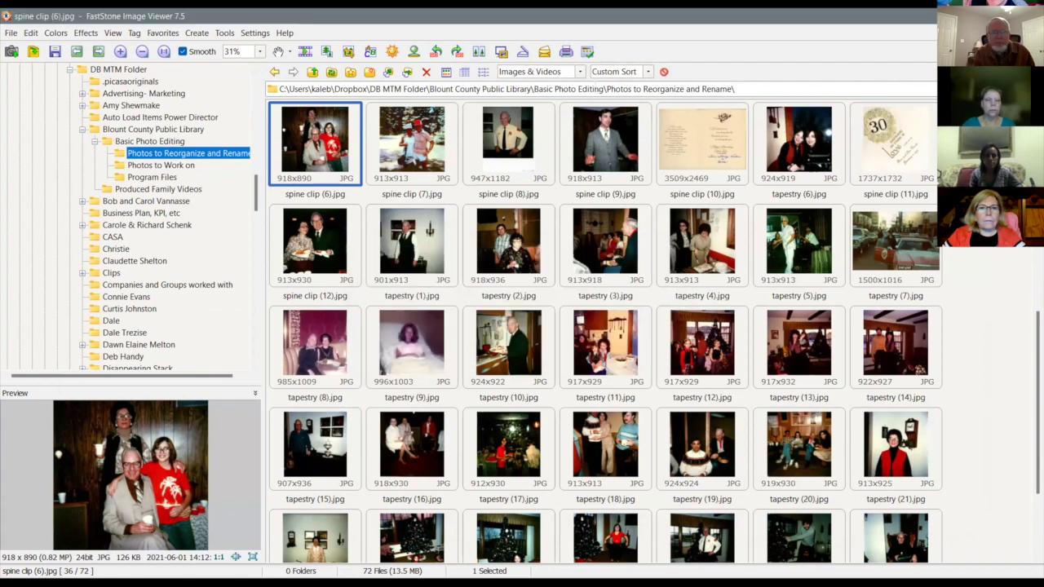
left_click(256, 32)
mouse_move(225, 33)
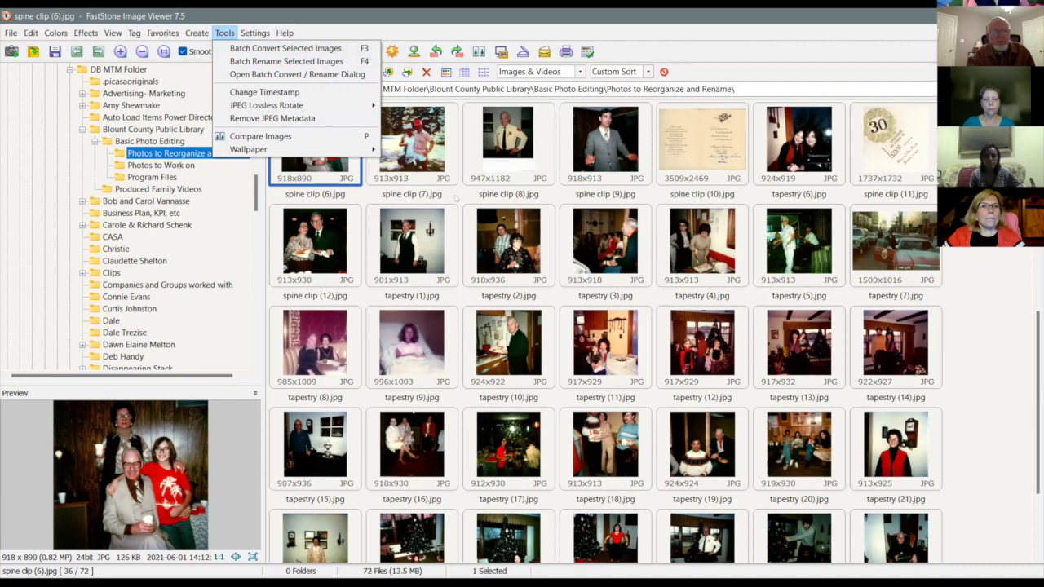
left_click(457, 198)
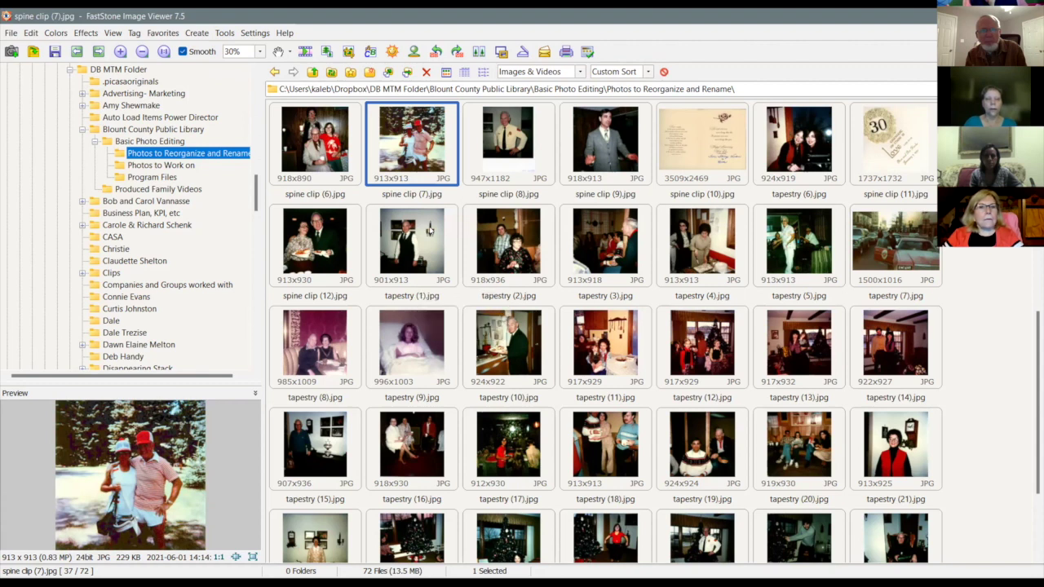
Select all photos in the folder, load them into Batch Rename and look through the input list.
key("ctrl+a")
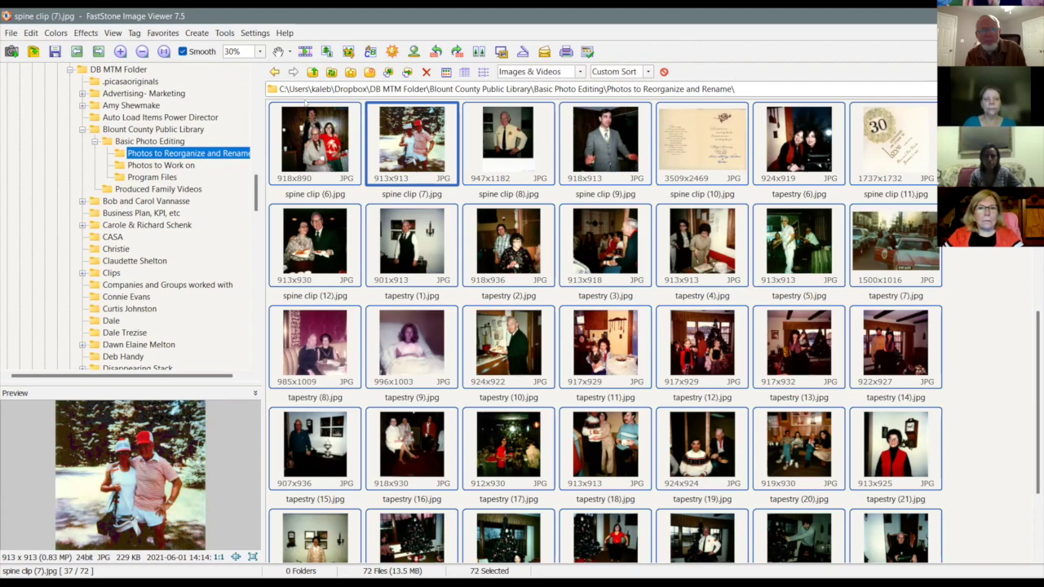
right_click(306, 150)
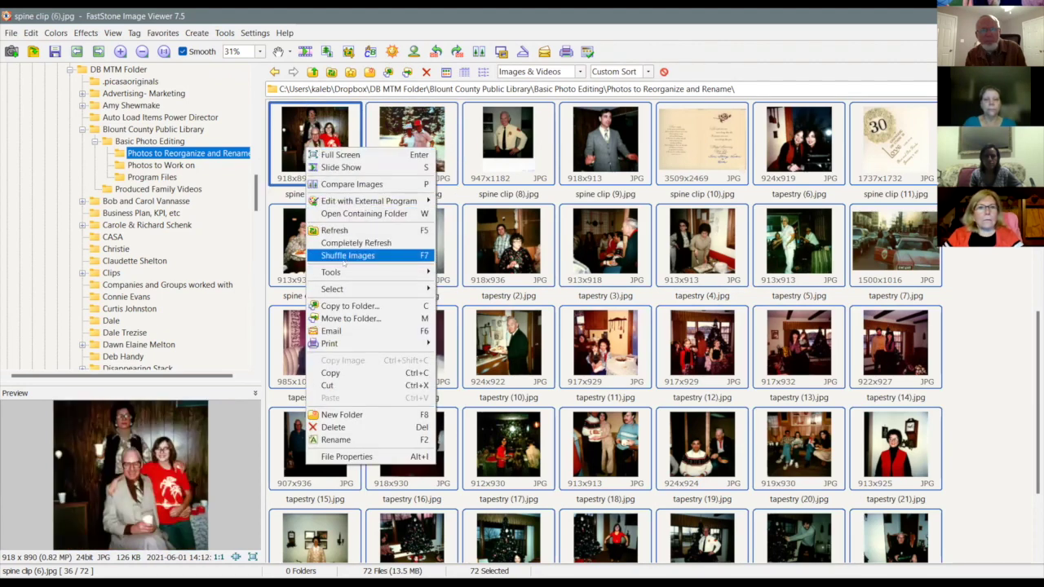
mouse_move(345, 269)
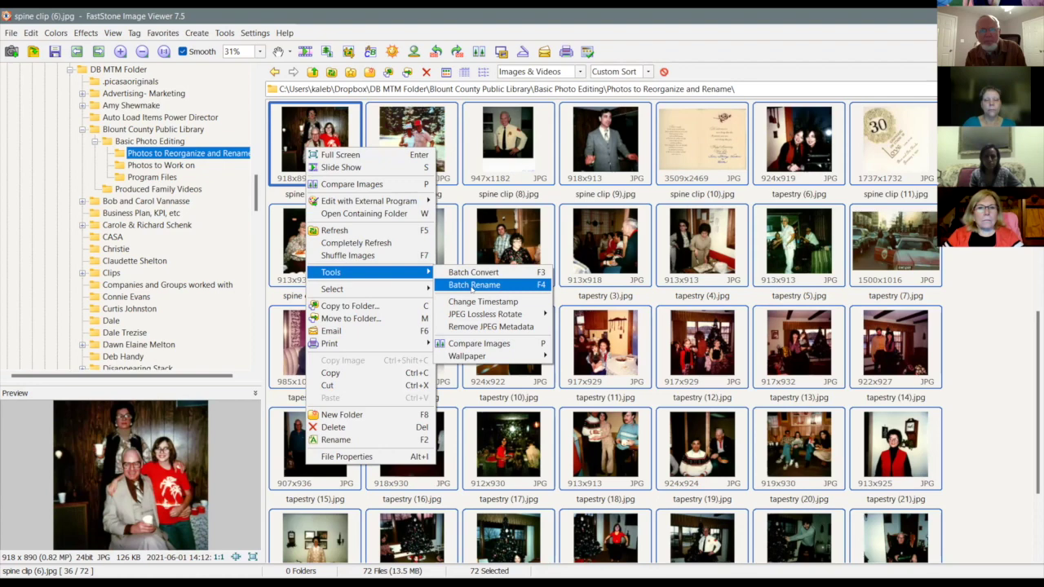
left_click(473, 285)
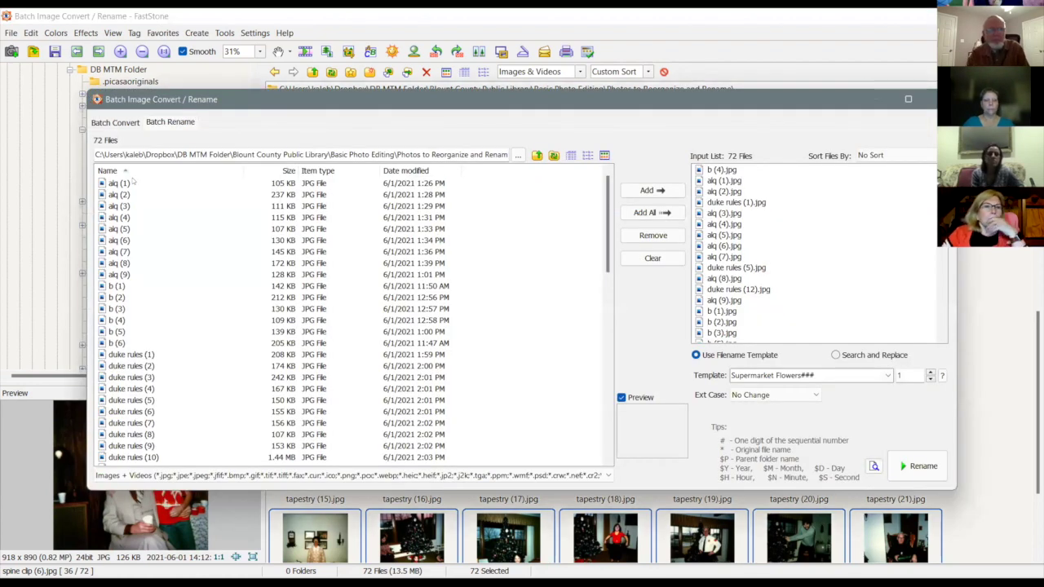
mouse_move(608, 186)
left_mouse_down()
mouse_move(608, 371)
mouse_move(608, 186)
left_mouse_up()
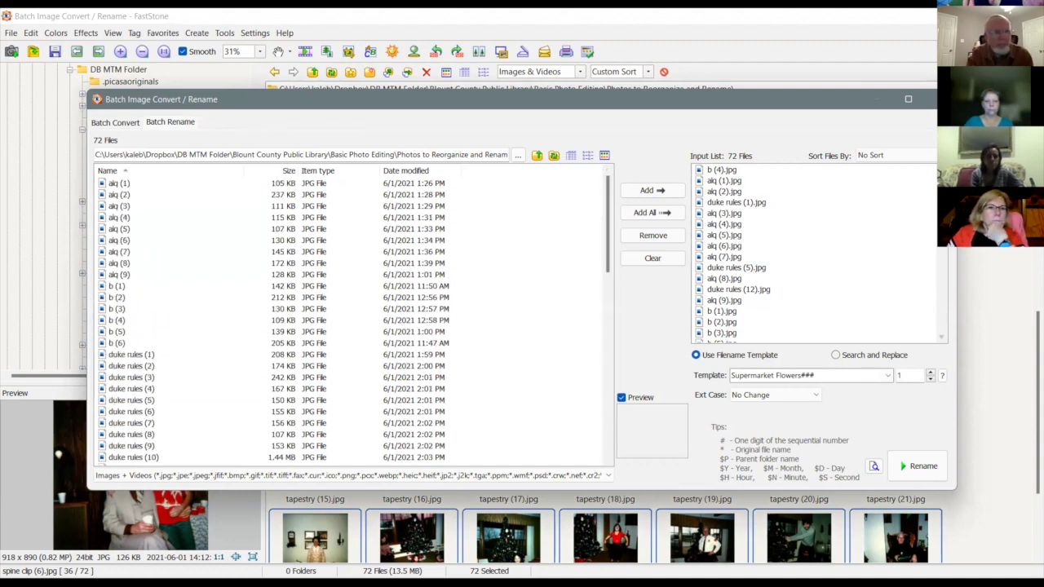
scroll(815, 253, "down", 20)
scroll(816, 253, "up", 20)
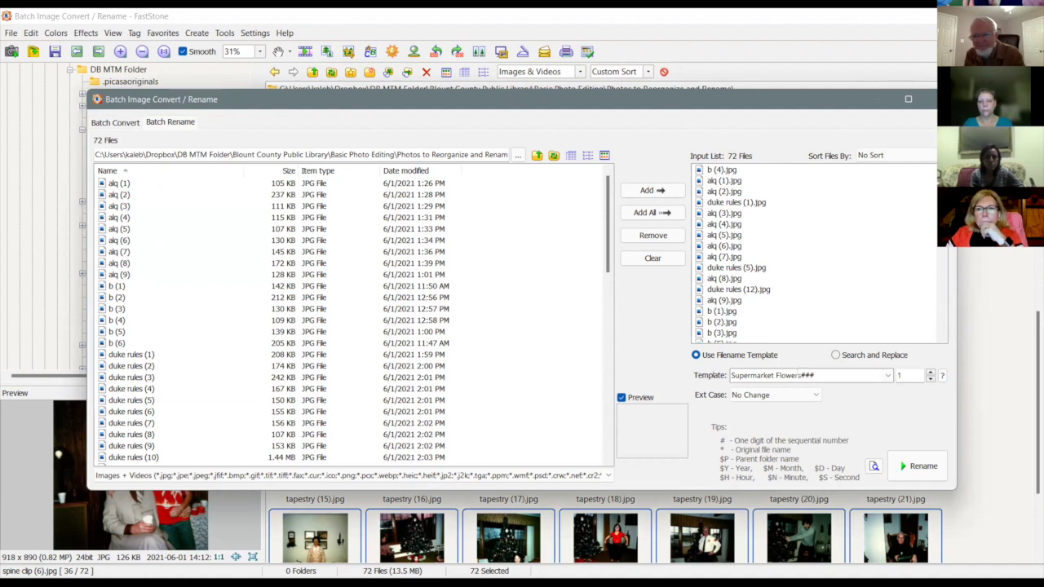
Set the filename template to BasicPhotoEditing### with the sequential number starting from 1.
triple_click(798, 375)
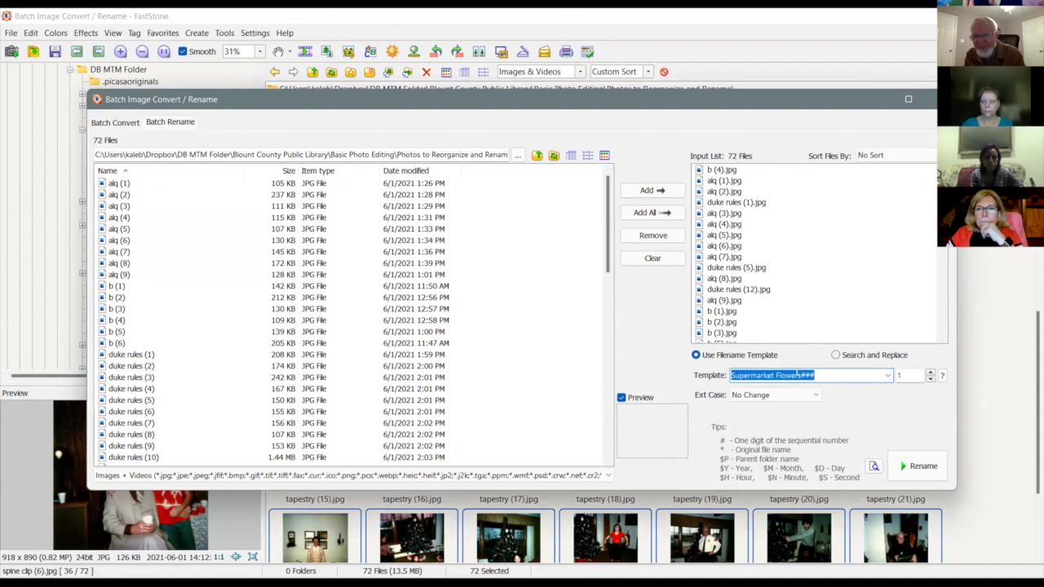
left_click_drag(732, 375, 801, 375)
type("BasicPhotoEditing")
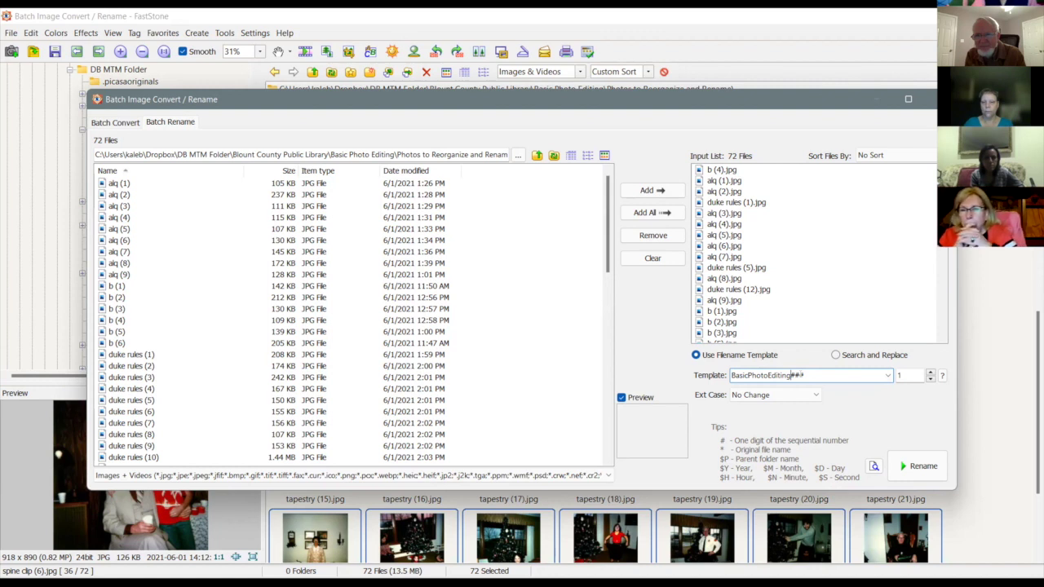
double_click(908, 375)
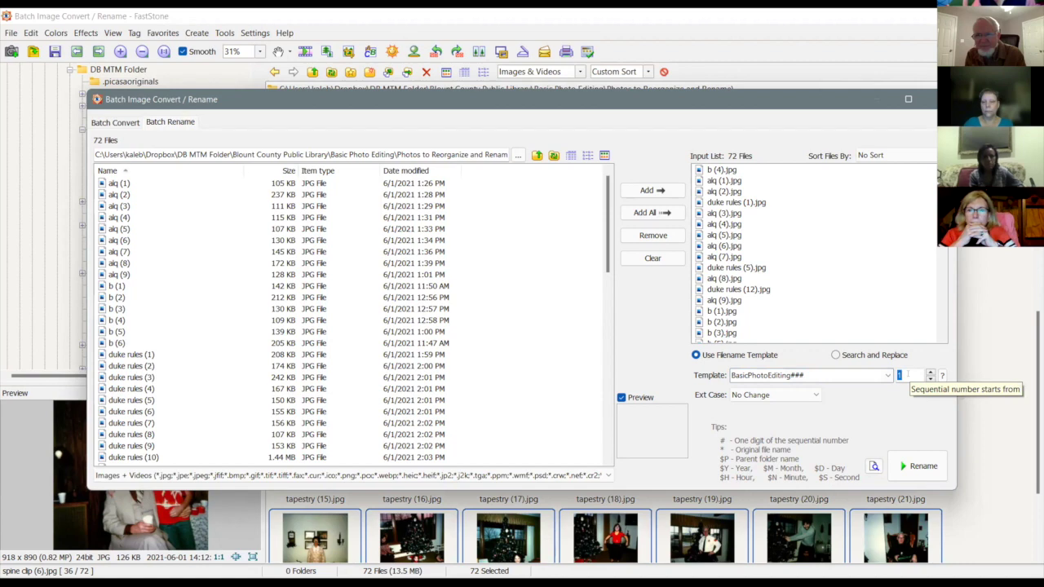
Rename all files in the input list with the BasicPhotoEditing### template and close the rename report.
left_click(919, 467)
left_click(919, 467)
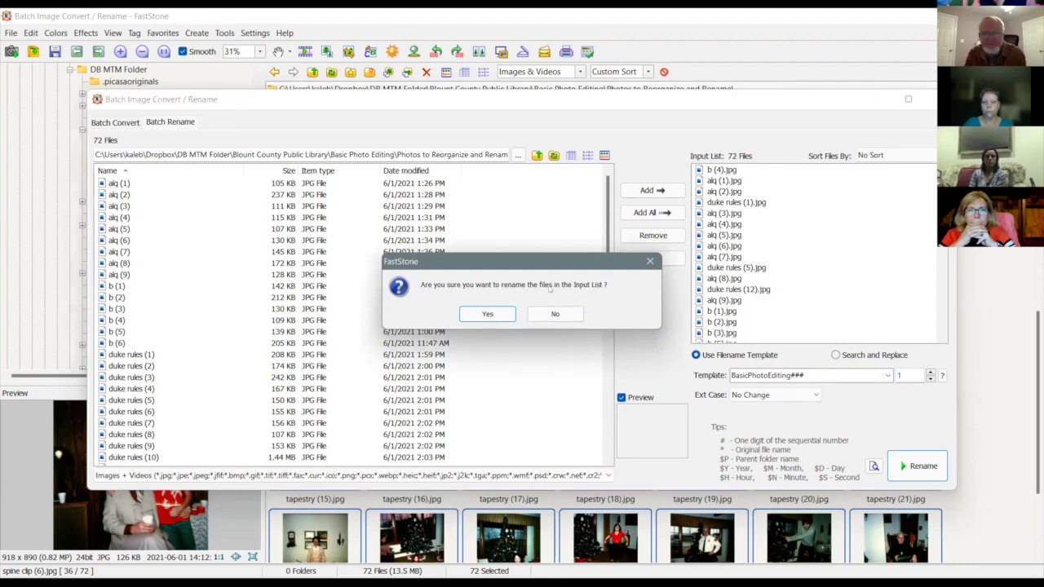
left_click(487, 314)
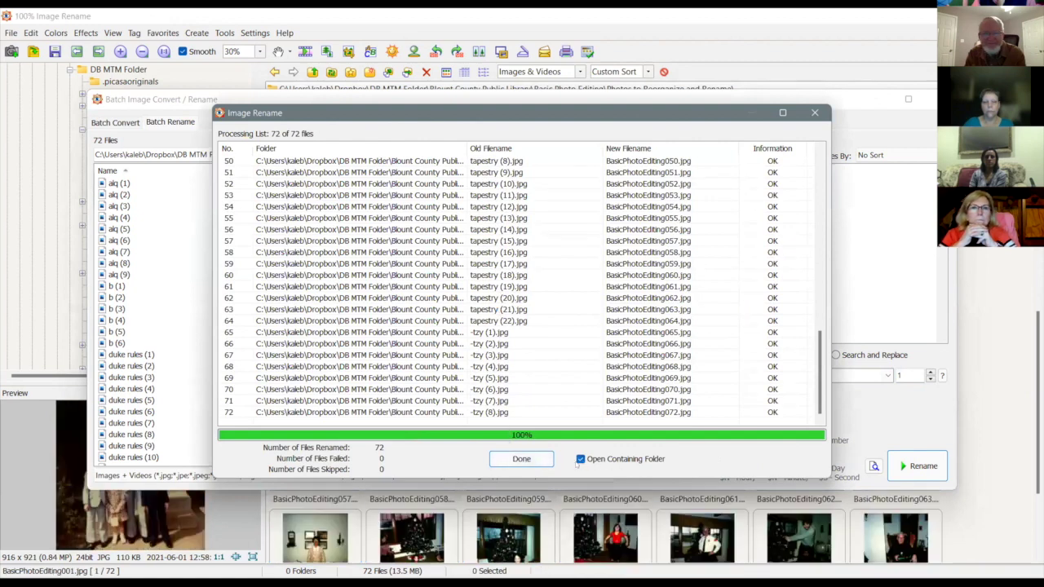
left_click(526, 458)
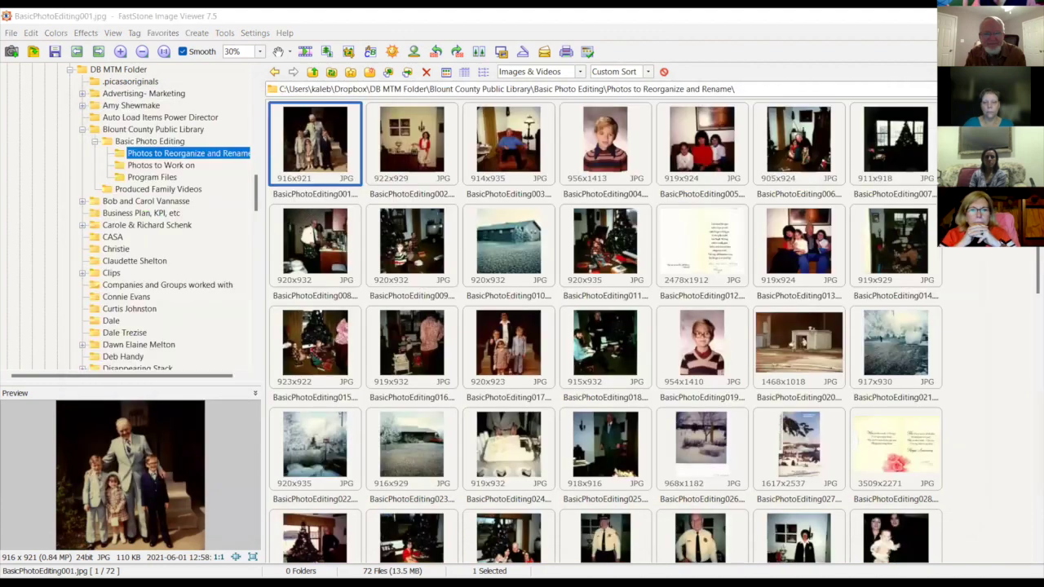
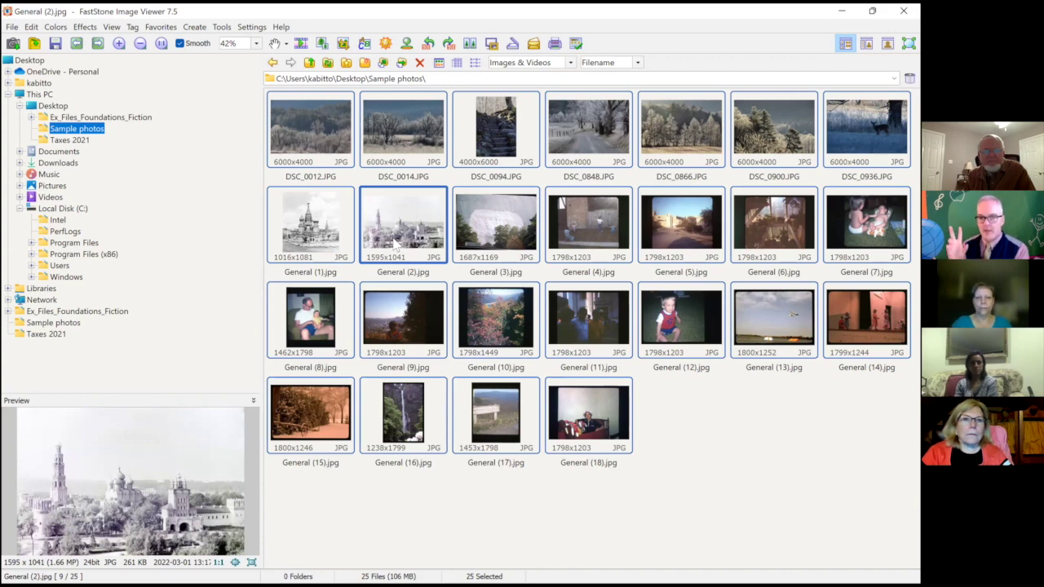
Open Batch Rename for all selected photos in the Sample photos folder.
right_click(292, 145)
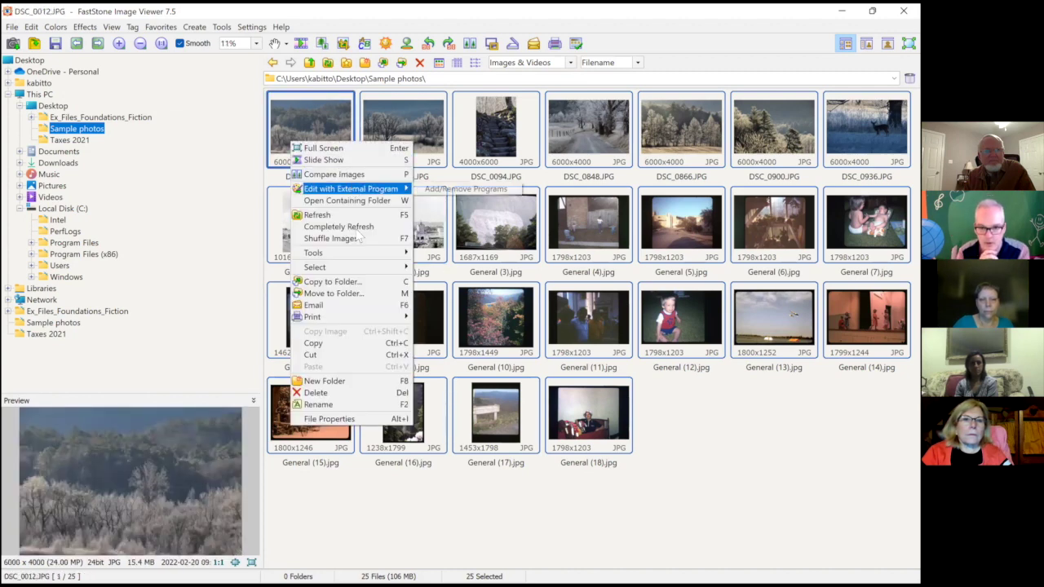
mouse_move(364, 257)
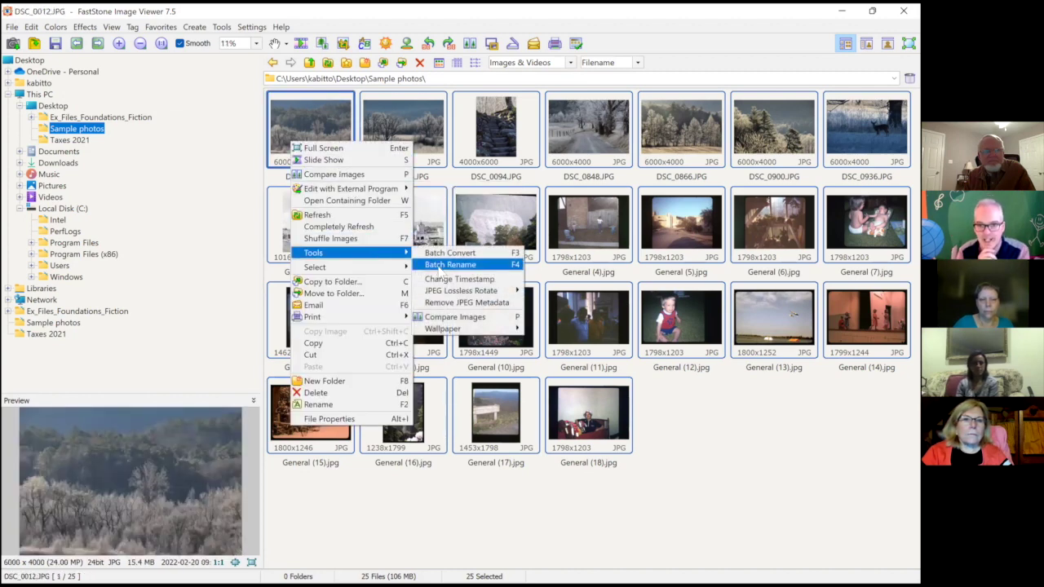
left_click(441, 266)
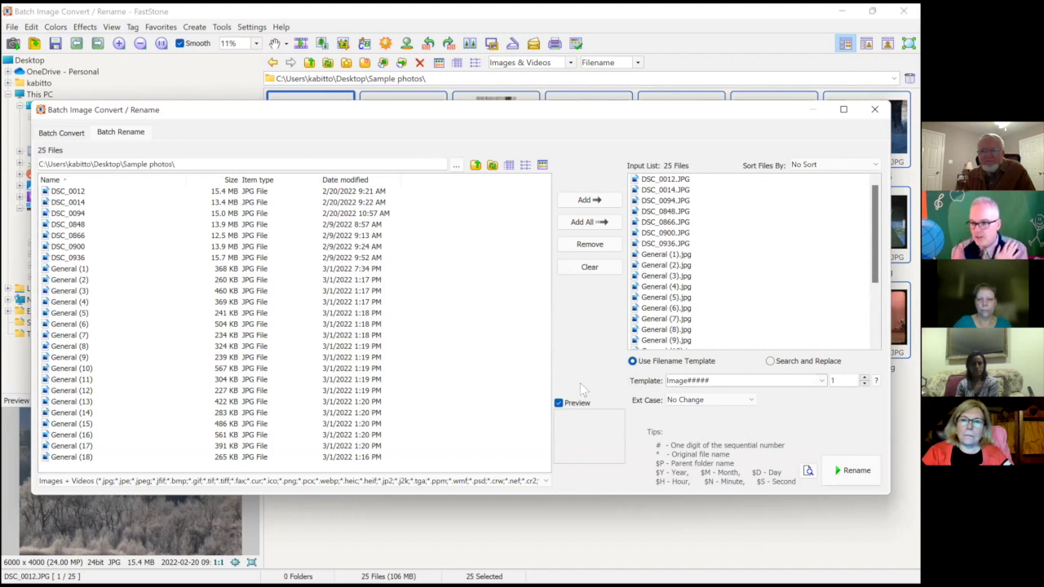
Change the filename template to BatchTest#####, keeping the five sequential number digits.
double_click(687, 381)
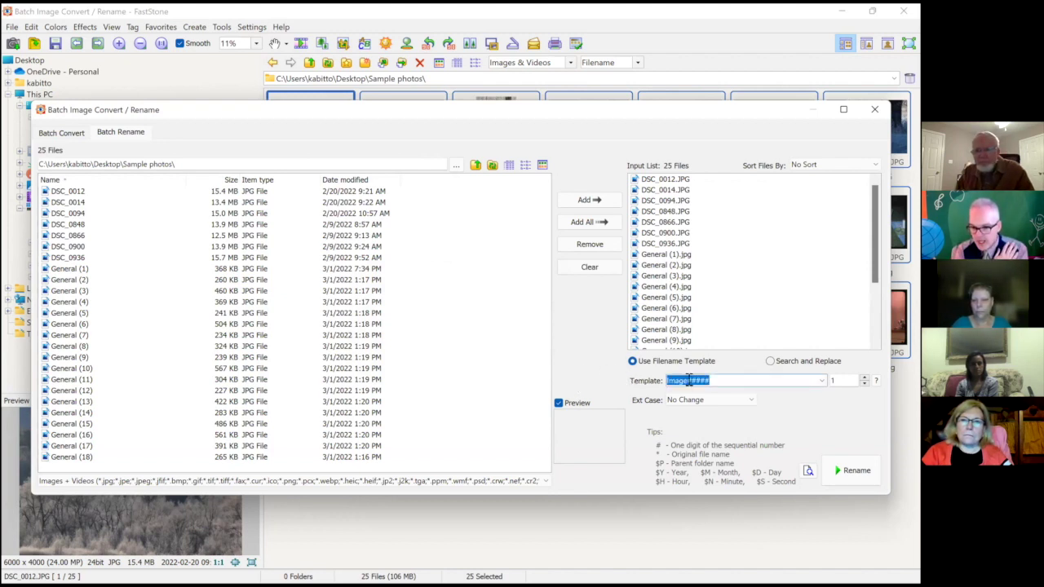
left_click(687, 380)
key("BackSpace")
key("BackSpace")
key("BackSpace")
key("BackSpace")
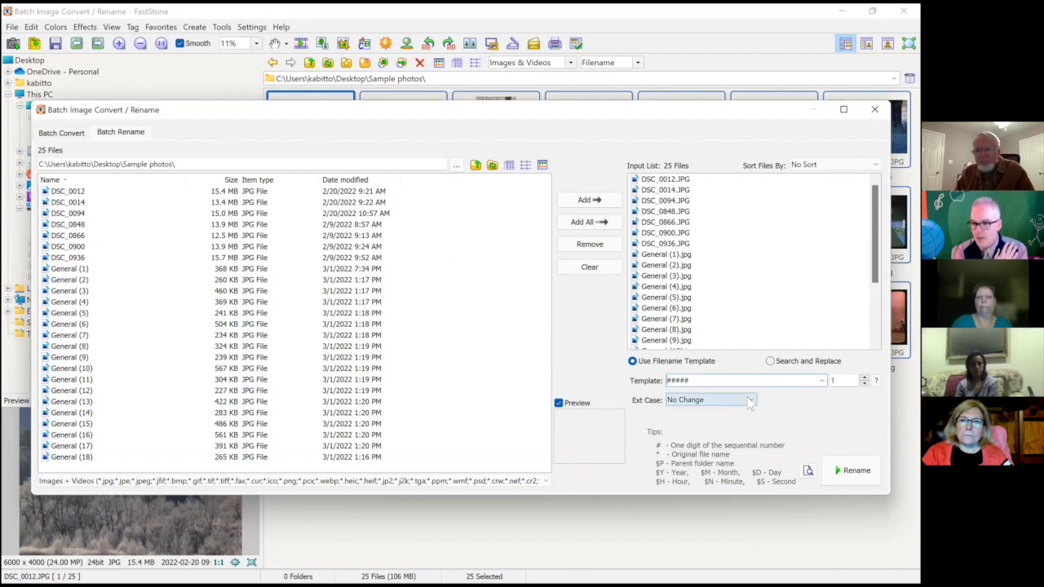
type("Batch ")
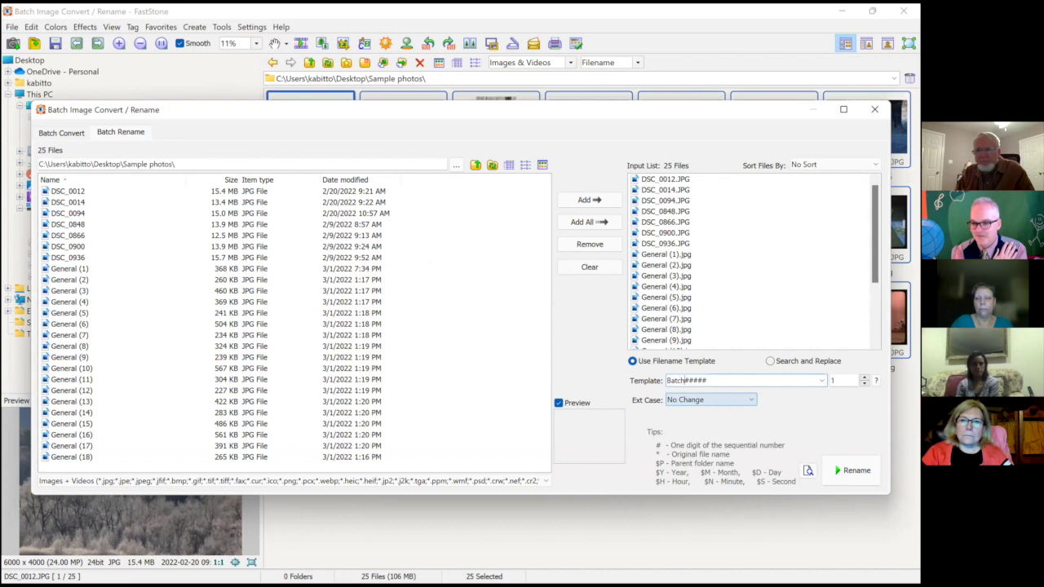
type("te")
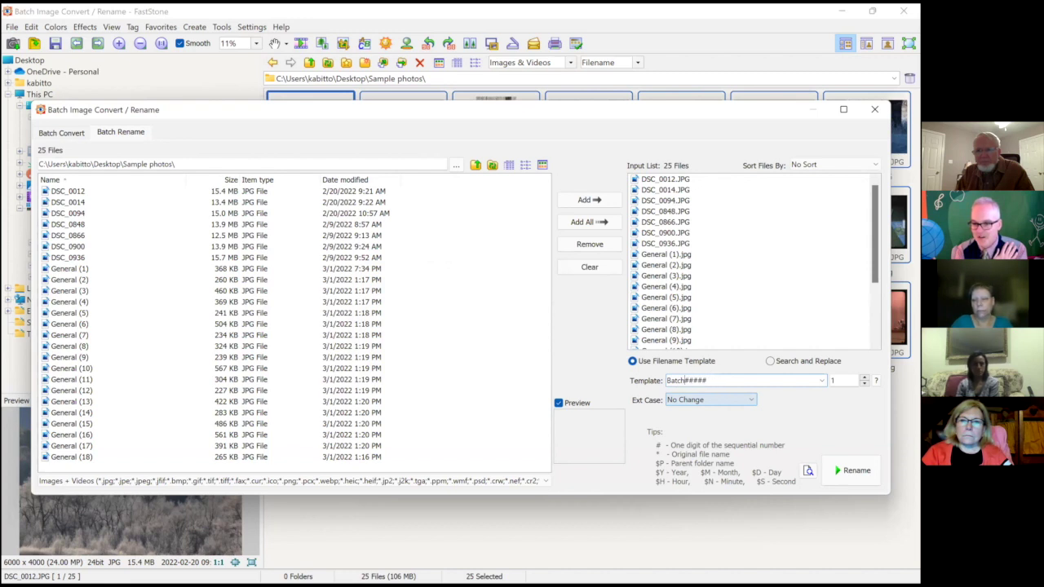
type("st")
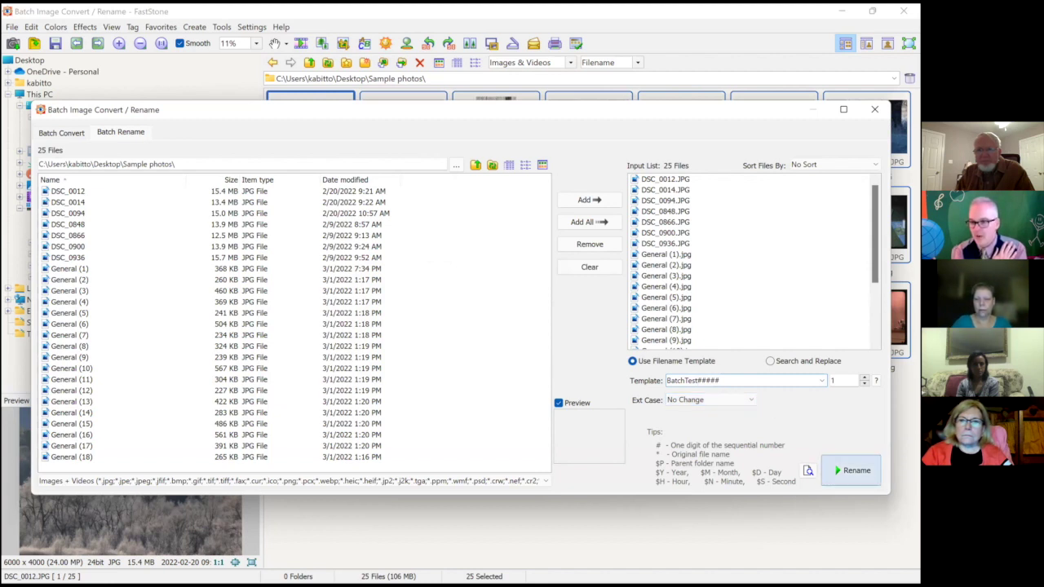
Rename the Sample photos files with the BatchTest##### template and close the rename report.
left_click(852, 471)
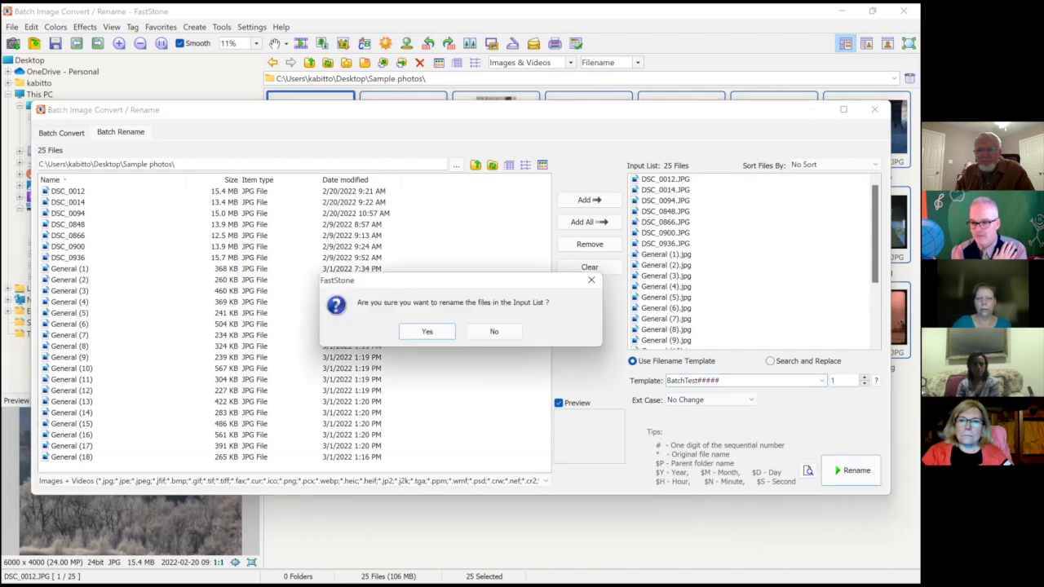
left_click(427, 332)
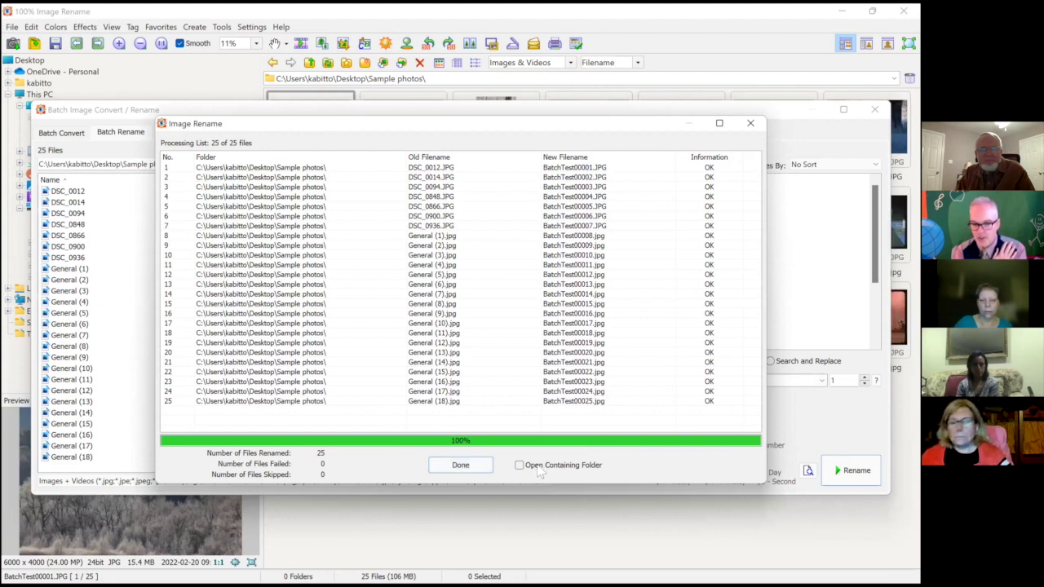
left_click(460, 466)
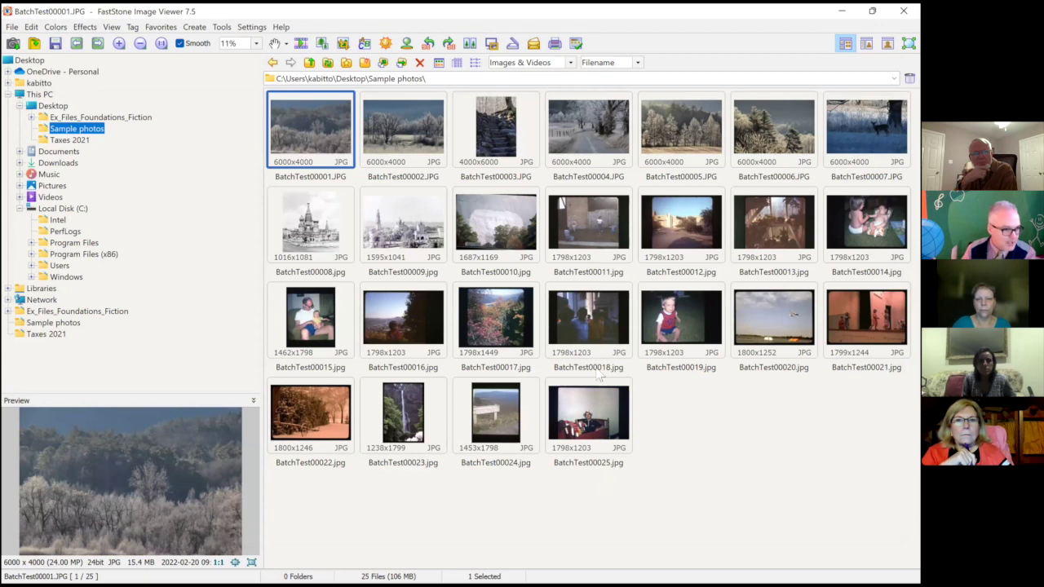
Move BatchTest00012 between BatchTest00017 and BatchTest00018 in the photo order.
left_click(591, 303)
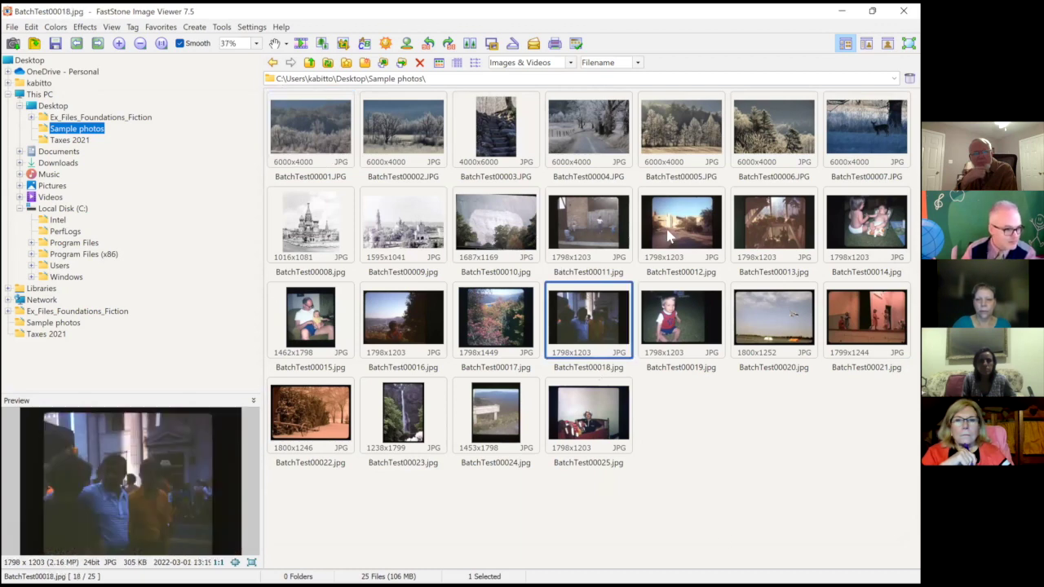
left_click_drag(667, 236, 540, 318)
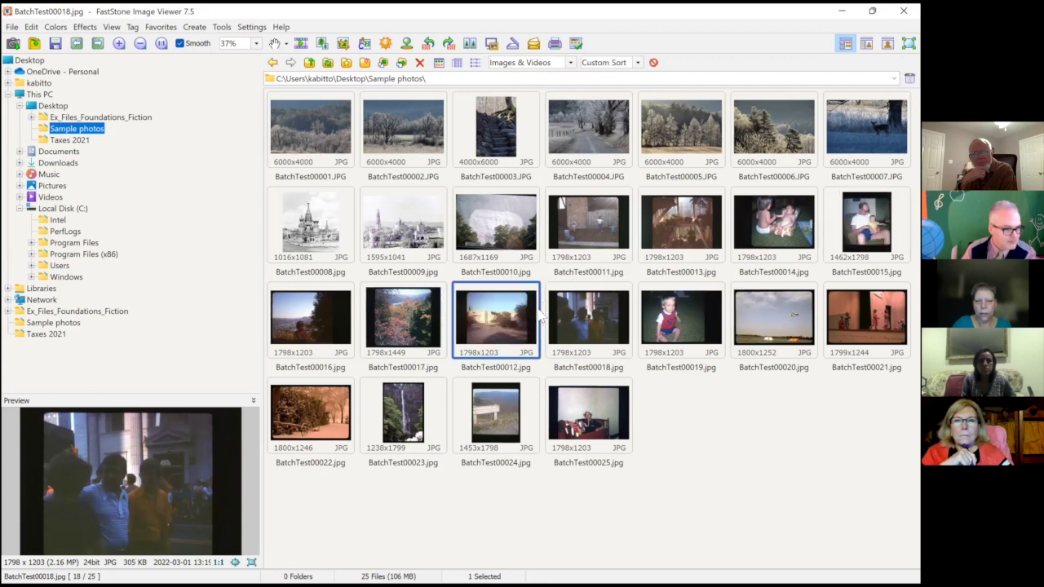
Move BatchTest00025 between BatchTest00013 and BatchTest00014, and BatchTest00008 between BatchTest00022 and BatchTest00023.
key("End")
left_click_drag(589, 413, 724, 235)
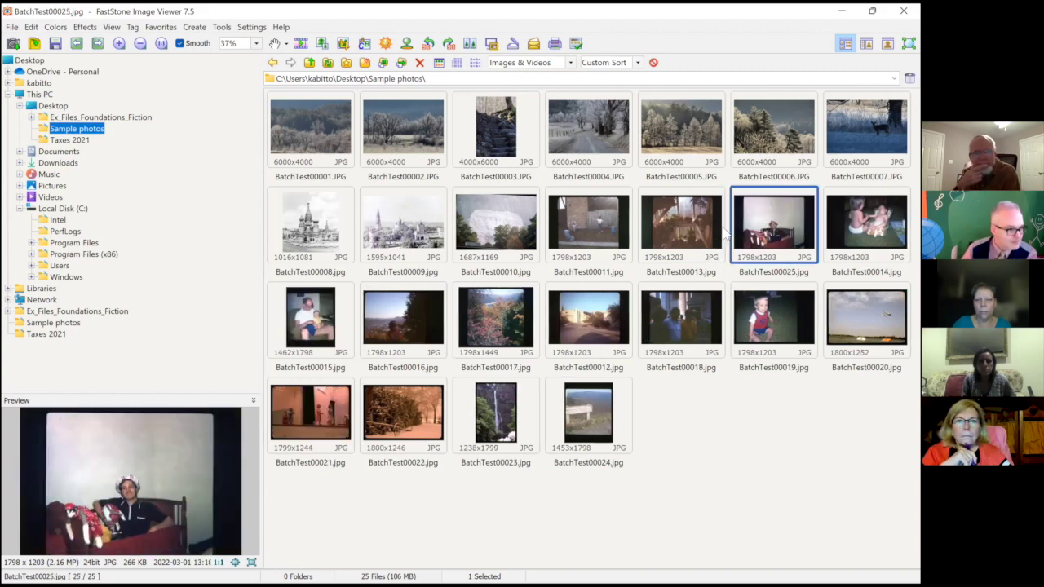
left_click_drag(454, 415, 447, 408)
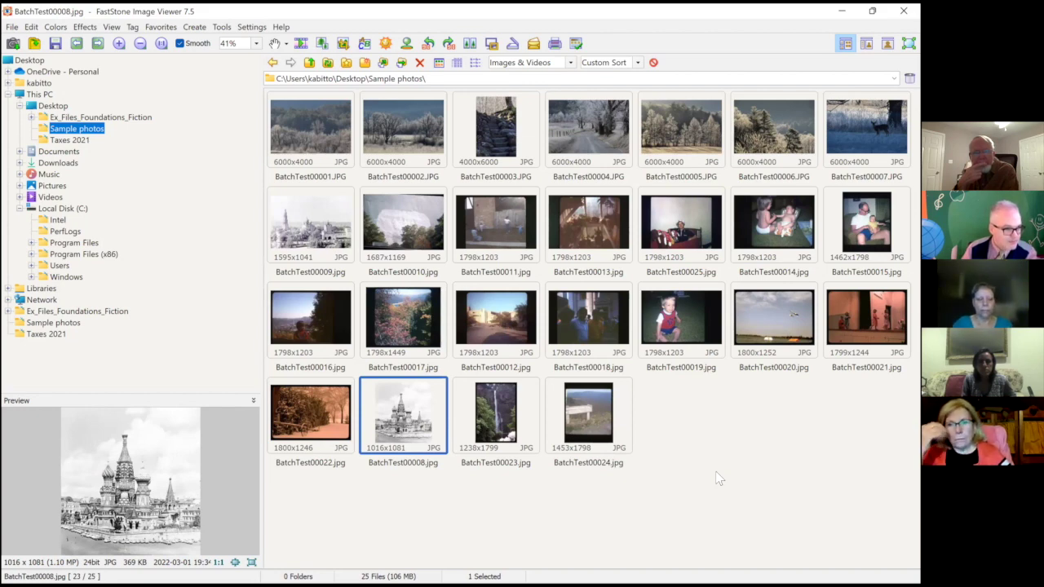
Open Batch Rename for all the reordered photos in the Sample photos folder, keeping the BatchTest##### filename template.
key("ctrl+a")
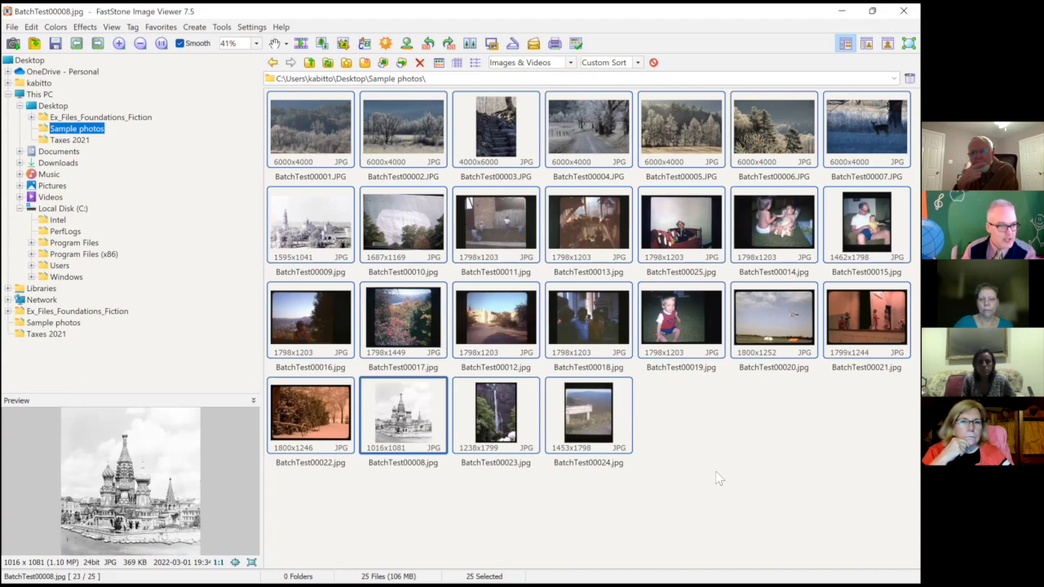
right_click(305, 107)
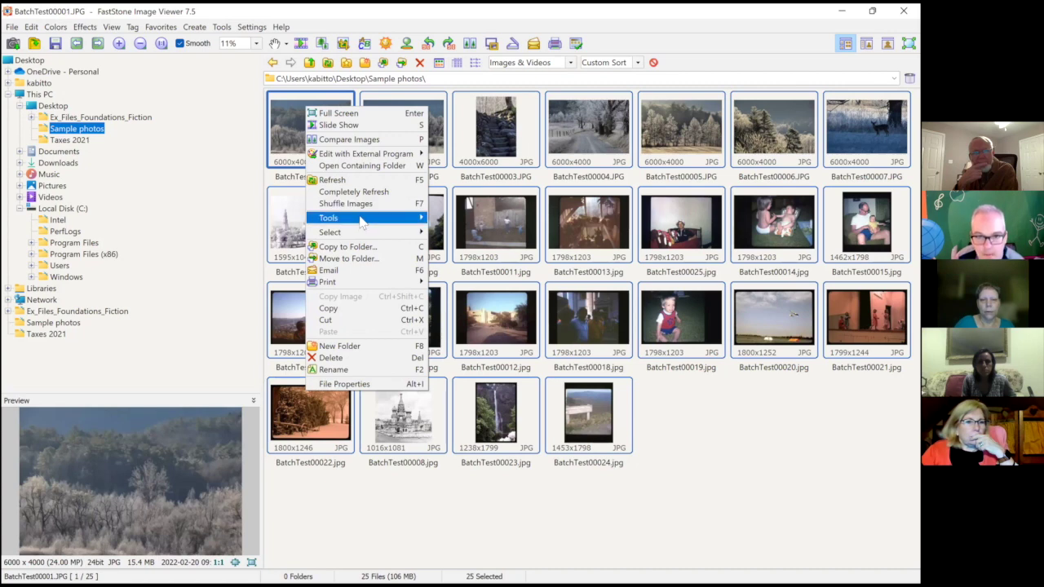
mouse_move(361, 222)
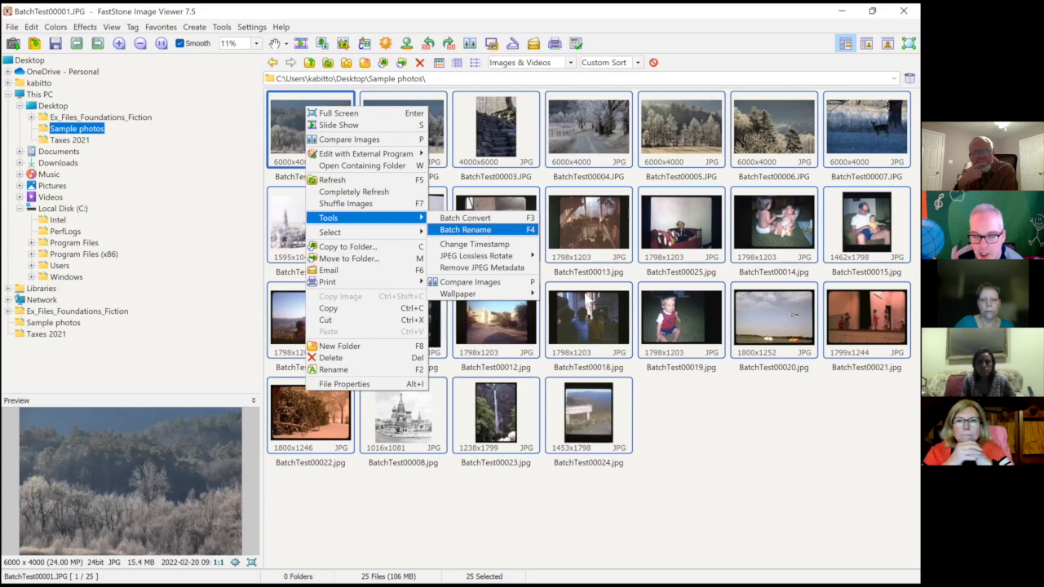
left_click(484, 231)
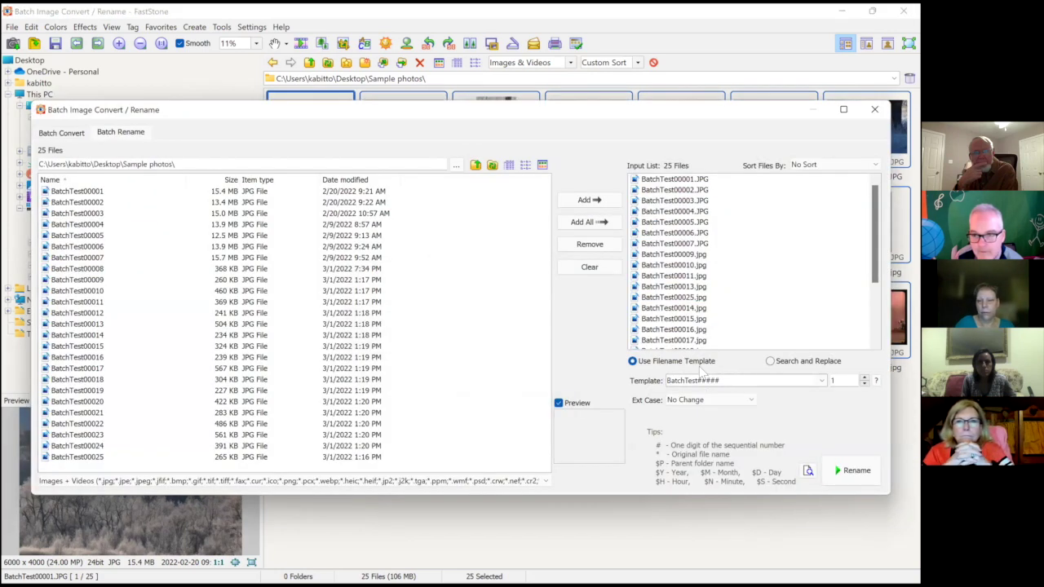
double_click(692, 380)
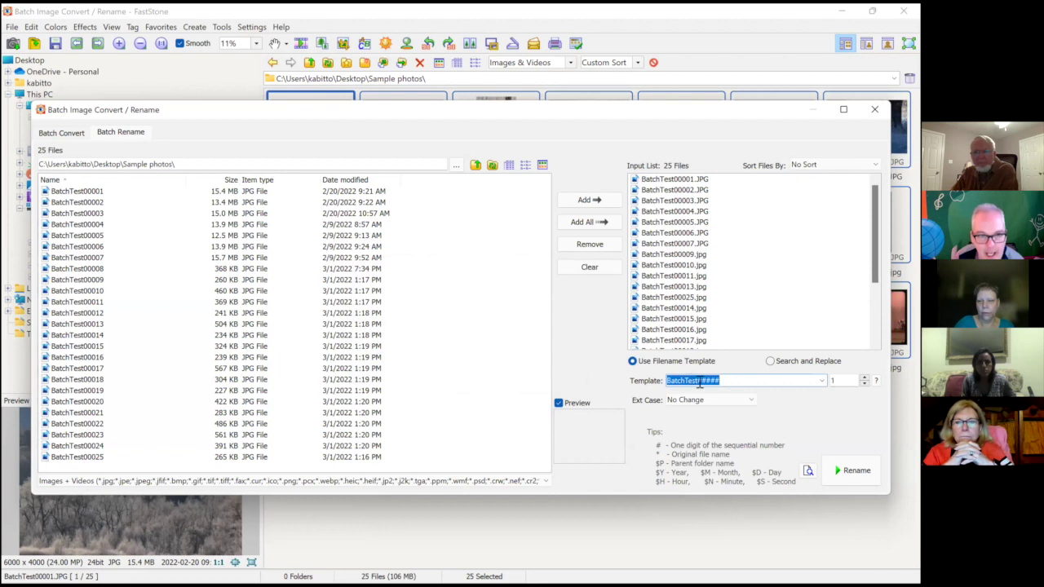
left_click(691, 380)
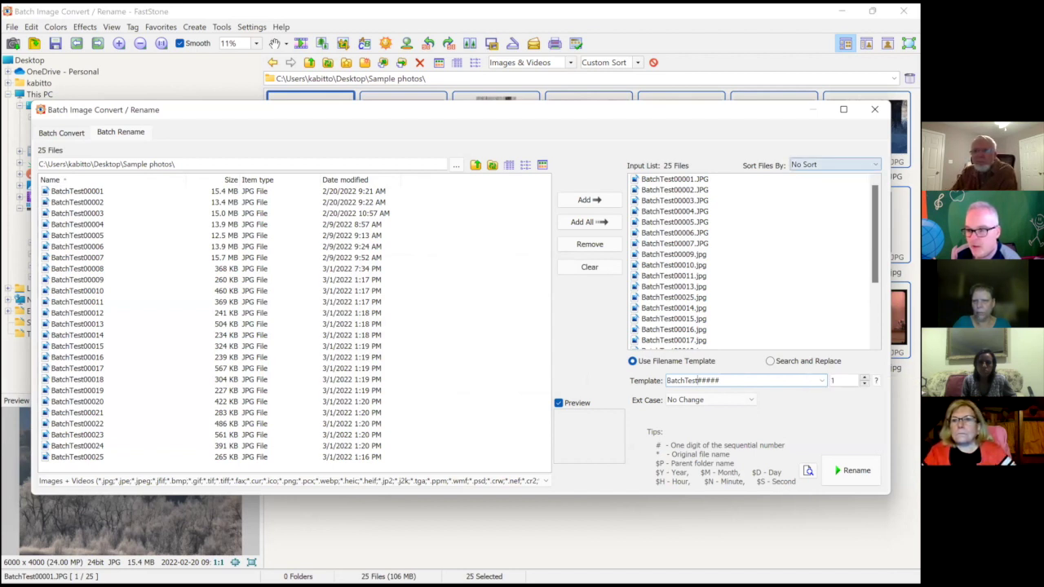
Sort the rename input list by Name, run the rename with the BatchTest##### template and close the report.
left_click(832, 165)
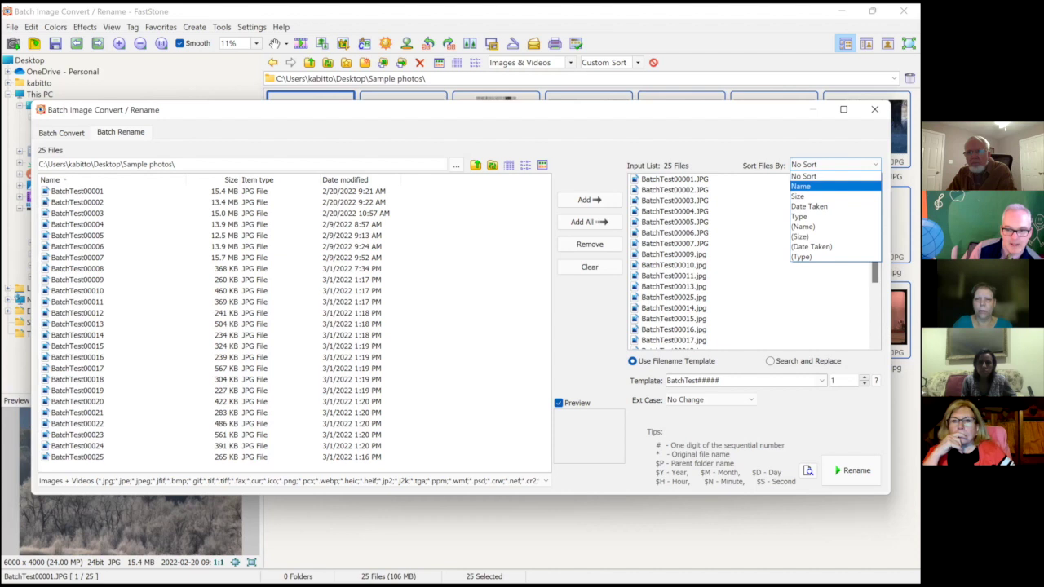
left_click(800, 186)
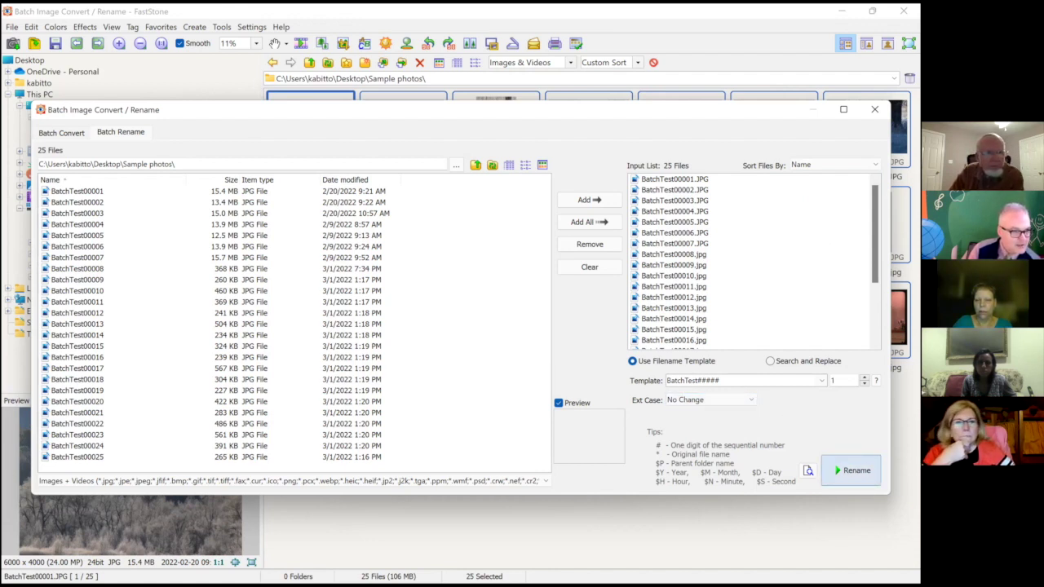
left_click(850, 470)
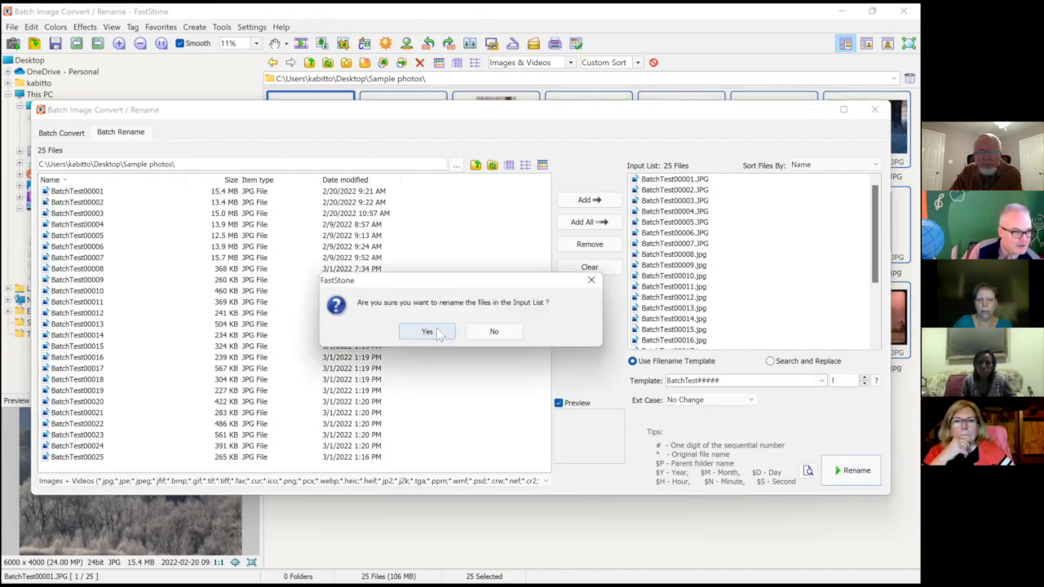
left_click(427, 331)
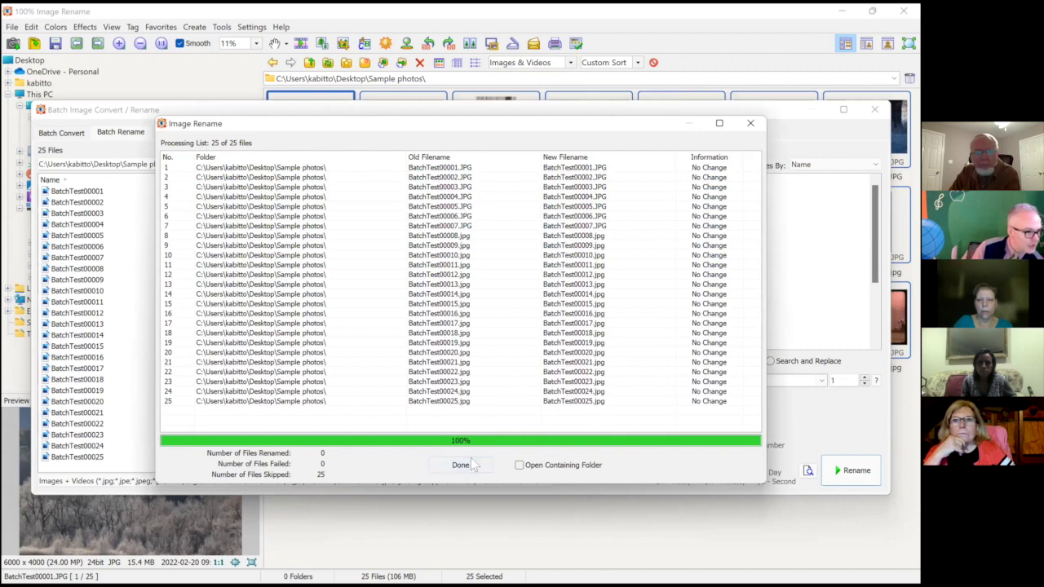
key("Return")
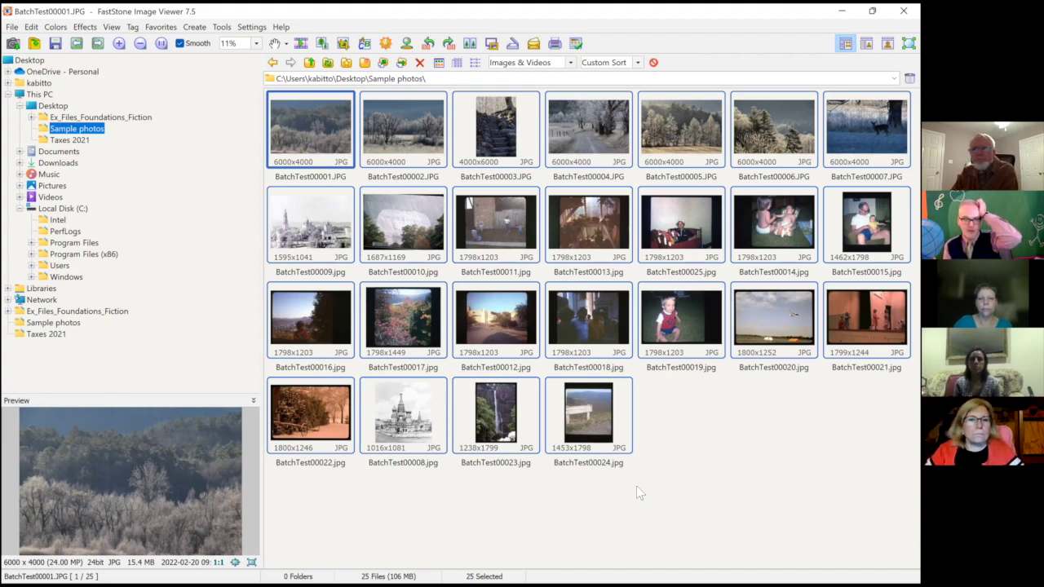
Shuffle the images in the Sample photos folder into a random order.
left_click(308, 143)
right_click(309, 144)
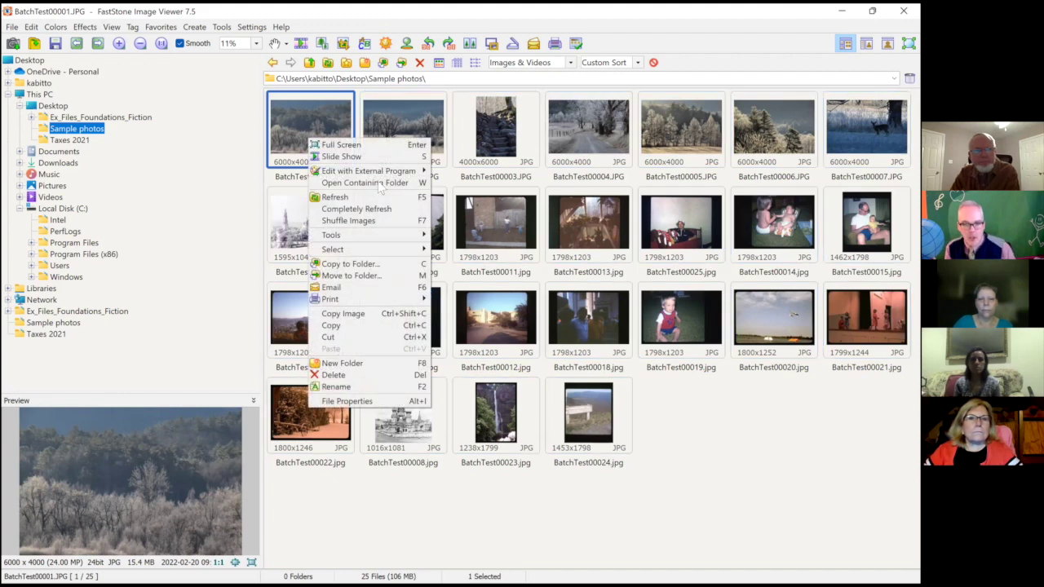
mouse_move(380, 236)
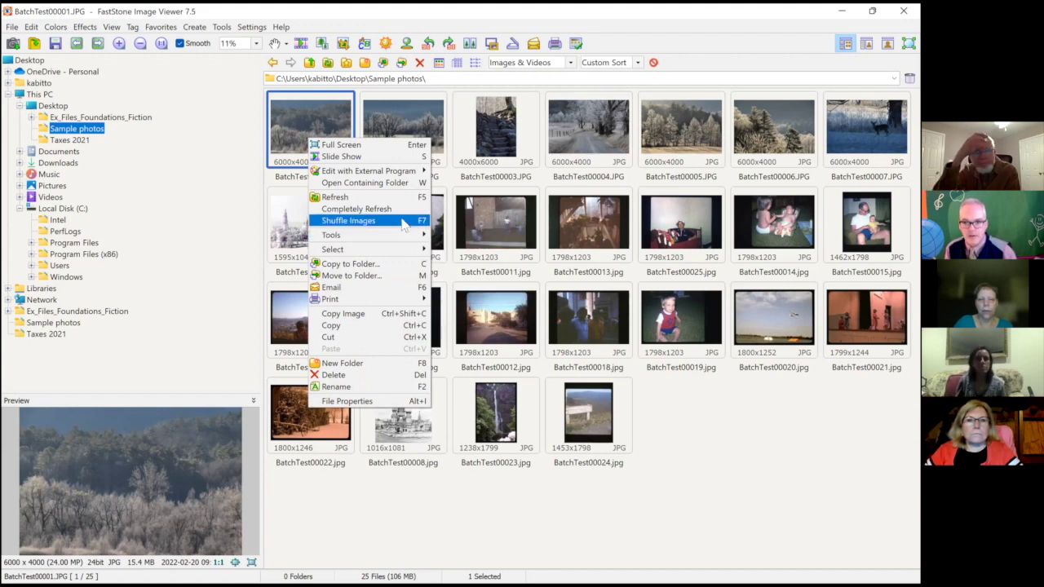
left_click(402, 221)
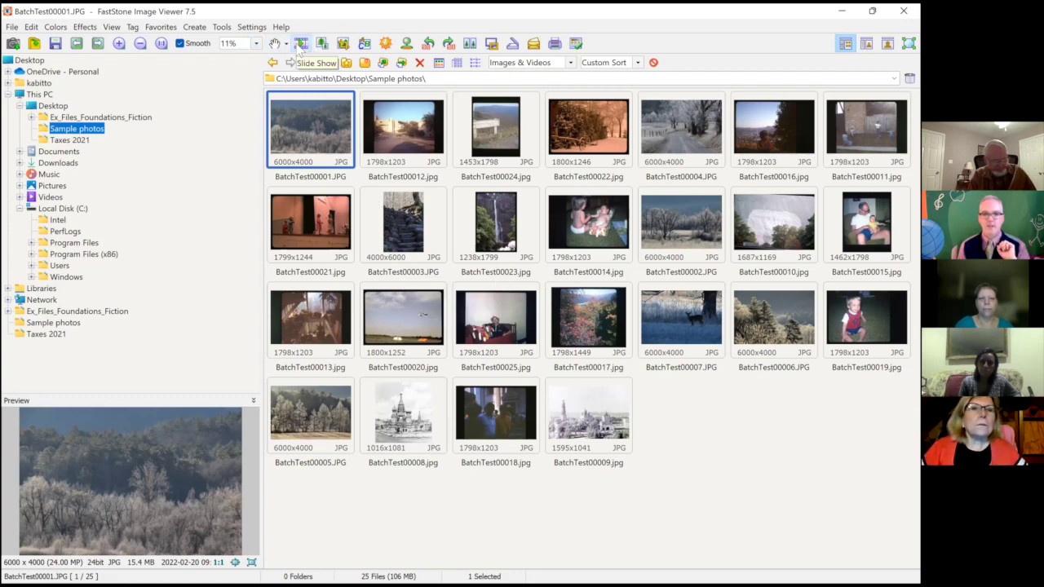
Play the Sample photos as an auto-playing slide show at 3 seconds per slide, and exit it.
left_click(300, 44)
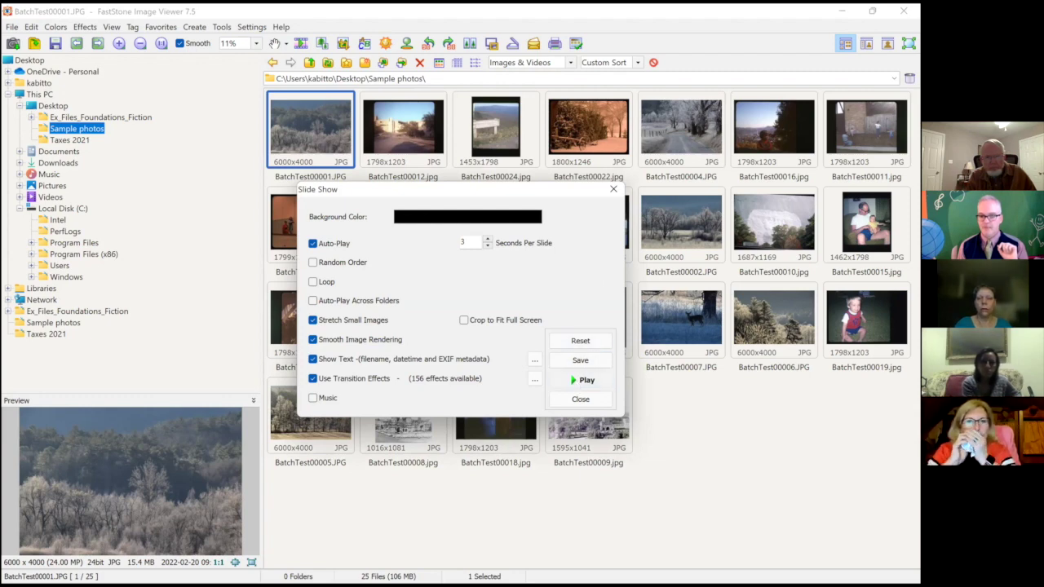
left_click(582, 380)
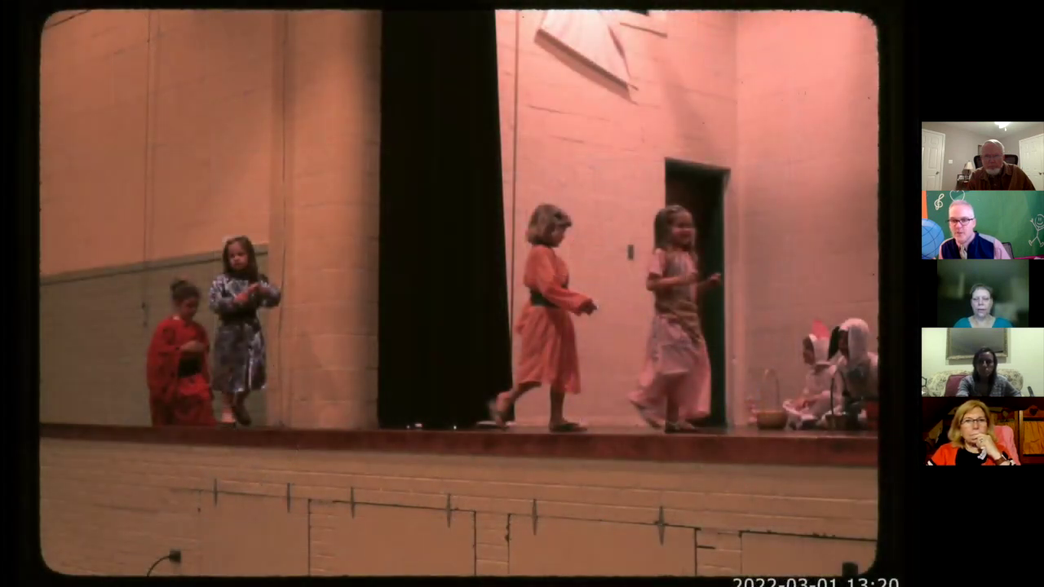
key("Escape")
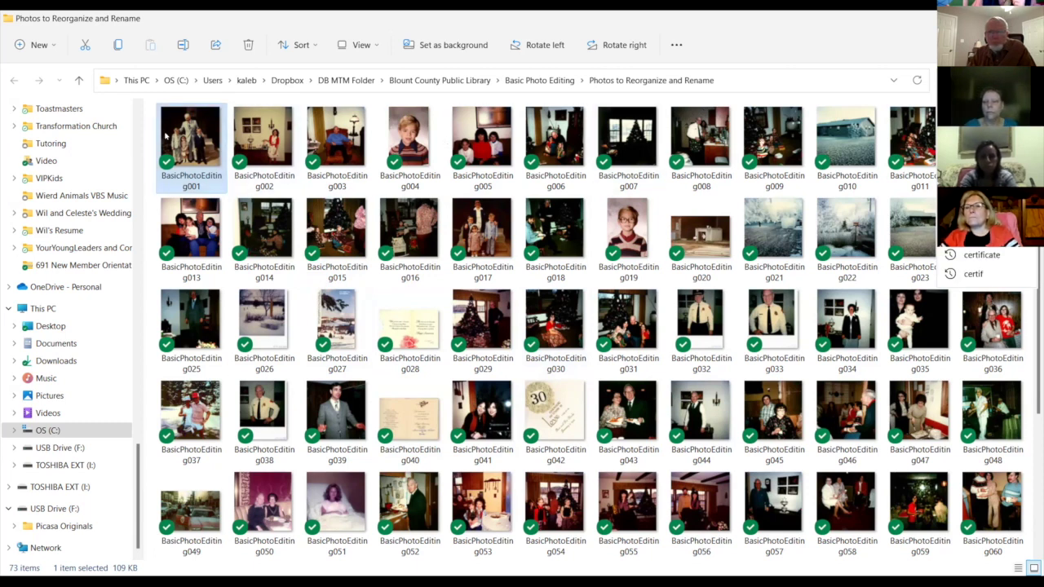
In File Explorer, sort the Photos to Reorganize and Rename folder by size.
left_click(150, 198)
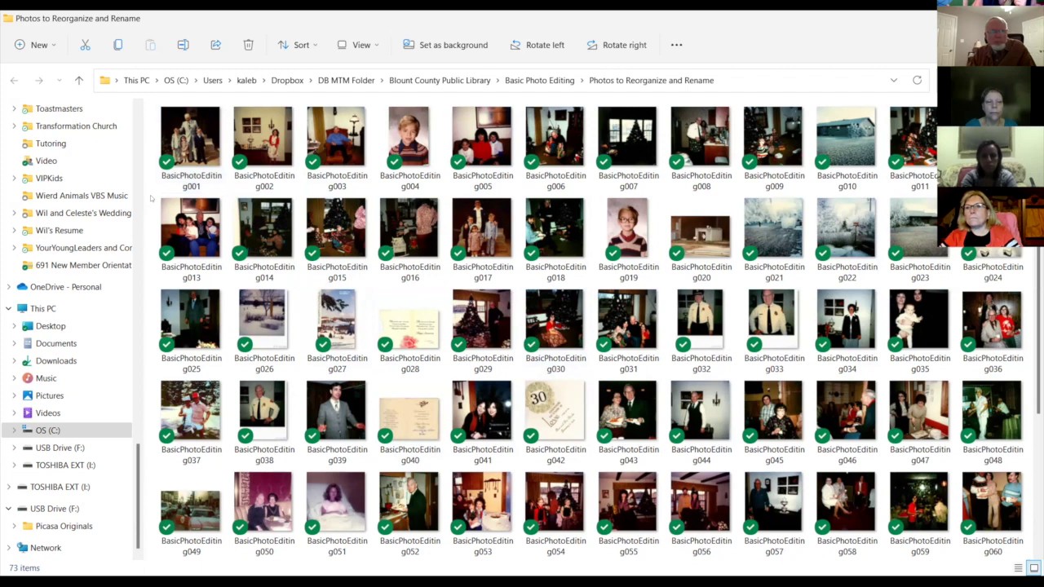
right_click(150, 198)
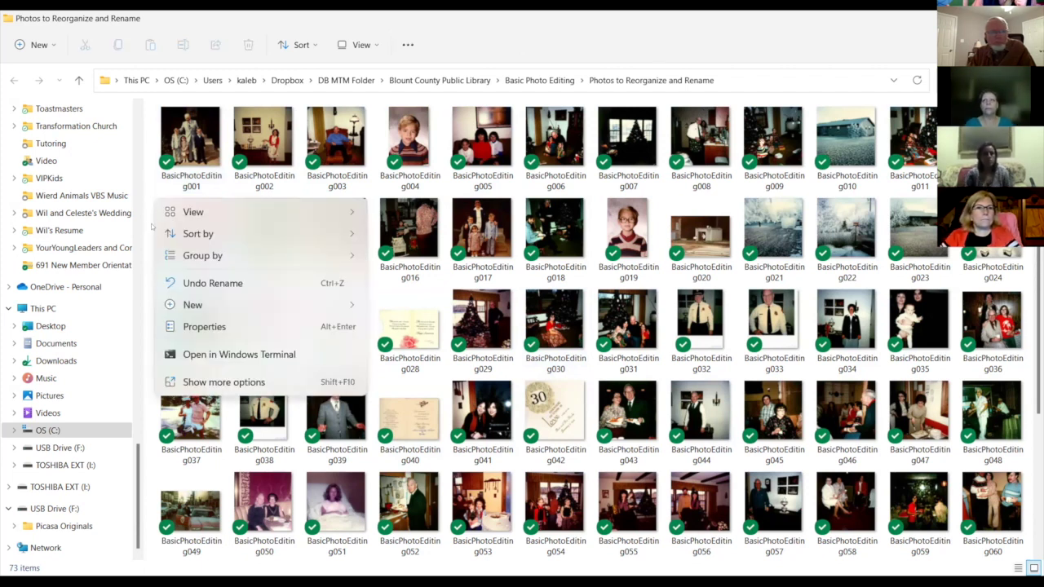
mouse_move(199, 234)
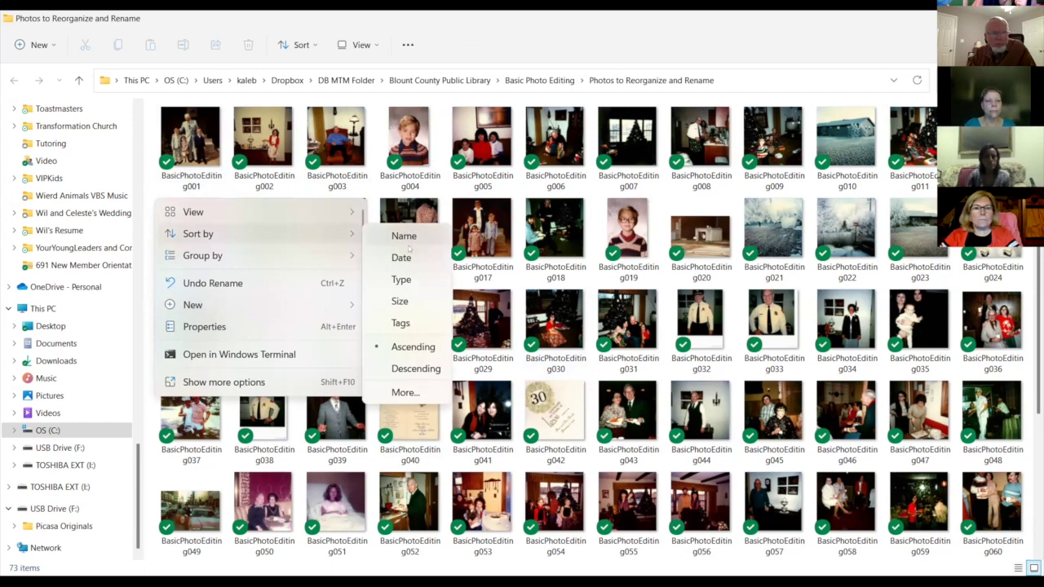
left_click(401, 302)
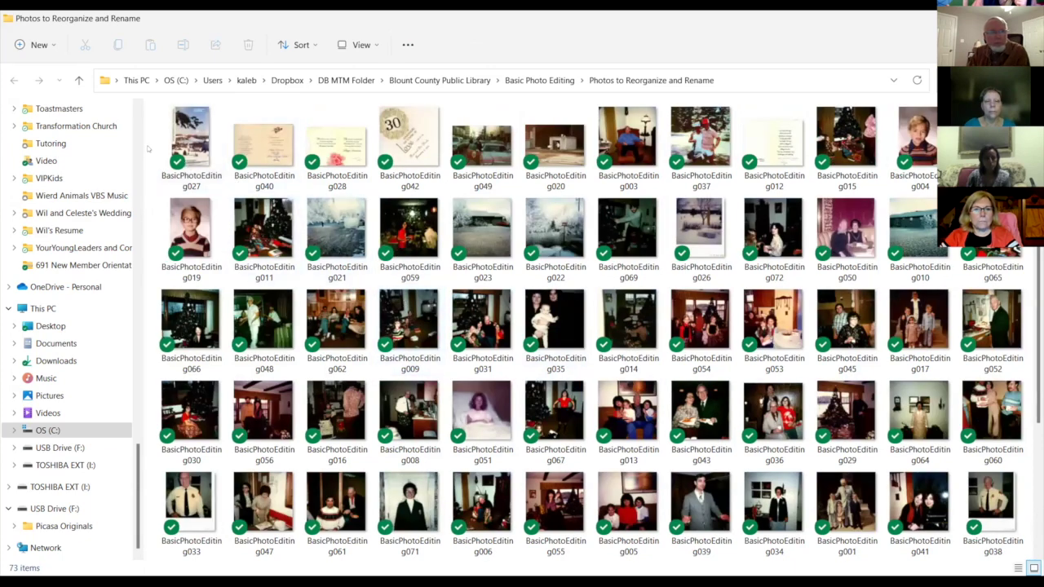
Show the folder's photos in Details view and widen the Name column to fit the full file names.
right_click(218, 164)
mouse_move(270, 165)
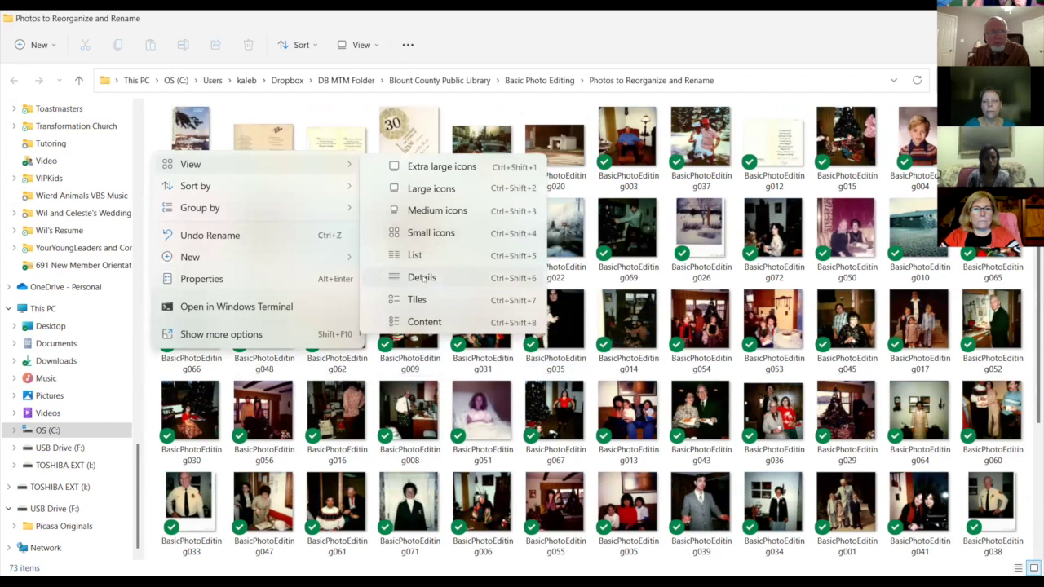
left_click(422, 278)
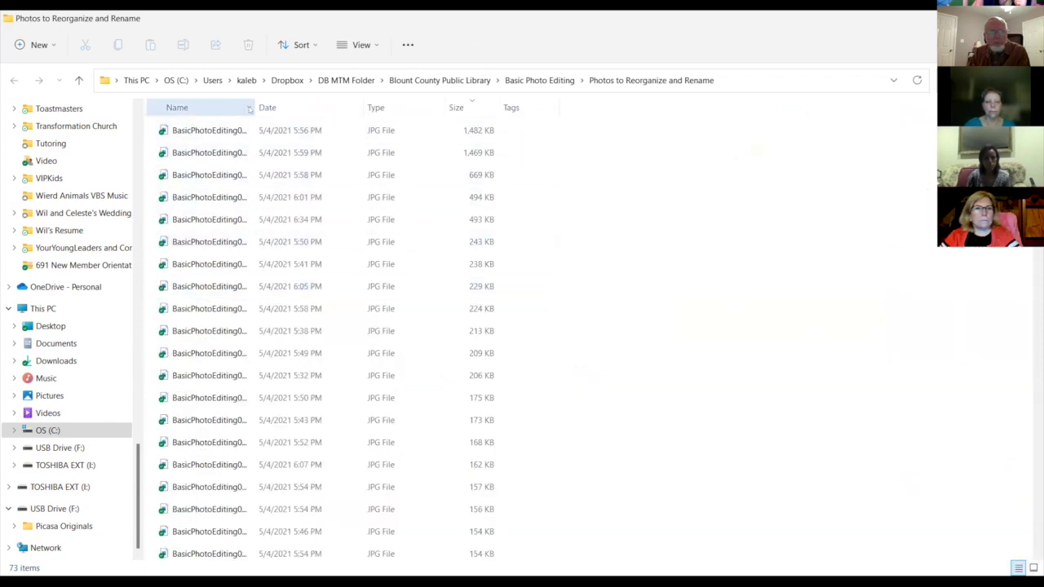
left_click_drag(250, 107, 304, 107)
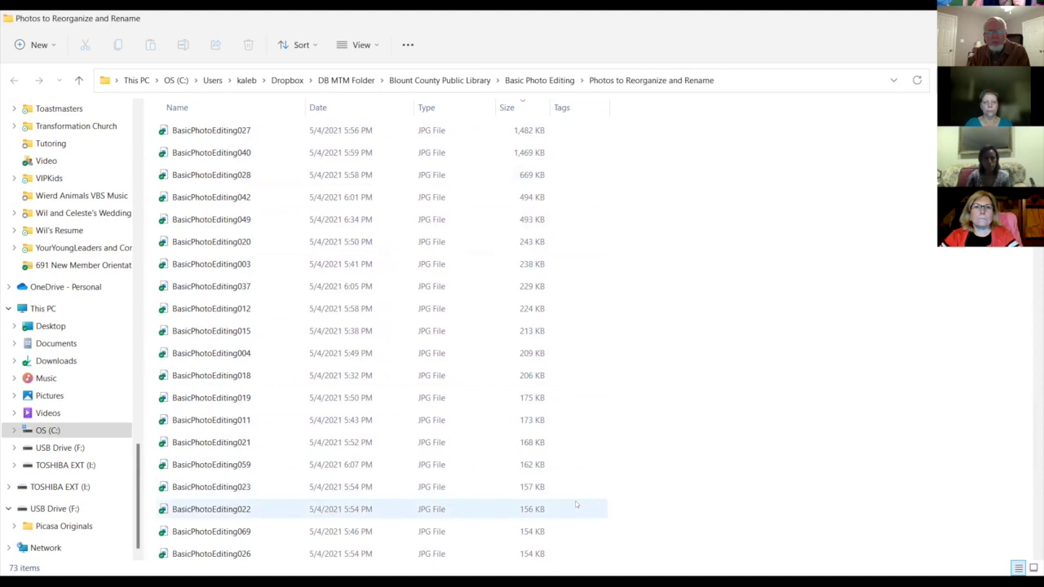
Add the Length detail as a column in the Photos to Reorganize and Rename folder.
key("ctrl+e")
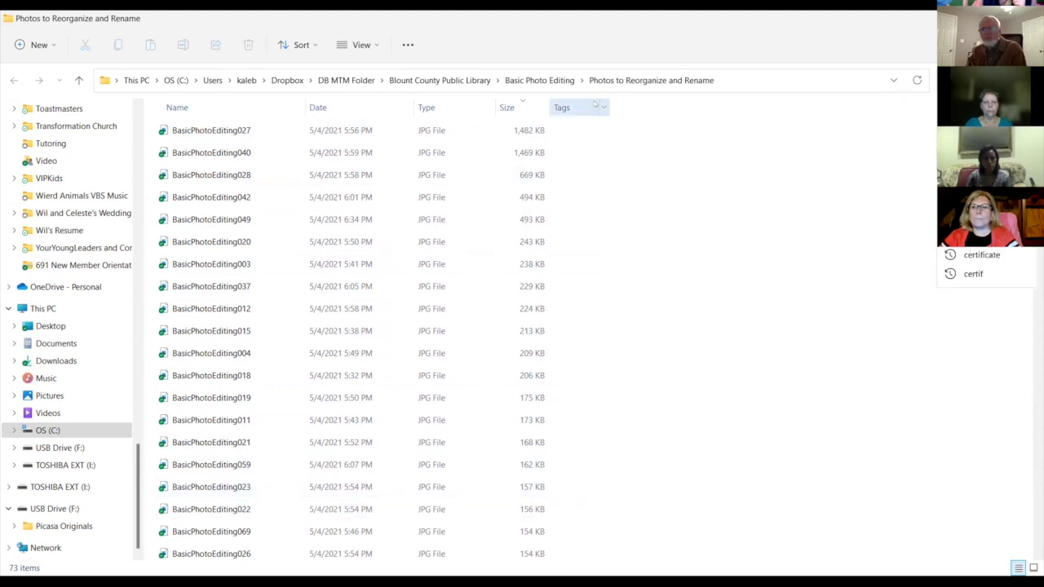
right_click(621, 109)
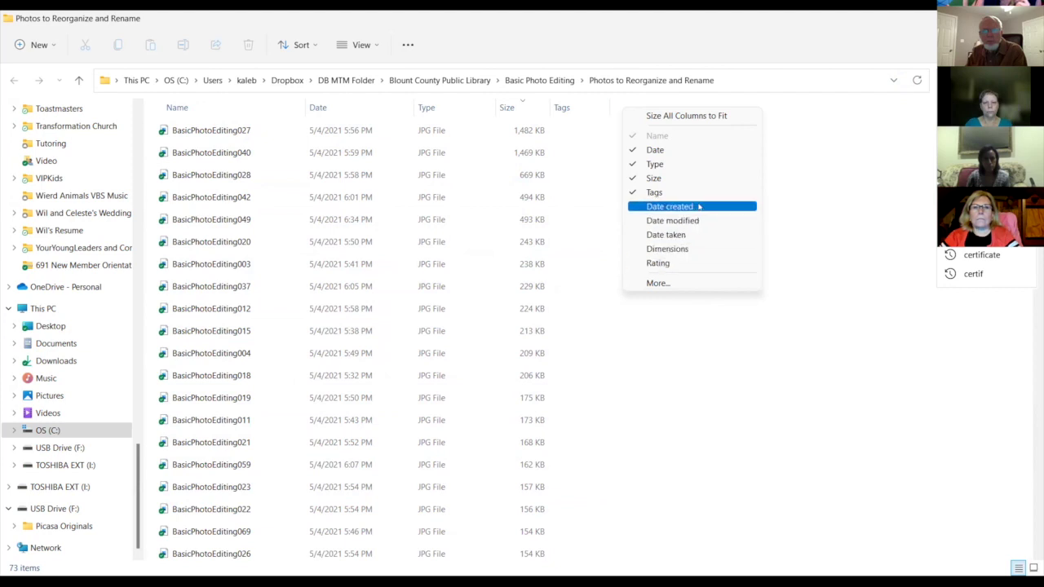
left_click(685, 283)
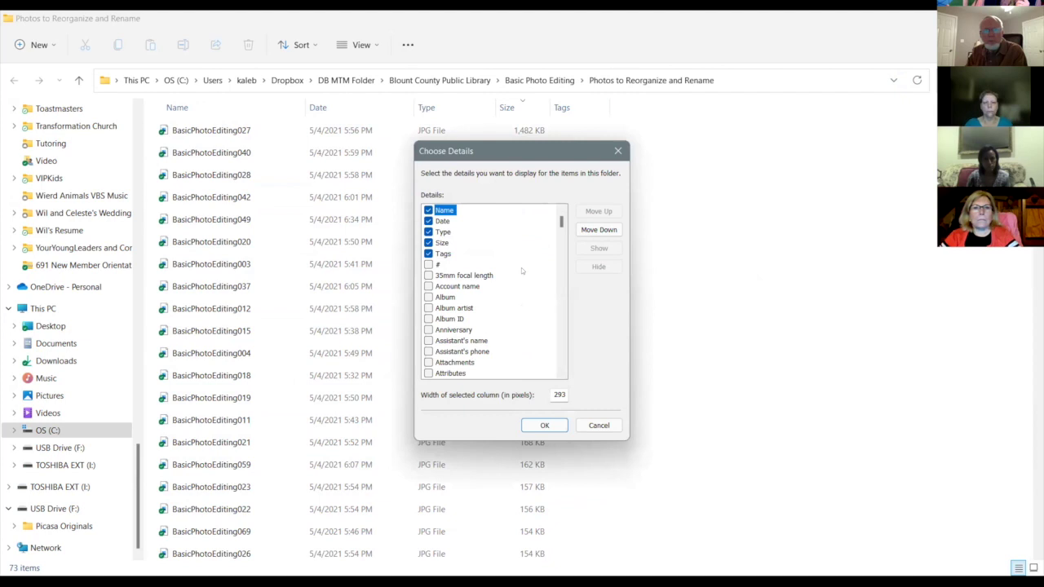
scroll(521, 268, "down", 5)
scroll(521, 267, "down", 12)
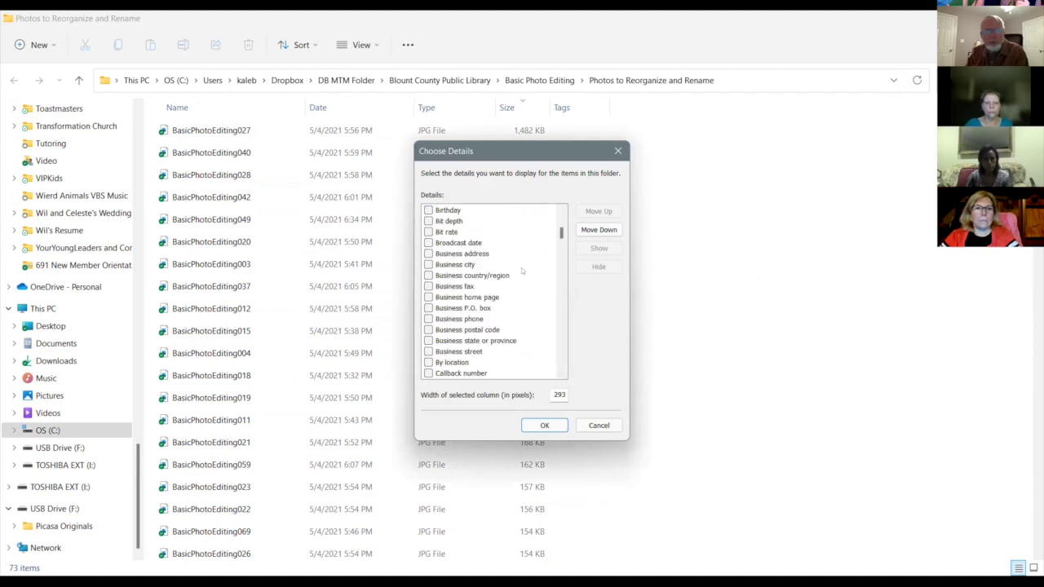
scroll(521, 267, "down", 20)
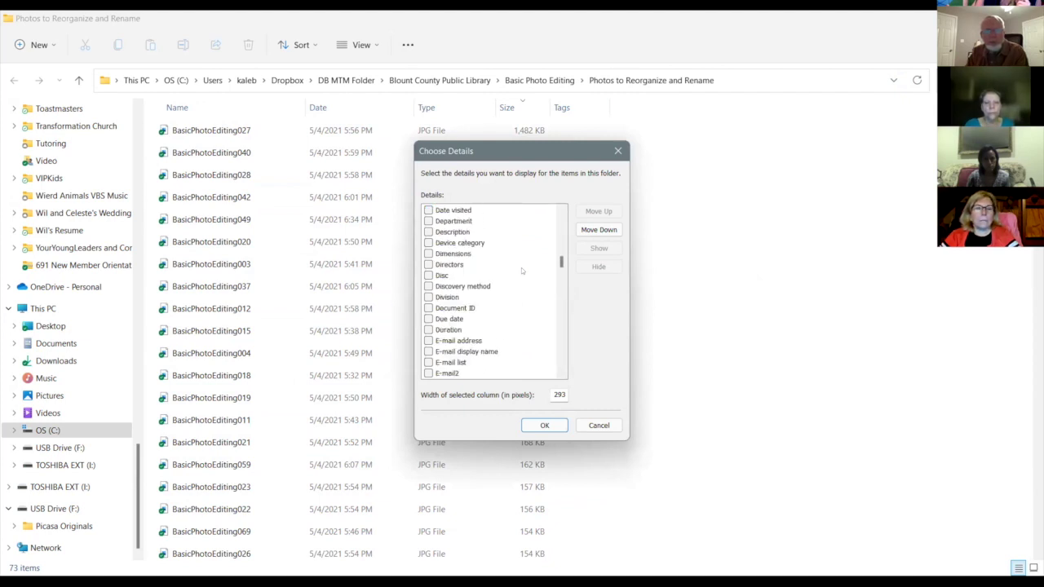
scroll(521, 267, "down", 8)
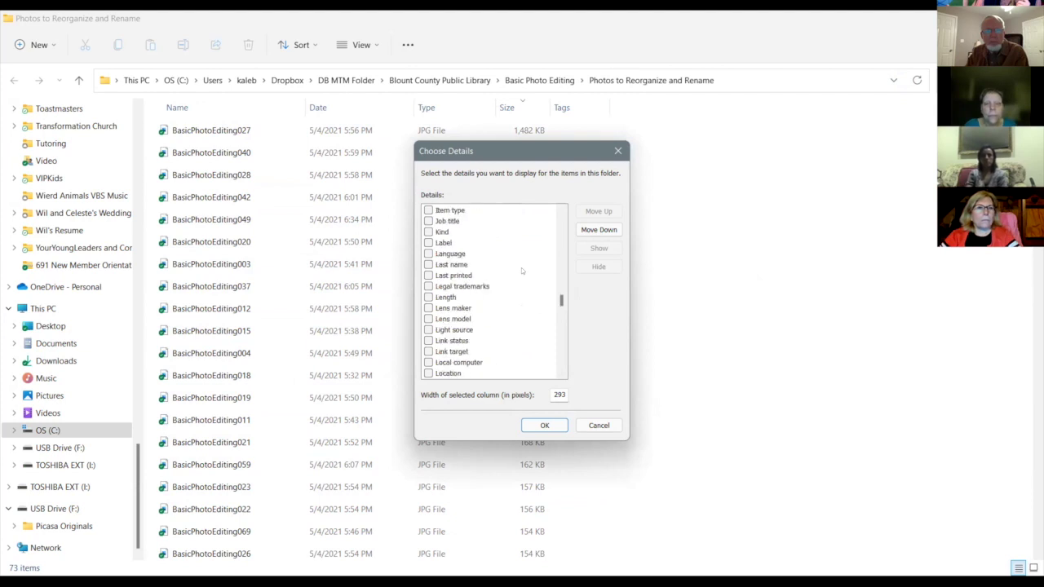
left_click(428, 298)
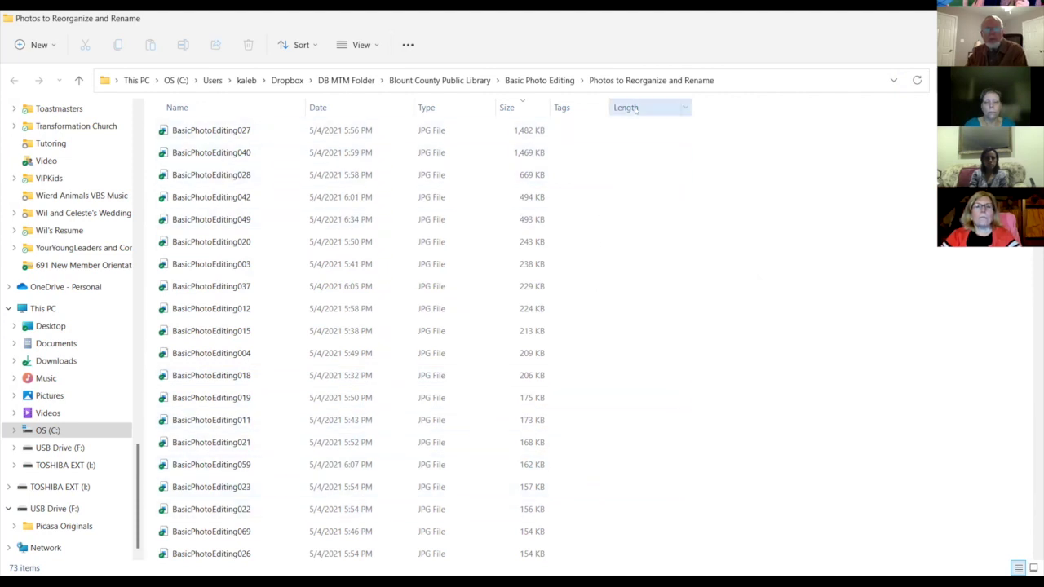
right_click(715, 111)
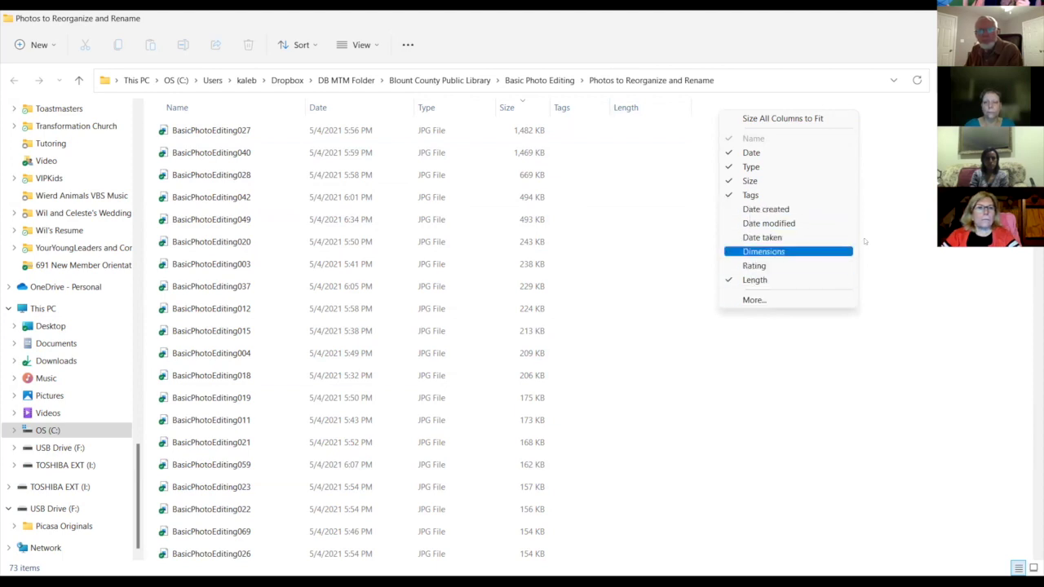
left_click(918, 233)
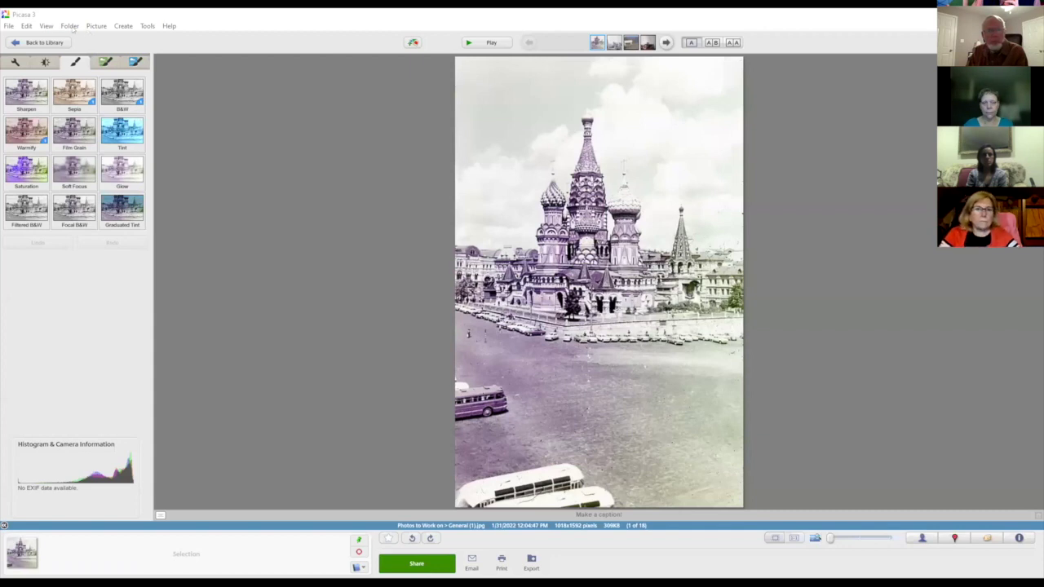
In Picasa, show the tags for the cathedral photo General (1).jpg and add the tag "spires" to it.
left_click(46, 26)
left_click(70, 103)
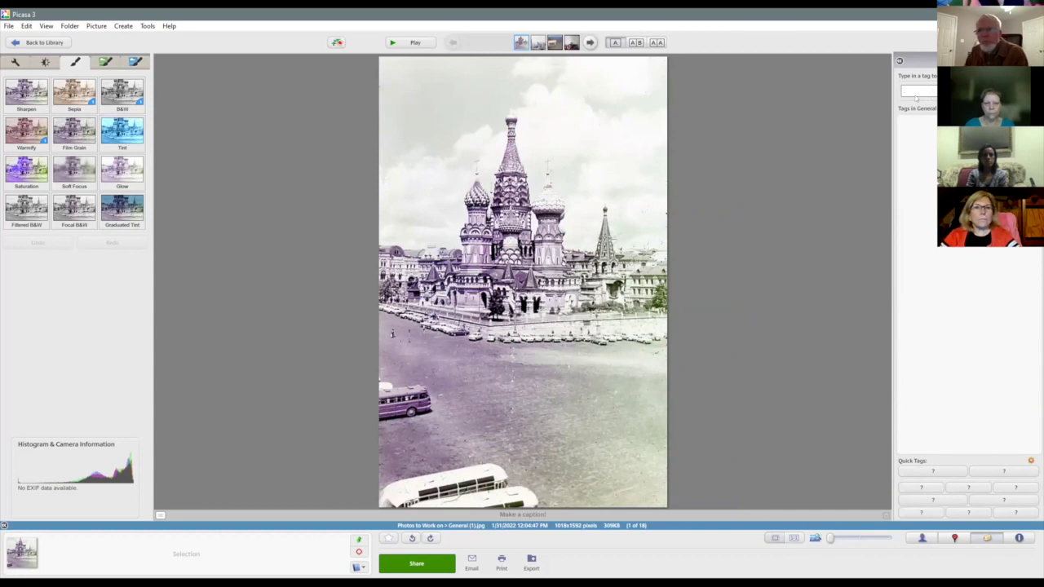
key("BackSpace")
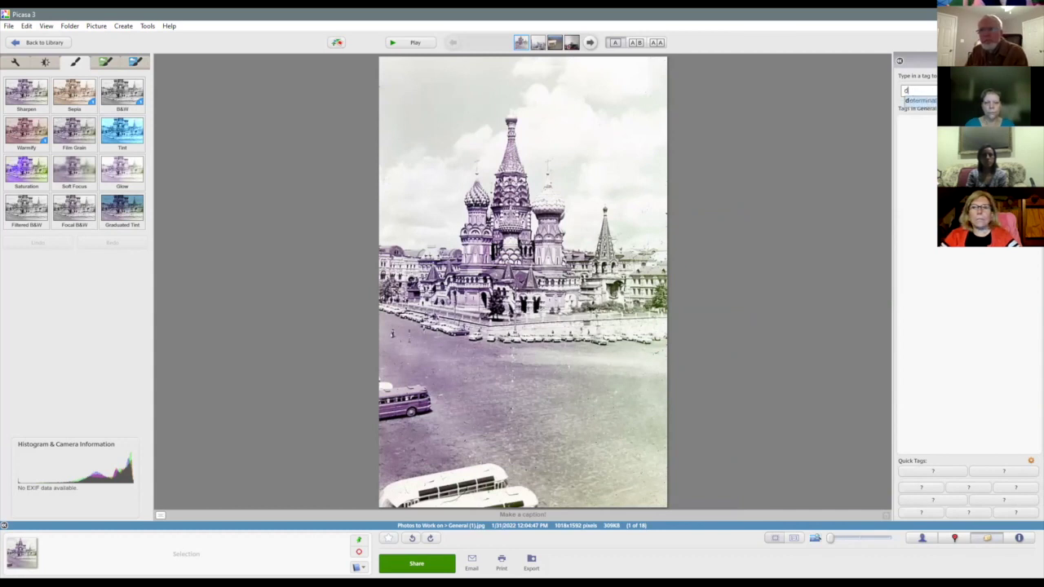
key("BackSpace")
type("spe")
type("res")
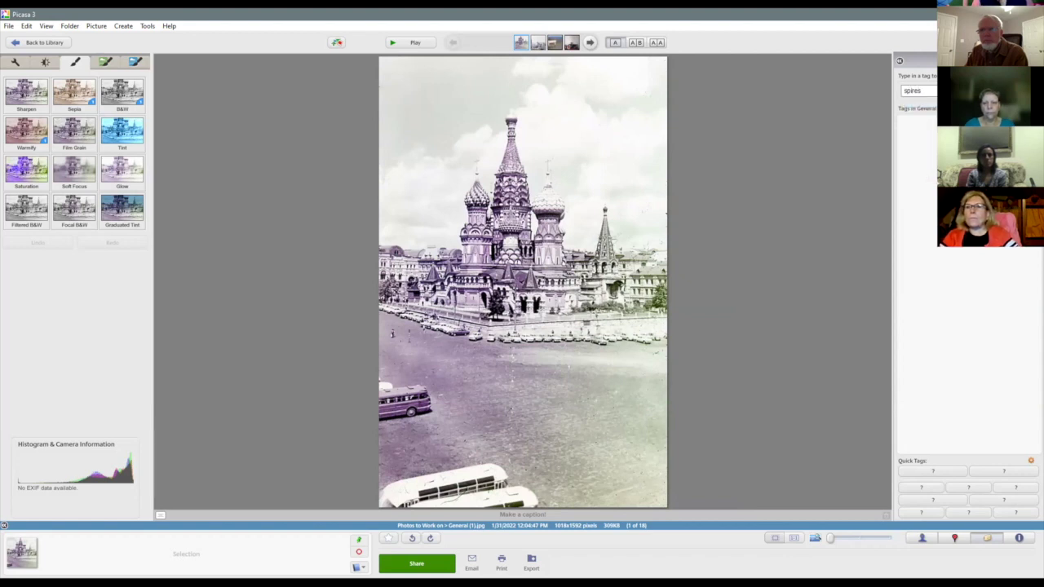
key("Return")
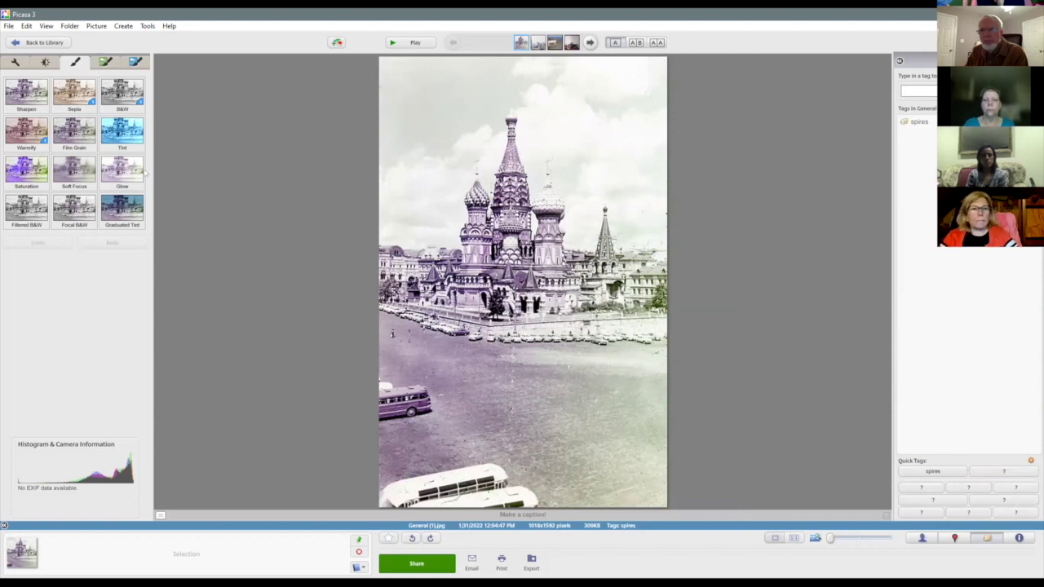
Bring up the basic photo fixes and add "hello" as a second tag on the cathedral photo.
left_click(15, 62)
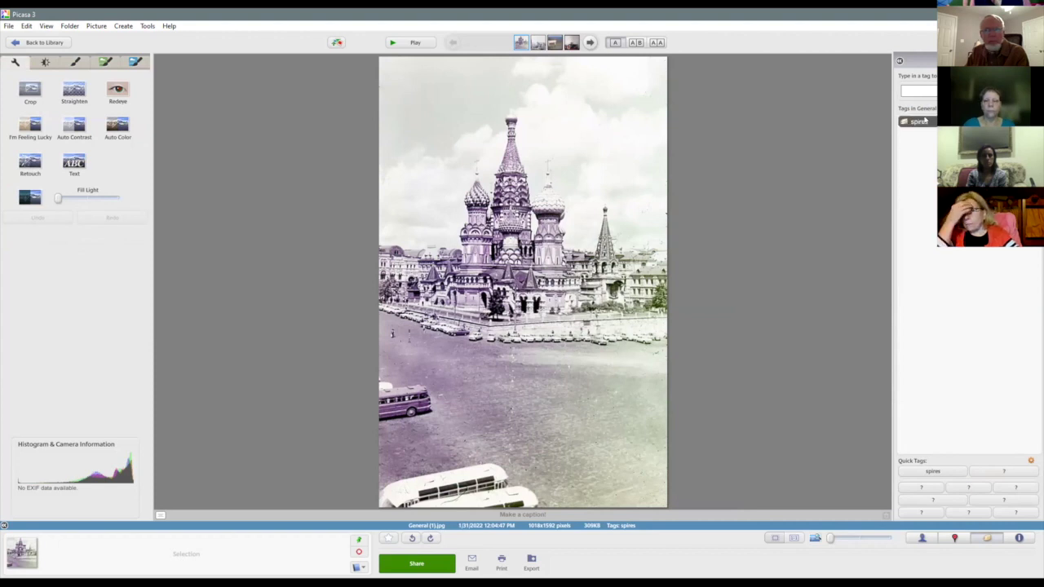
left_click(933, 473)
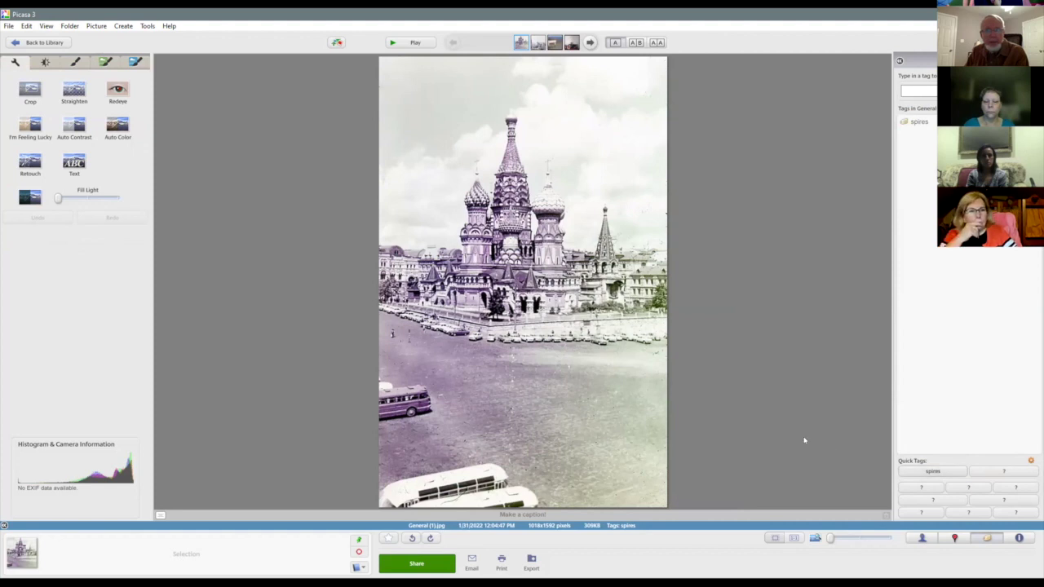
left_click(934, 88)
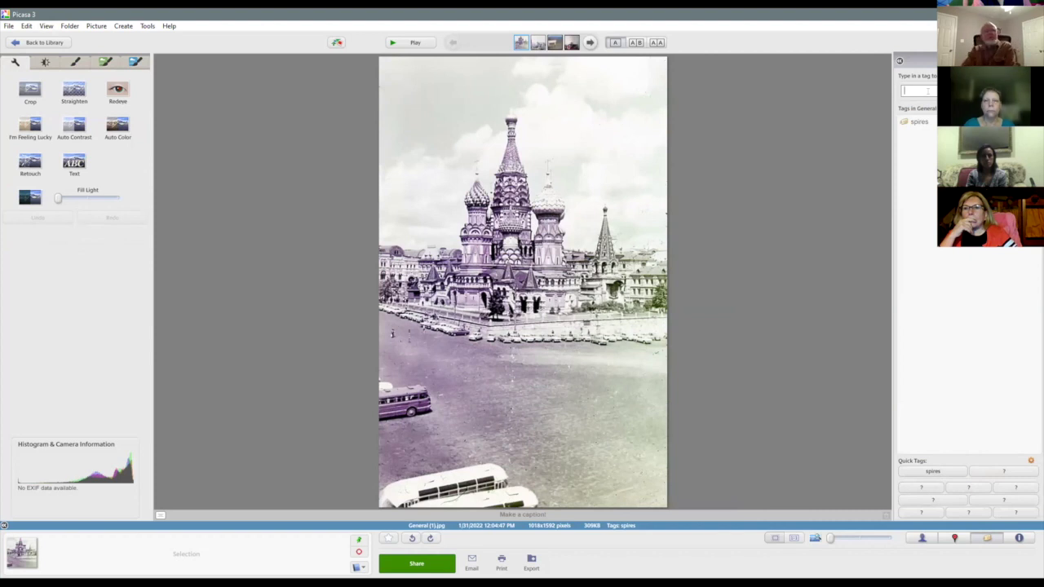
type("hello")
key("Return")
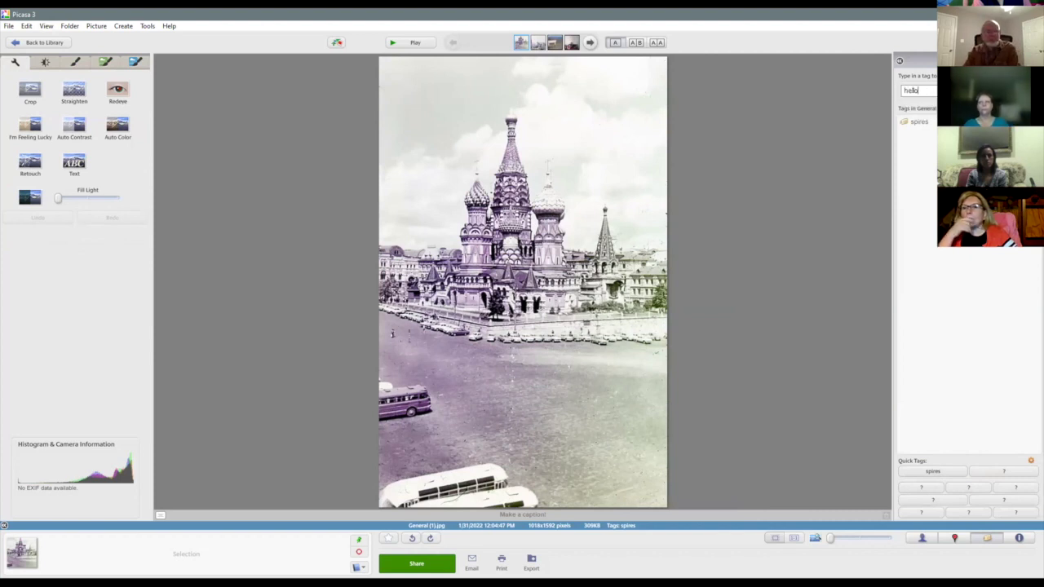